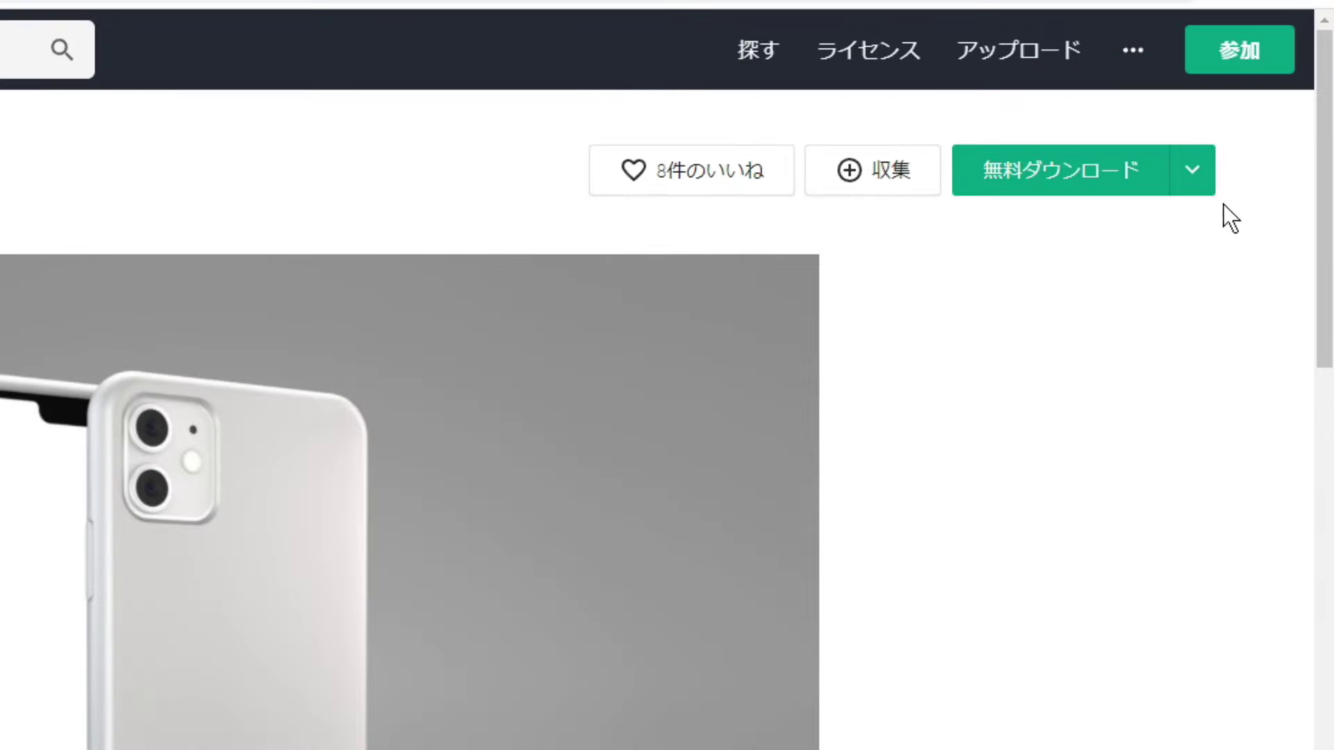
# Choose the large 大 (1920 x 1280) size to download the iPhone photo from Pexels
pyautogui.click(1207, 189)
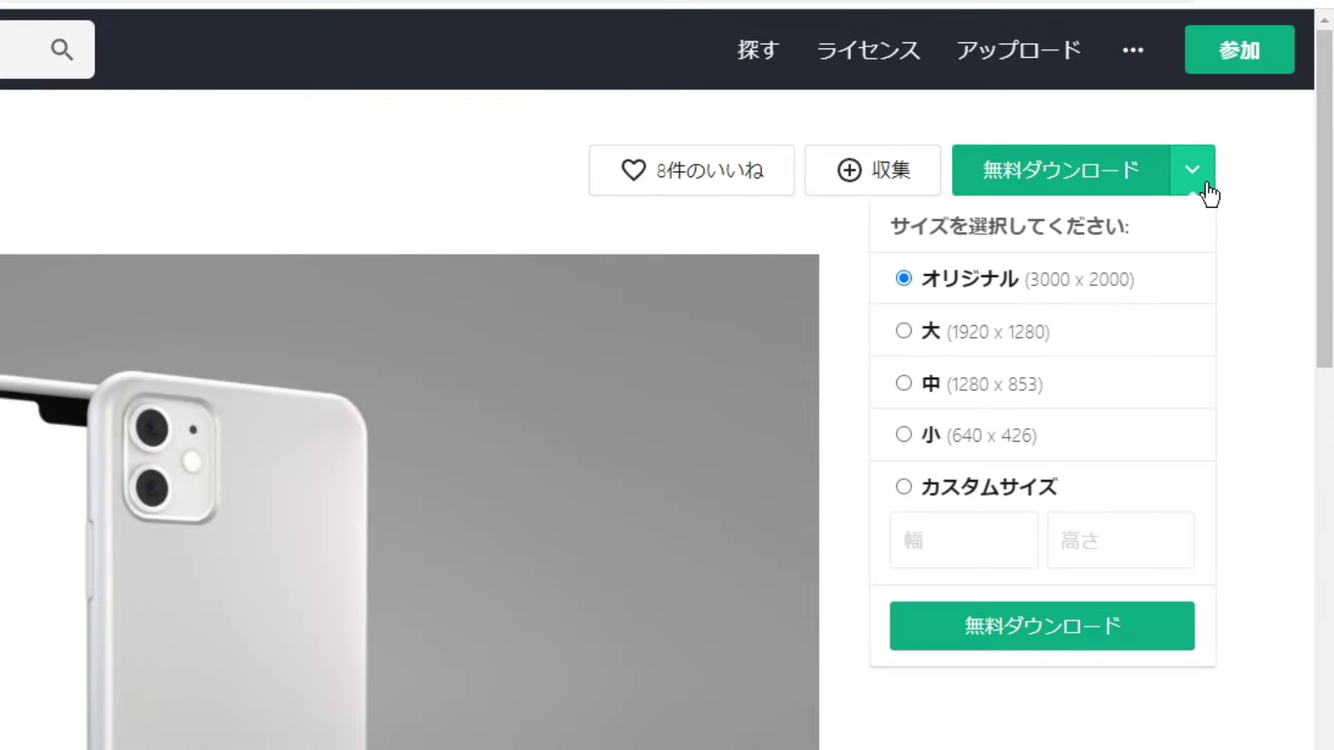
pyautogui.click(1061, 350)
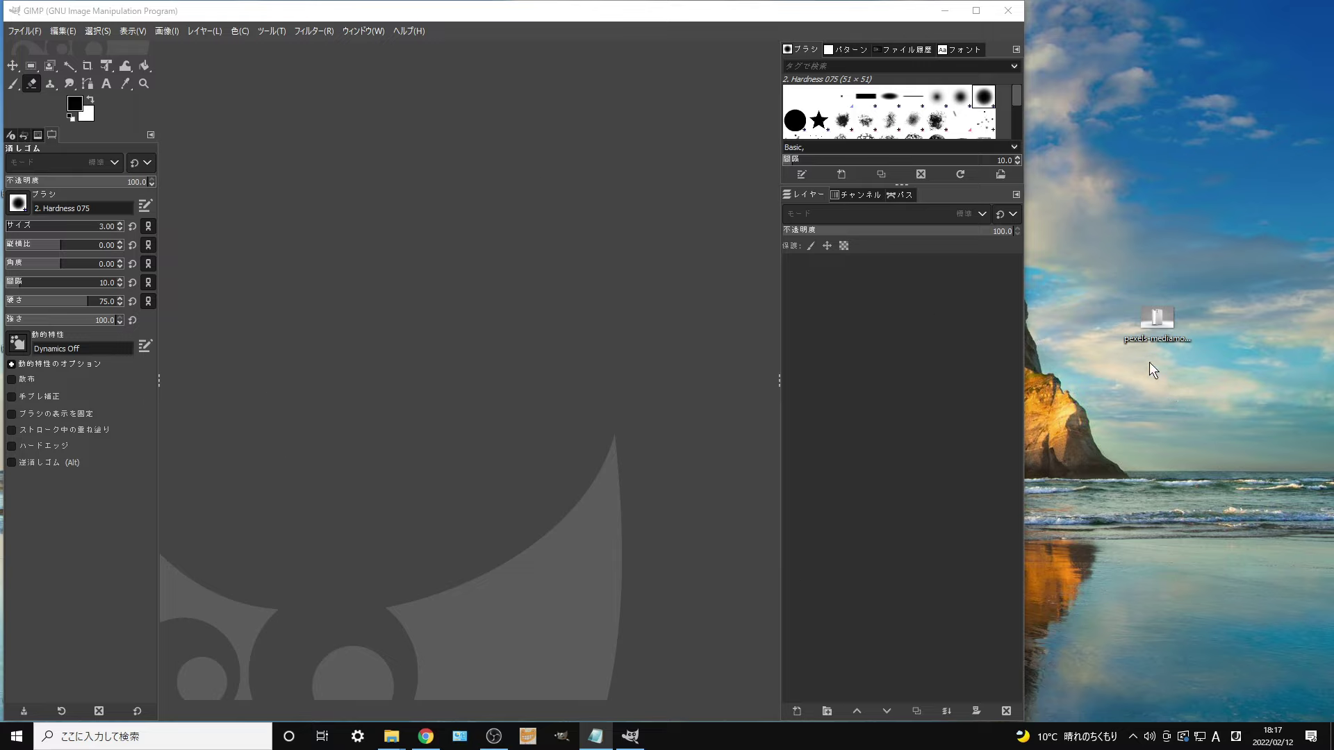
# Drag pexels-mediamodifier-8066714.jpg into GIMP and convert it to the built-in sRGB profile
pyautogui.moveTo(1162, 329); pyautogui.dragTo(566, 318)
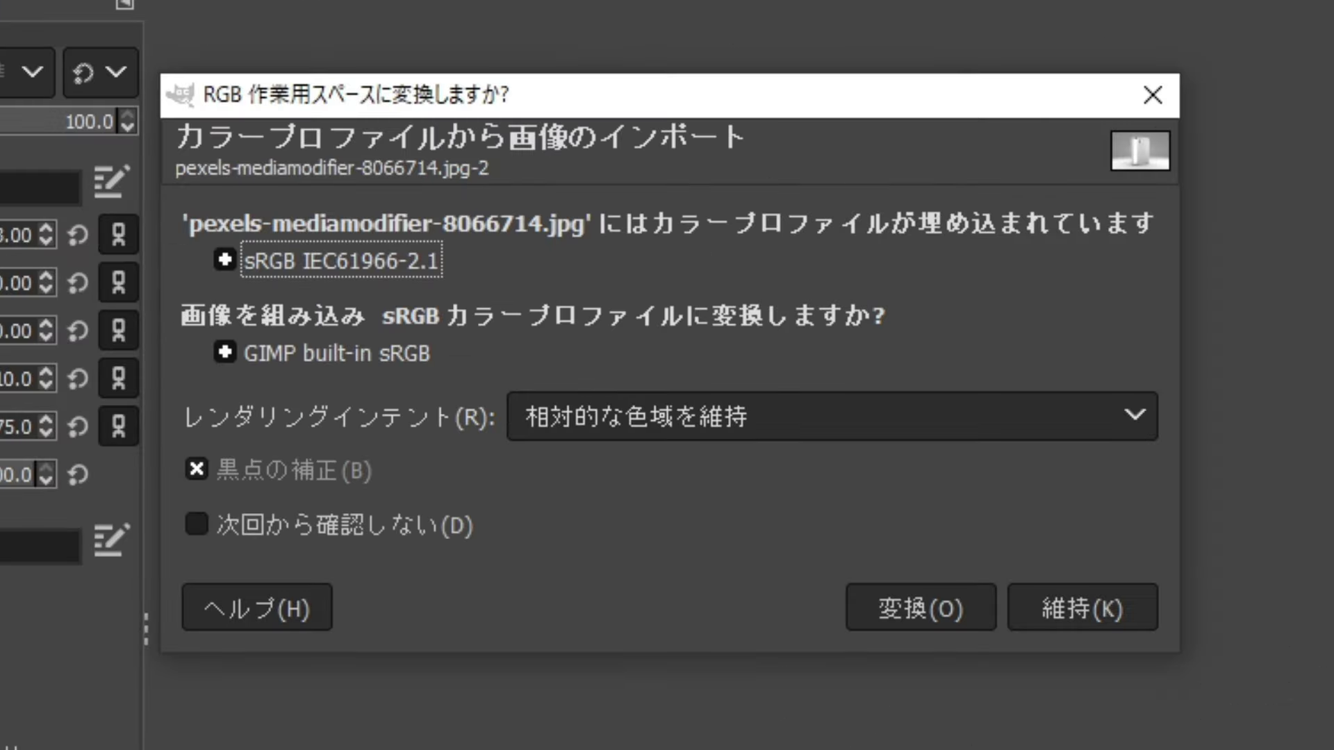
pyautogui.click(949, 620)
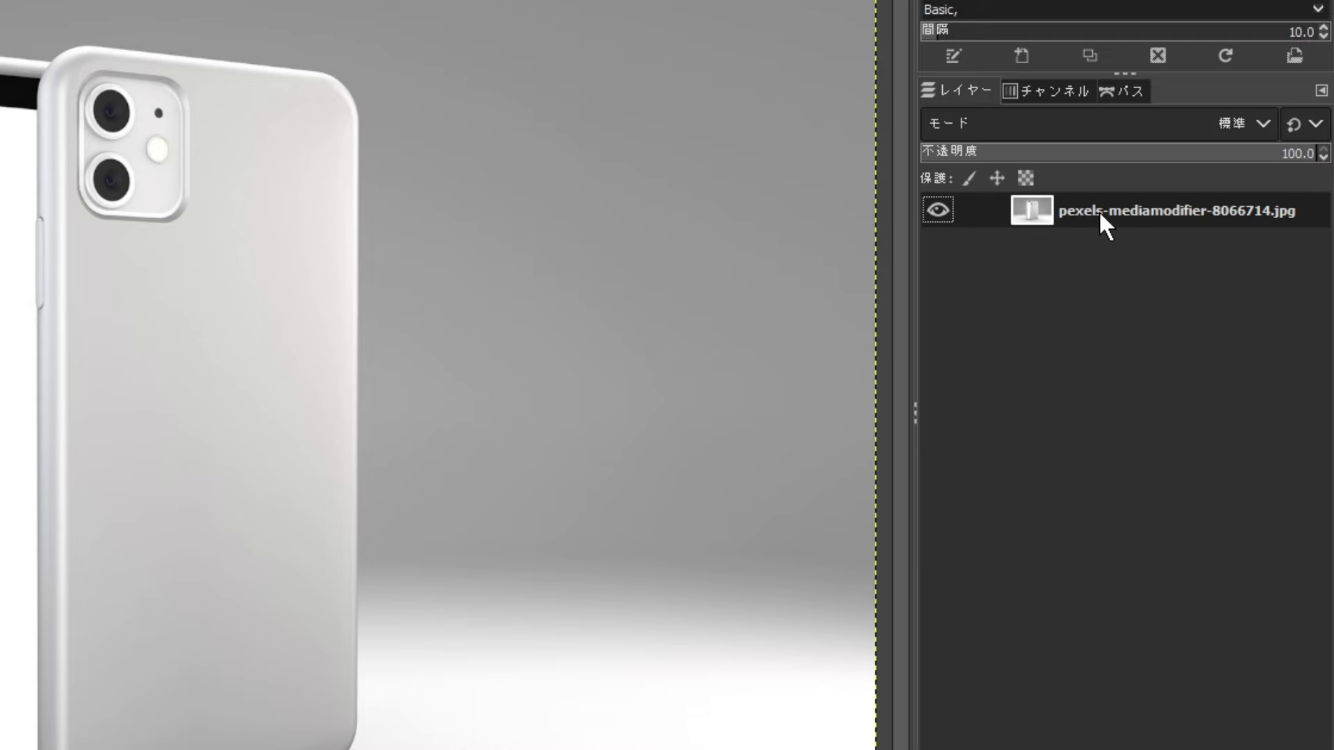
# Add an alpha channel to the iPhone photo's single layer via アルファチャンネルの追加
pyautogui.rightClick(1100, 214)
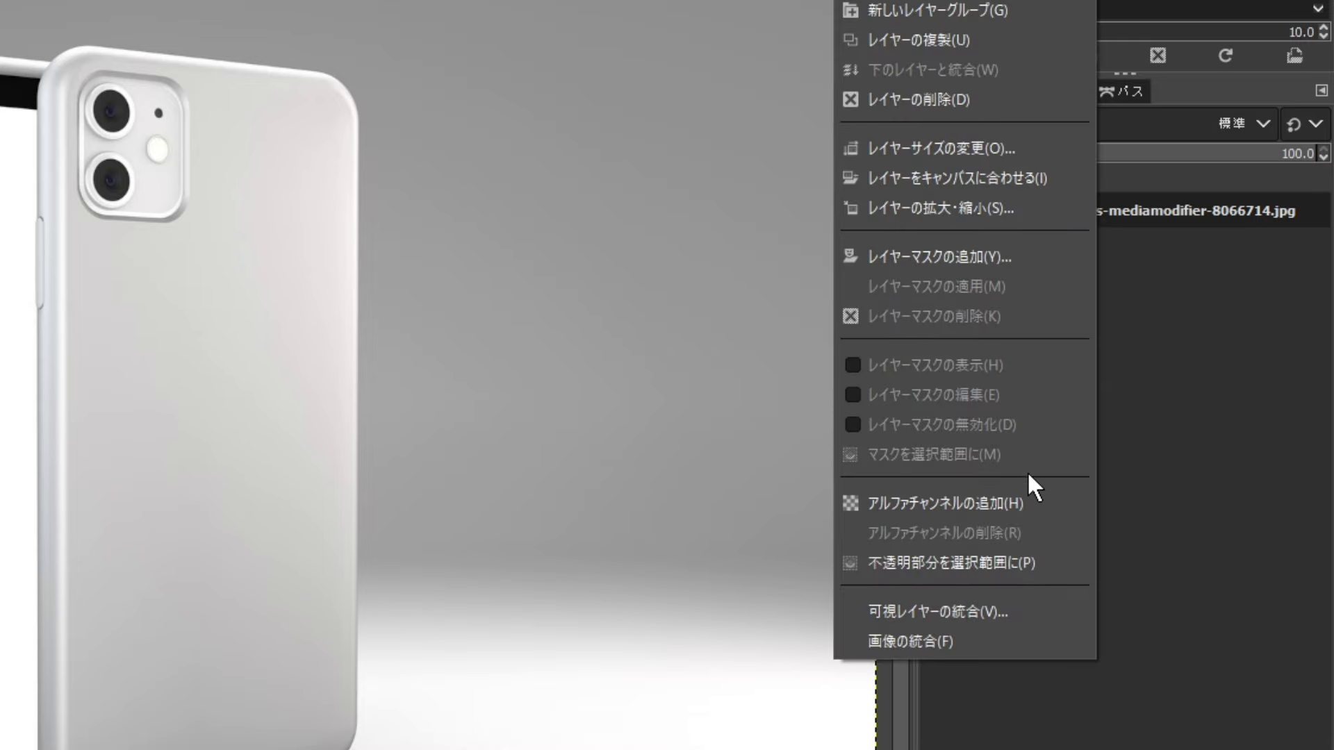
pyautogui.click(1031, 511)
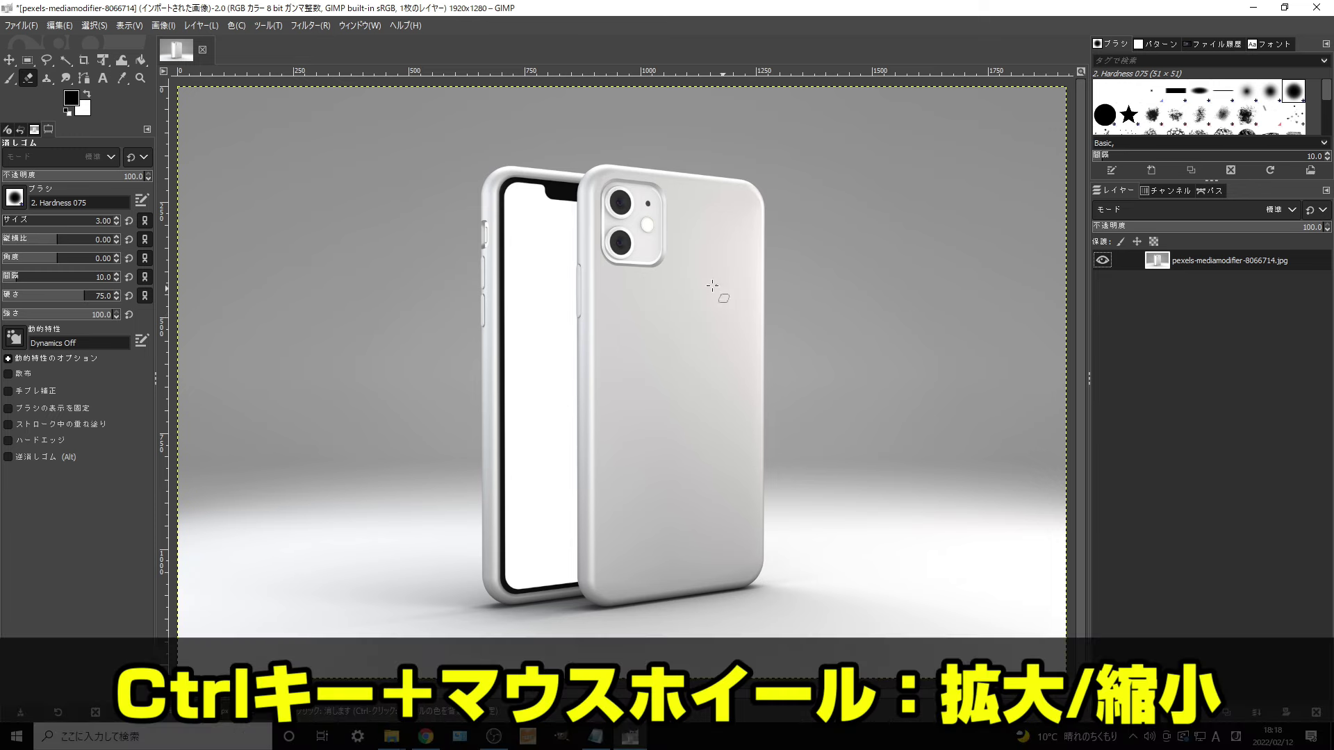
pyautogui.scroll(2, 668, 290)
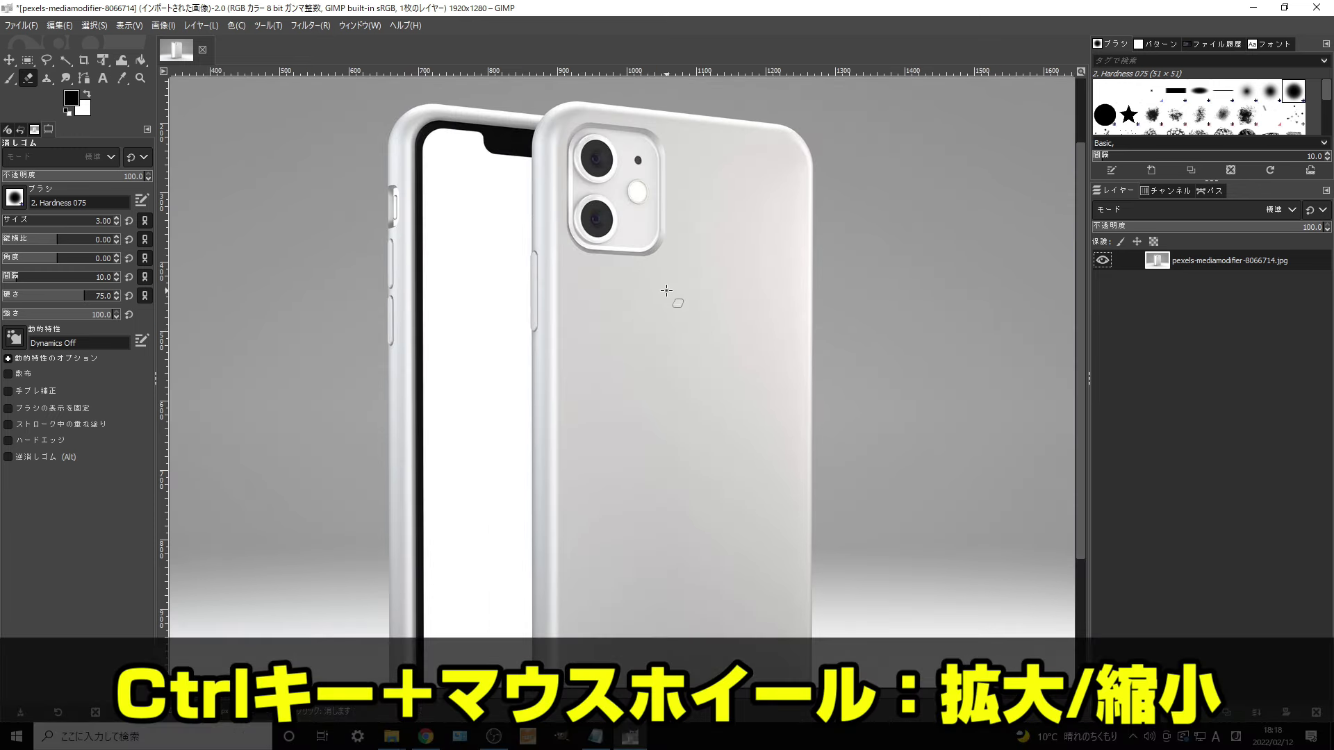
pyautogui.scroll(1, 666, 290)
pyautogui.scroll(-1, 660, 287)
pyautogui.scroll(-1, 657, 289)
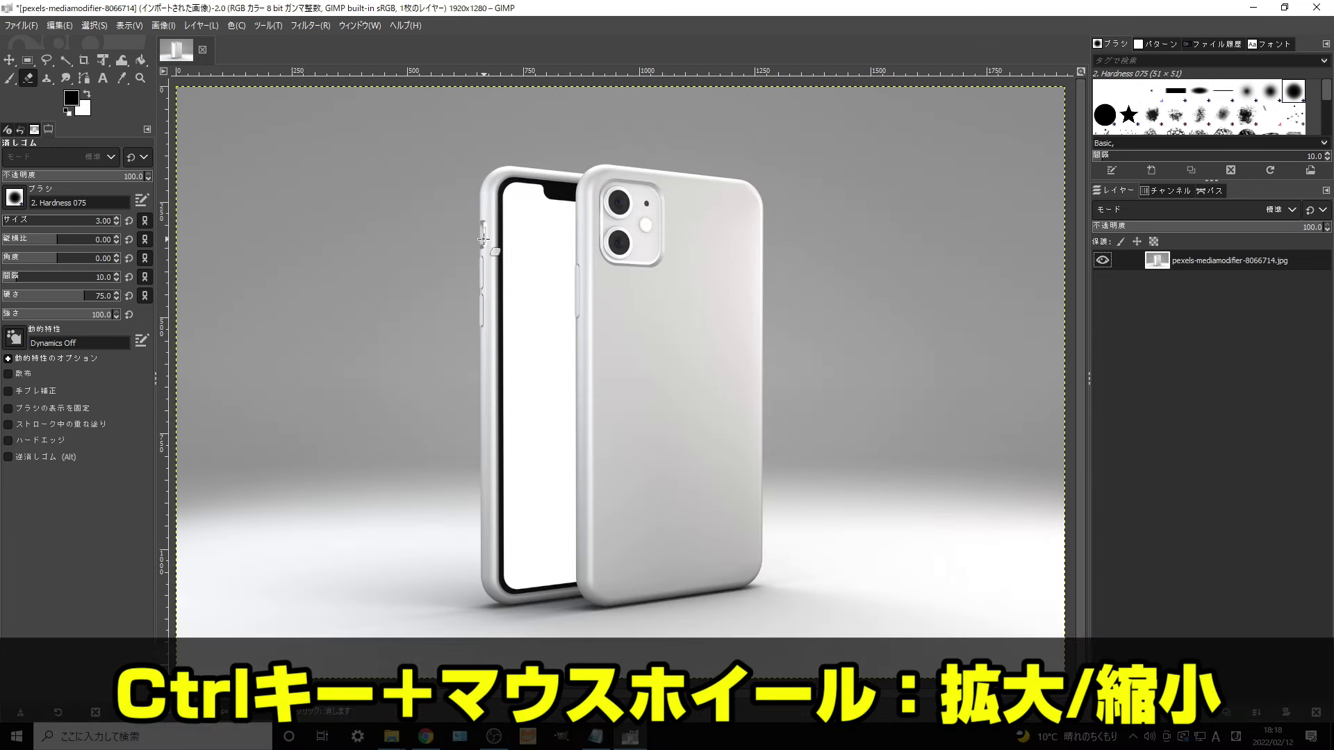
pyautogui.scroll(1, 484, 239)
pyautogui.scroll(1, 478, 214)
pyautogui.scroll(1, 478, 203)
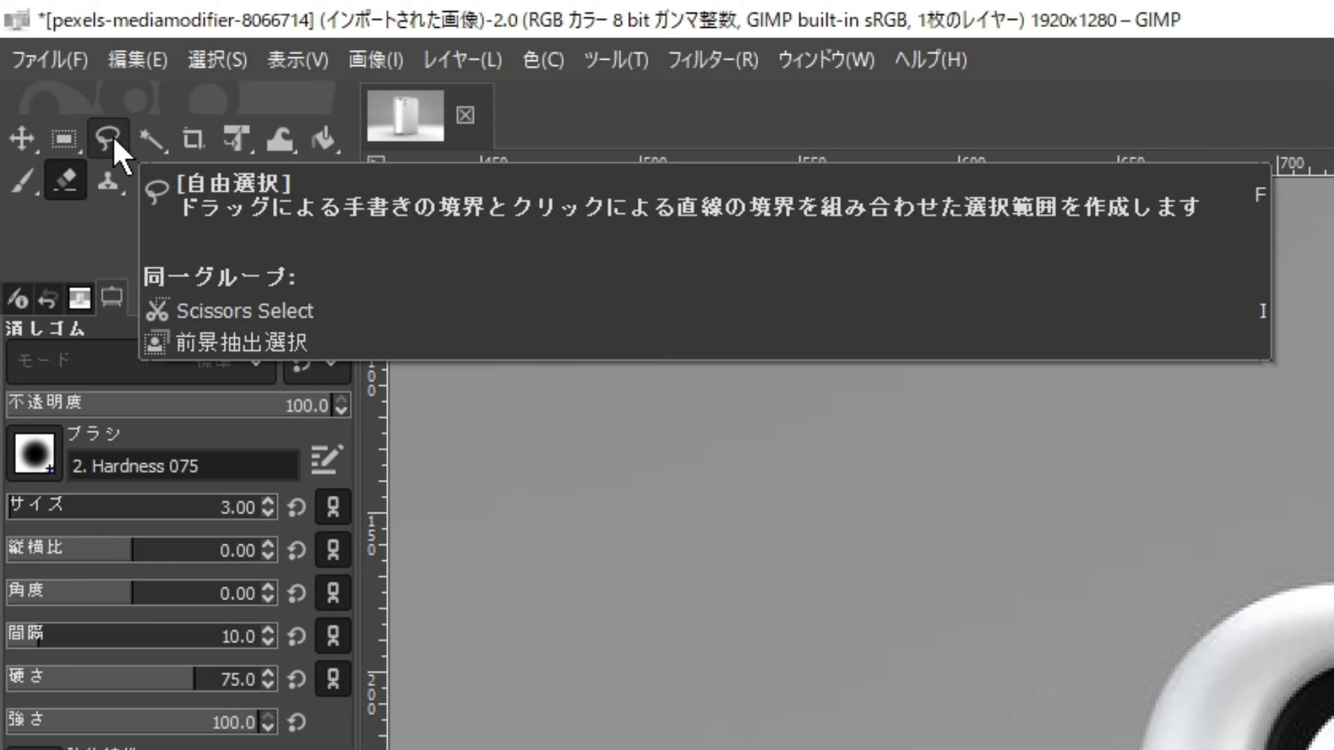
# Trace a Free Select outline around both iPhones and close it into a selection
pyautogui.click(113, 137)
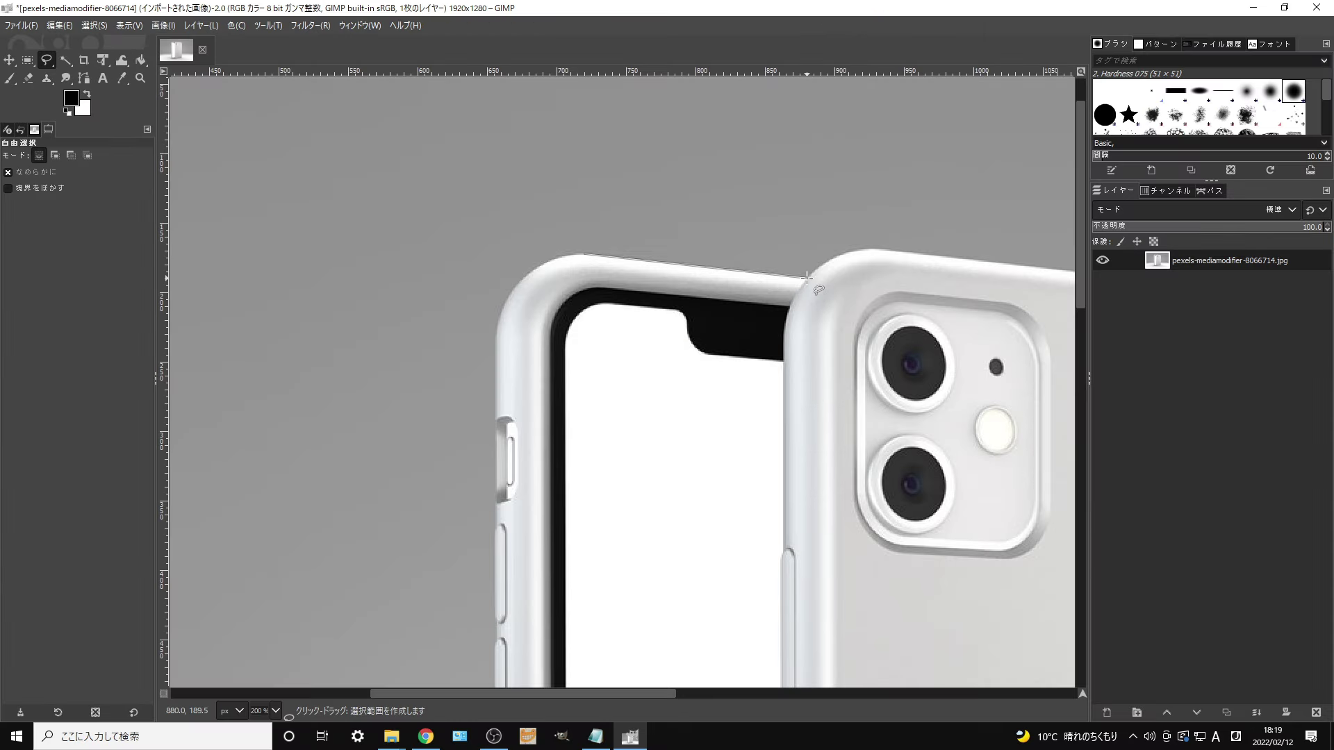
pyautogui.hscroll(5, 798, 678)
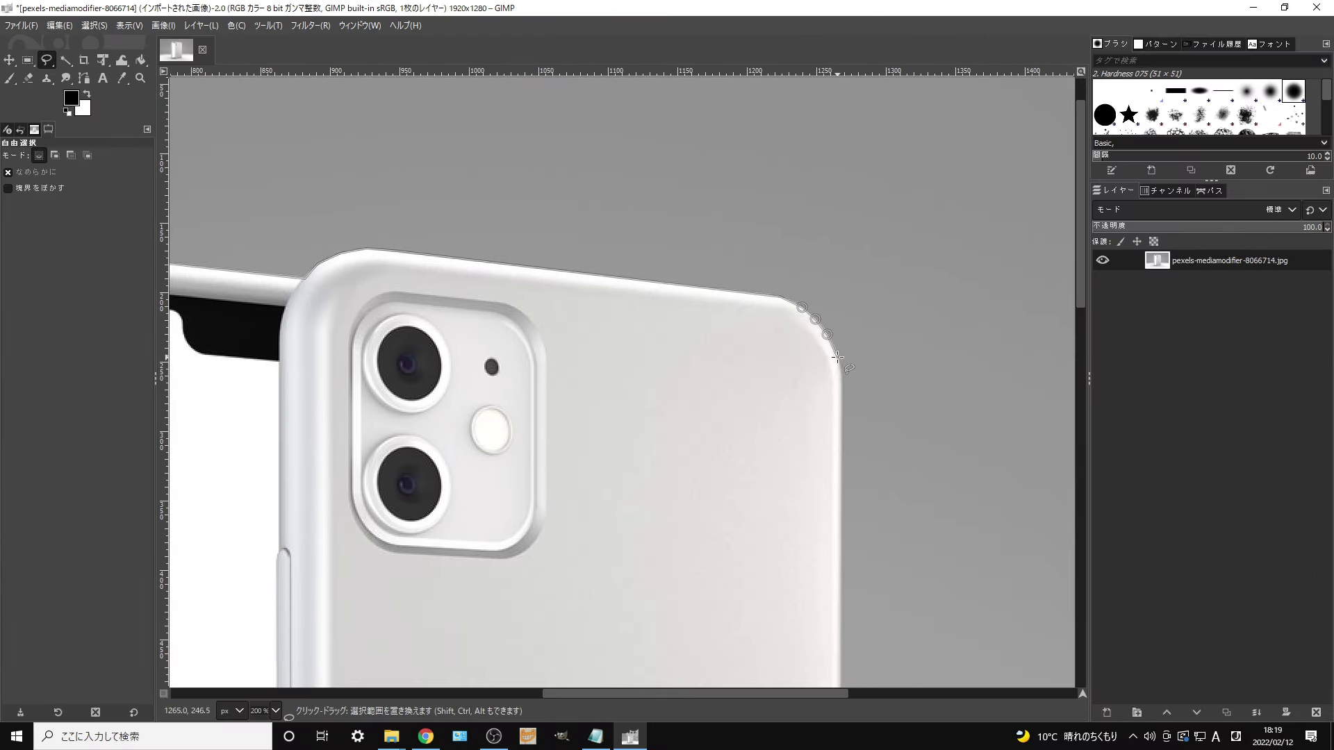
pyautogui.scroll(-10, 844, 389)
pyautogui.moveTo(801, 308)
pyautogui.mouseDown()
pyautogui.moveTo(776, 456)
pyautogui.moveTo(343, 507)
pyautogui.moveTo(563, 473)
pyautogui.moveTo(558, 327)
pyautogui.moveTo(544, 327)
pyautogui.moveTo(611, 255)
pyautogui.mouseUp()
pyautogui.hscroll(-5, 342, 506)
pyautogui.scroll(10, 556, 446)
pyautogui.scroll(1, 559, 327)
pyautogui.scroll(3, 543, 327)
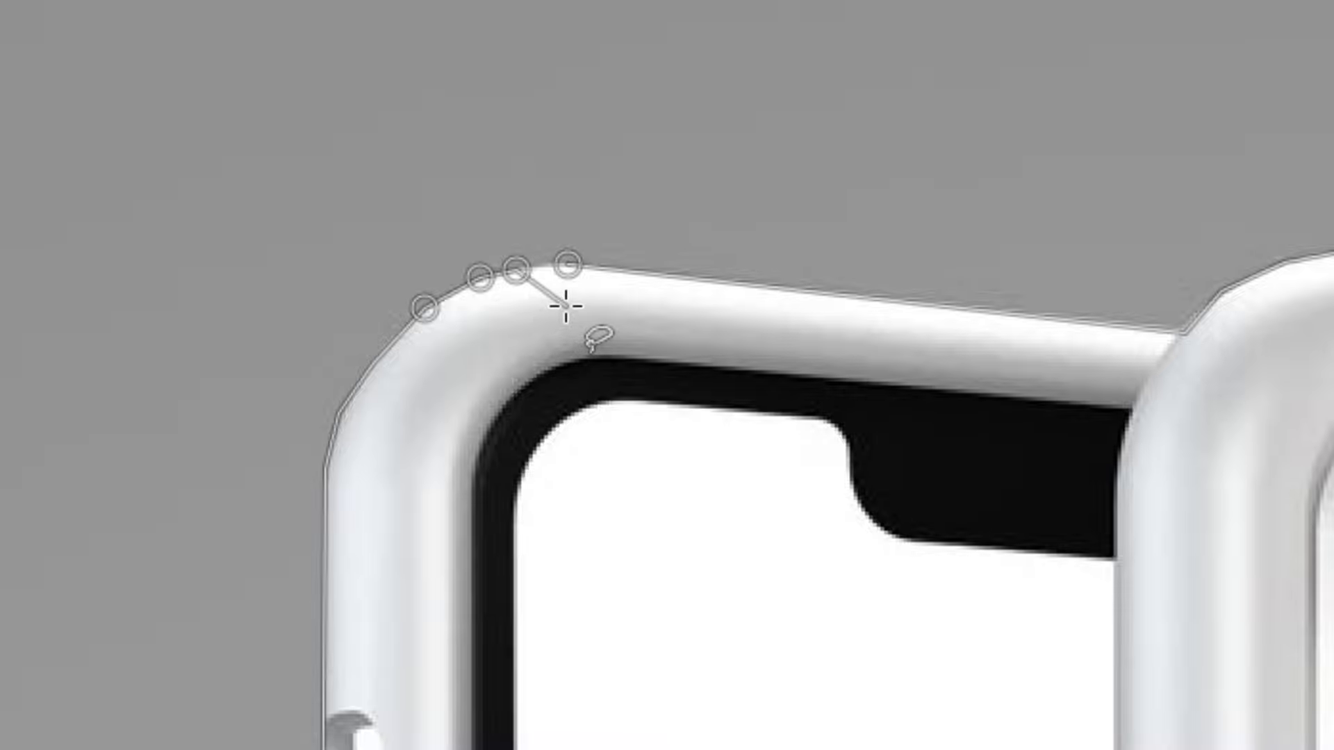
pyautogui.click(569, 264)
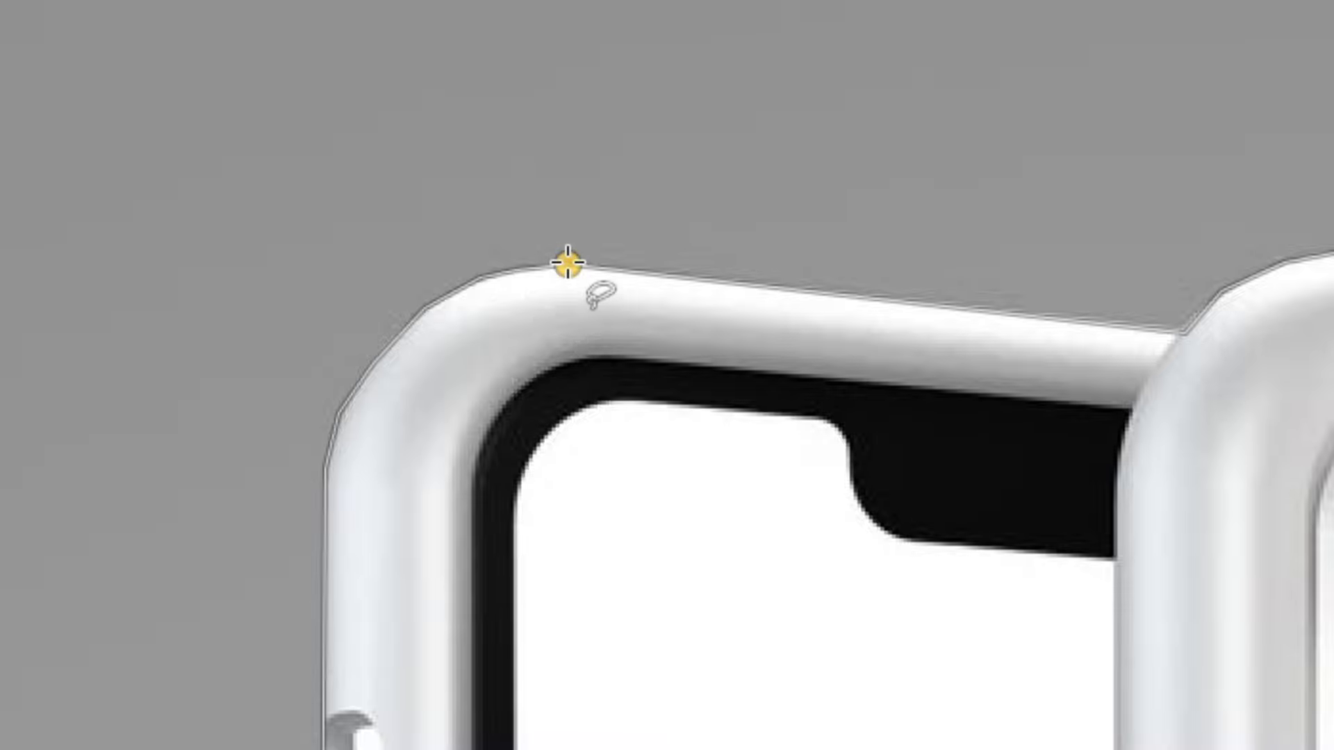
pyautogui.press('Return')
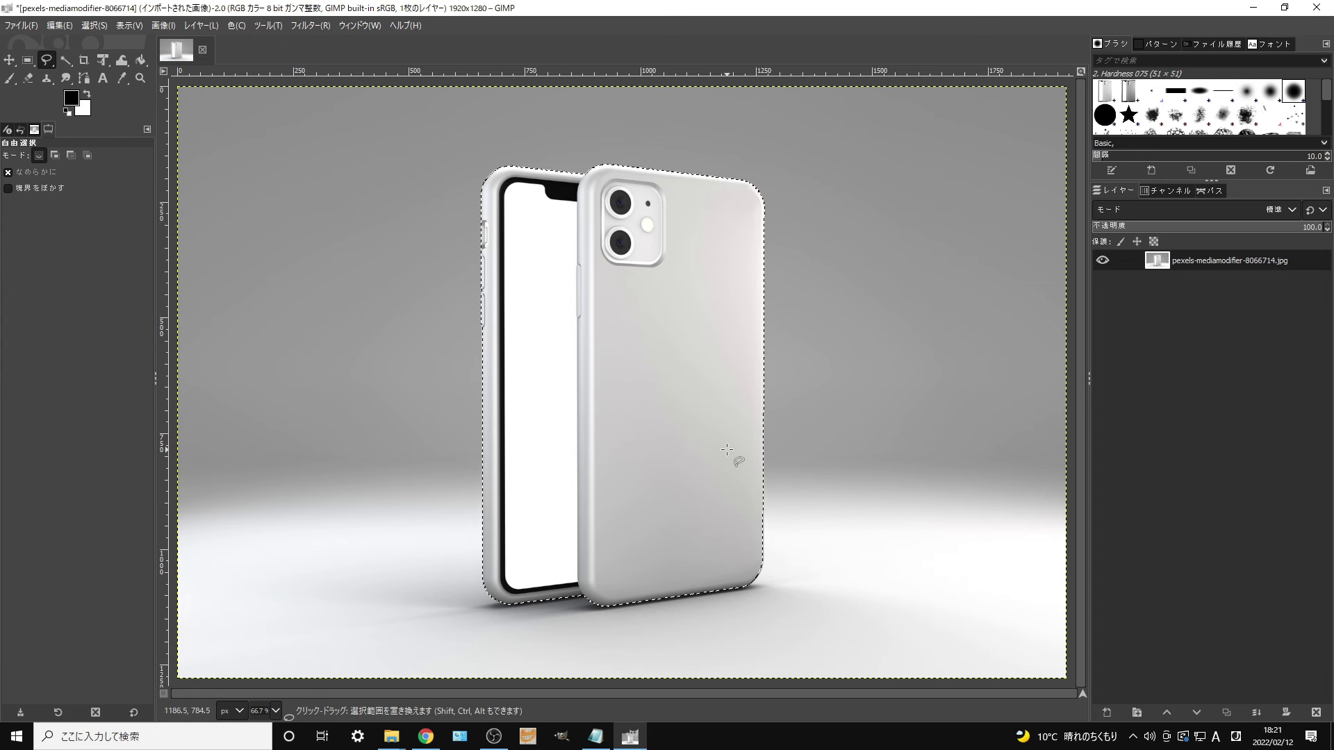
pyautogui.hotkey('ctrl', 'x')
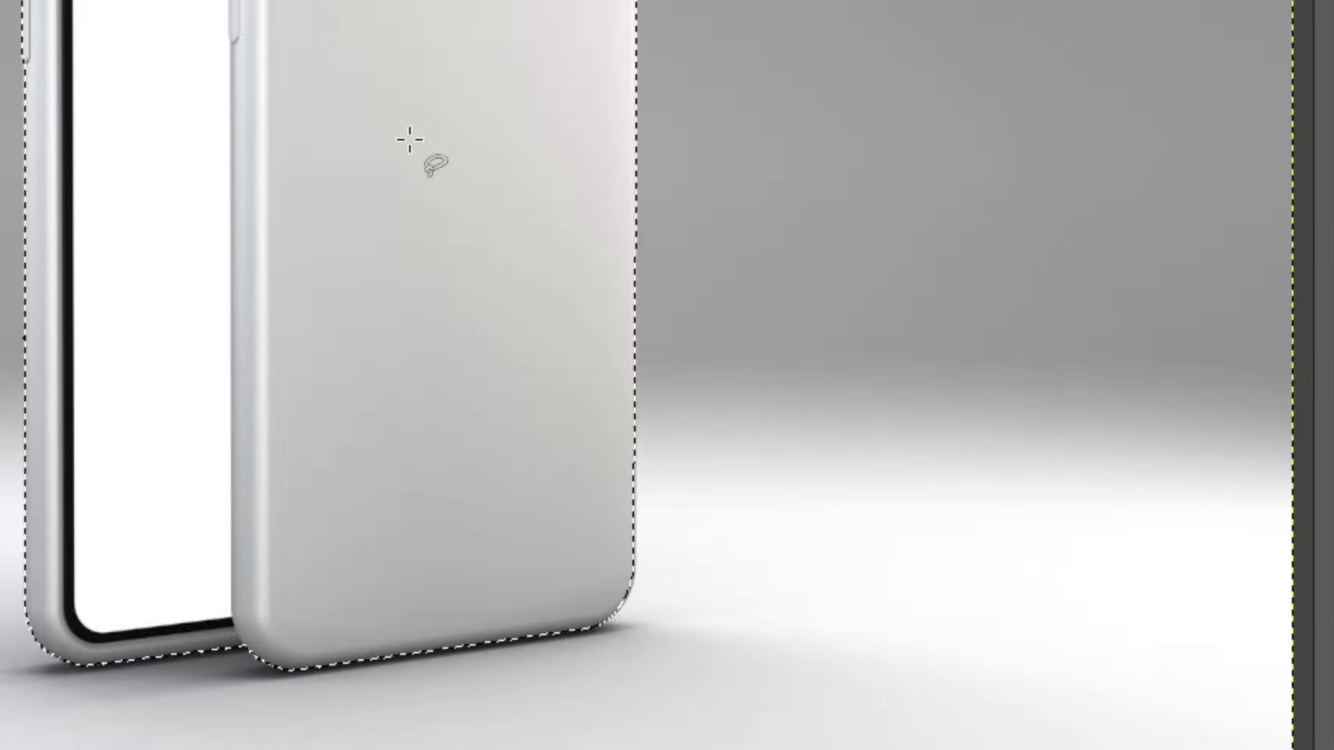
# Invert the selection, cut away the grey background, then remove the selection
pyautogui.rightClick(410, 140)
pyautogui.moveTo(527, 265)
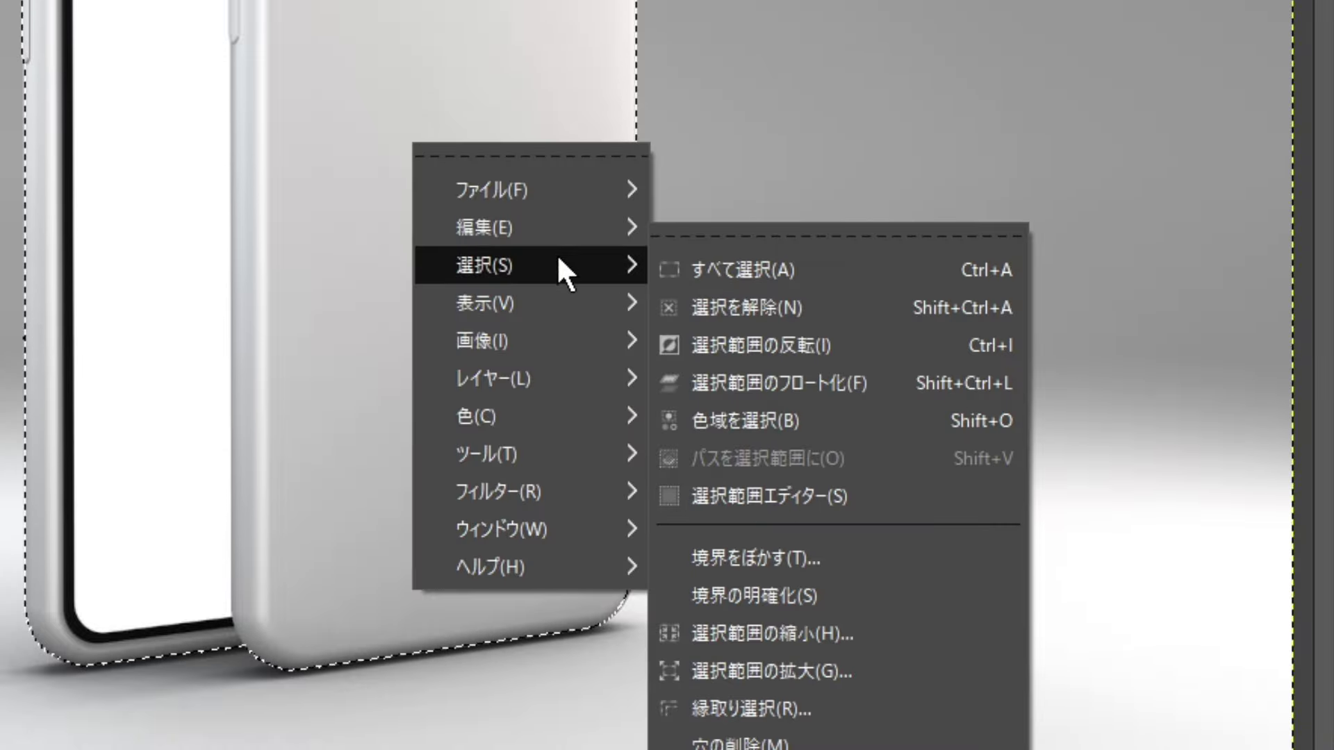
pyautogui.click(862, 344)
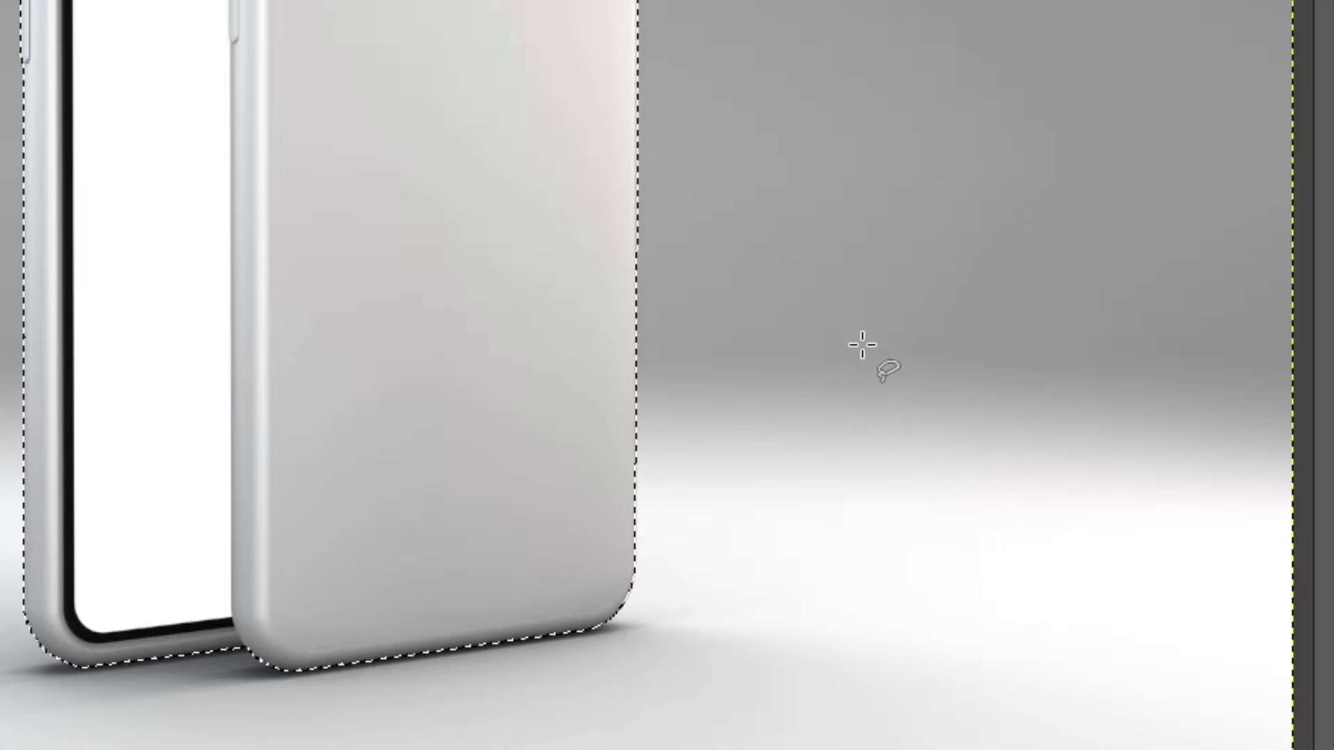
pyautogui.rightClick(396, 203)
pyautogui.moveTo(515, 290)
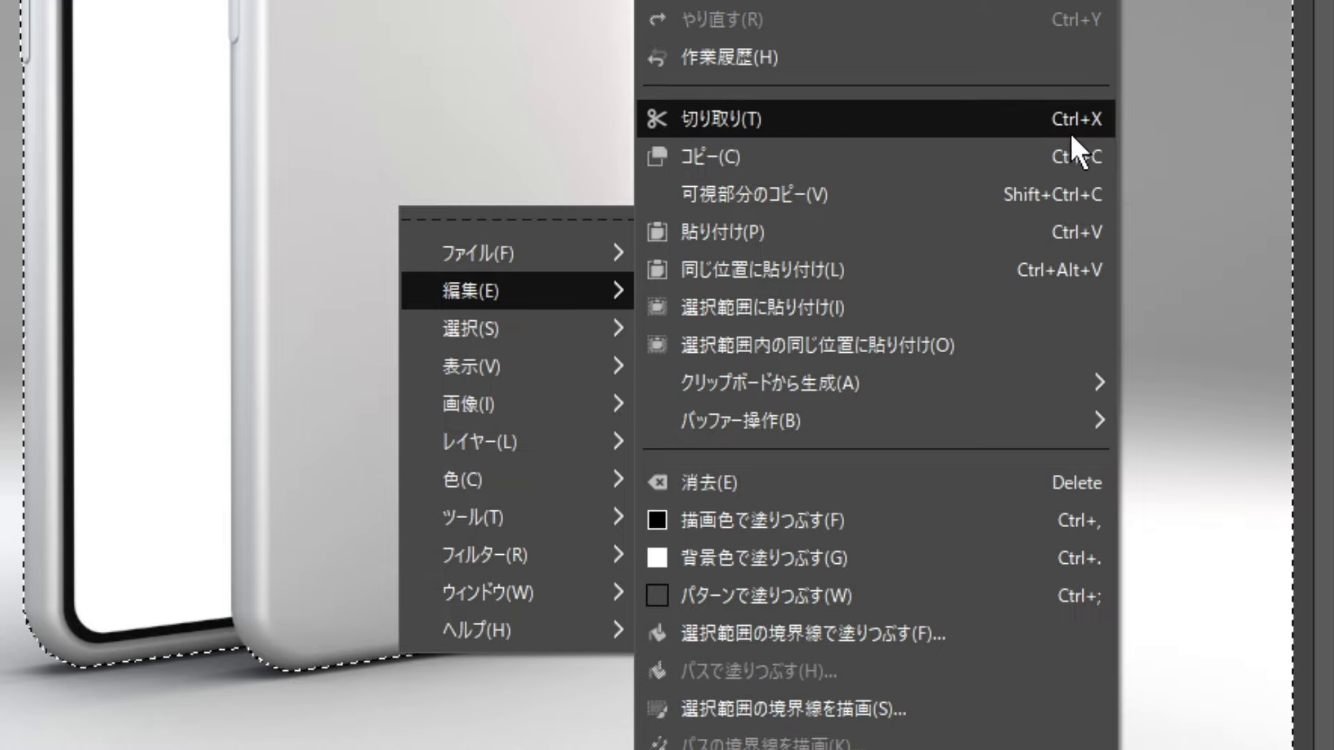
pyautogui.click(884, 124)
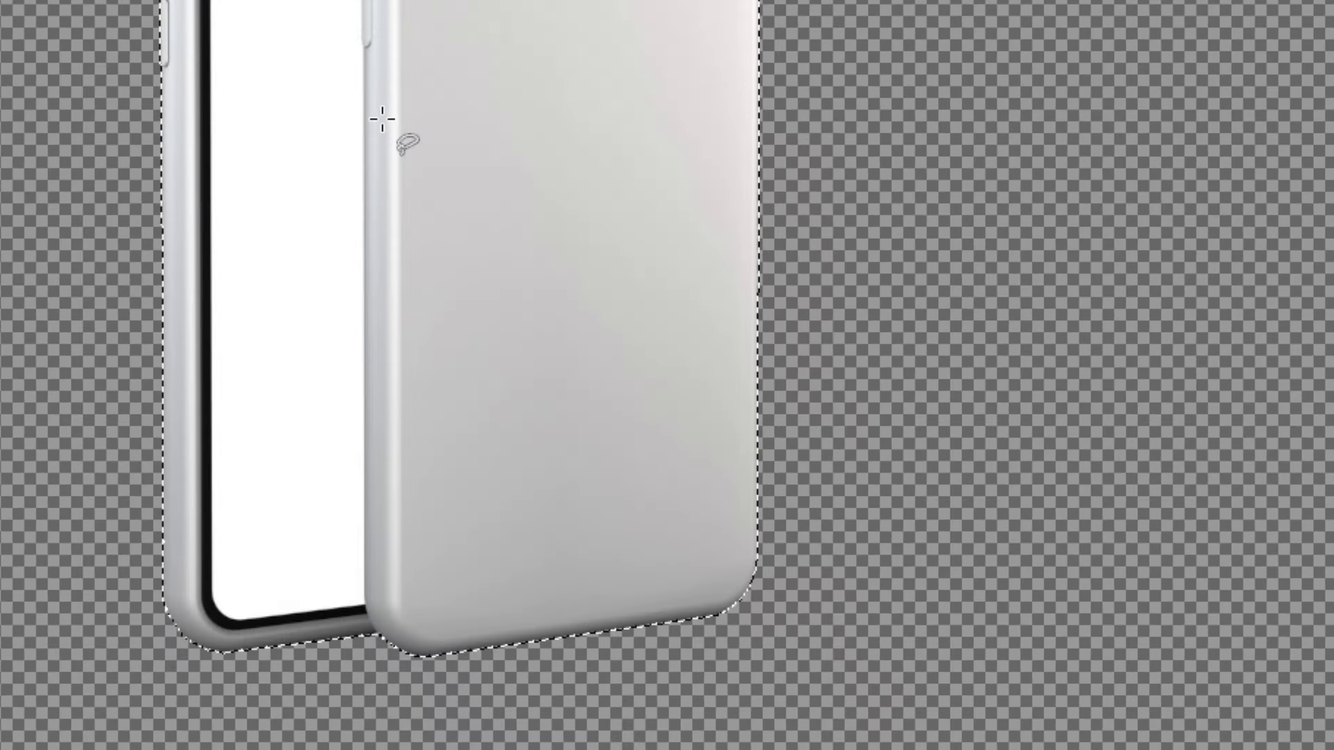
pyautogui.rightClick(612, 317)
pyautogui.moveTo(469, 240)
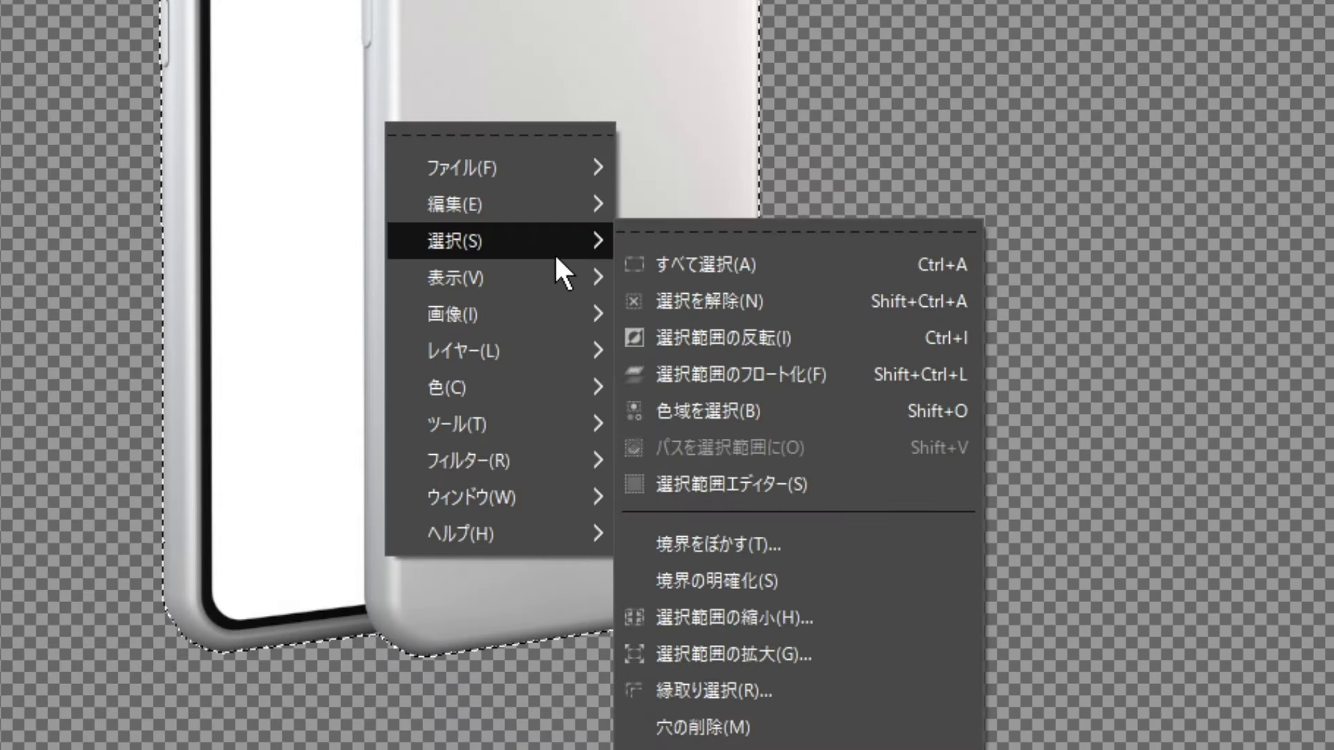
pyautogui.click(820, 300)
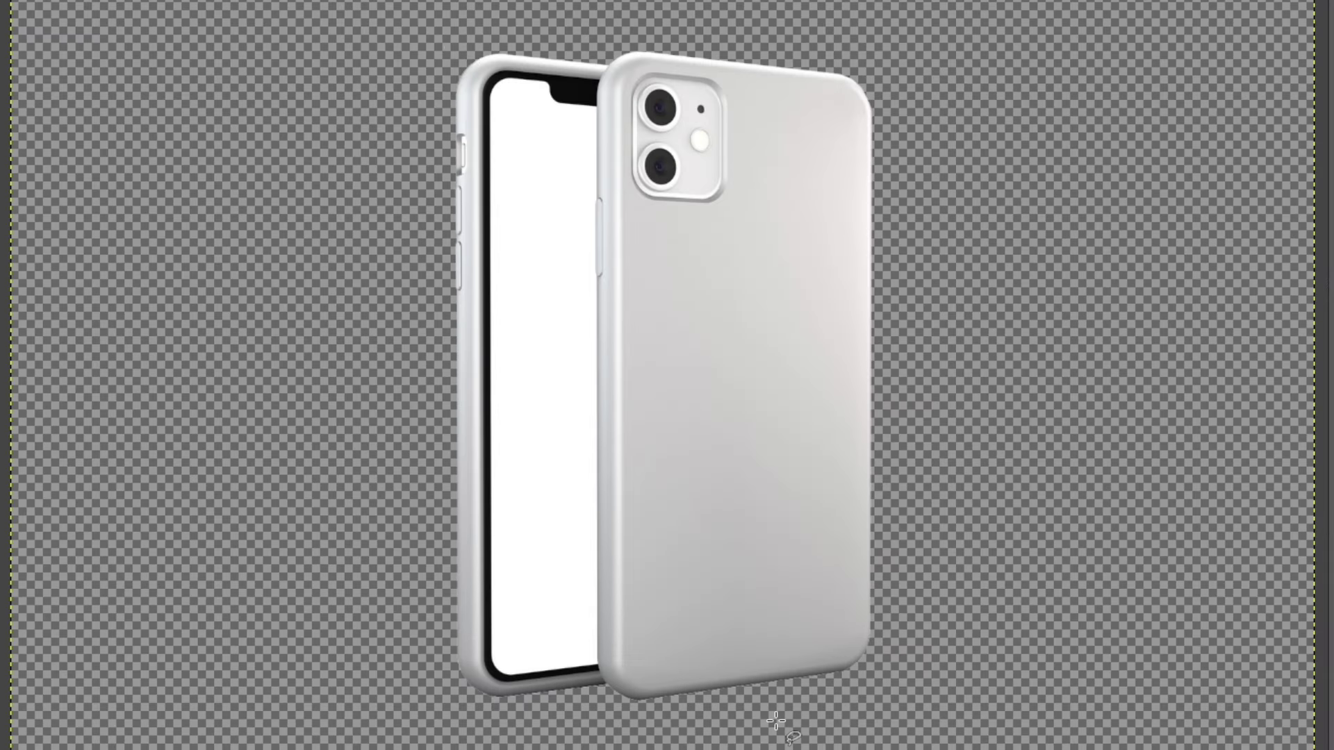
pyautogui.scroll(1, 384, 115)
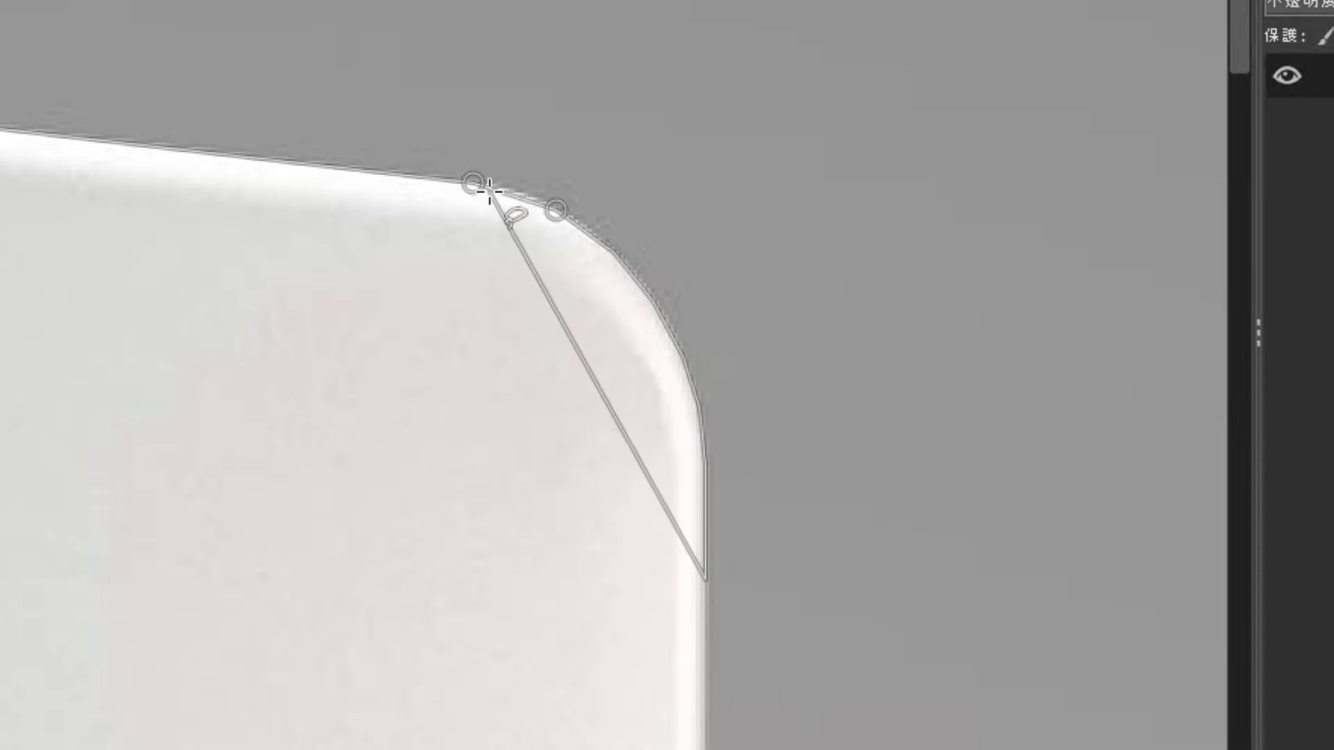
# Test Free Select points along the phone's rounded corner, deleting each with Backspace
pyautogui.click(685, 358)
pyautogui.press('BackSpace')
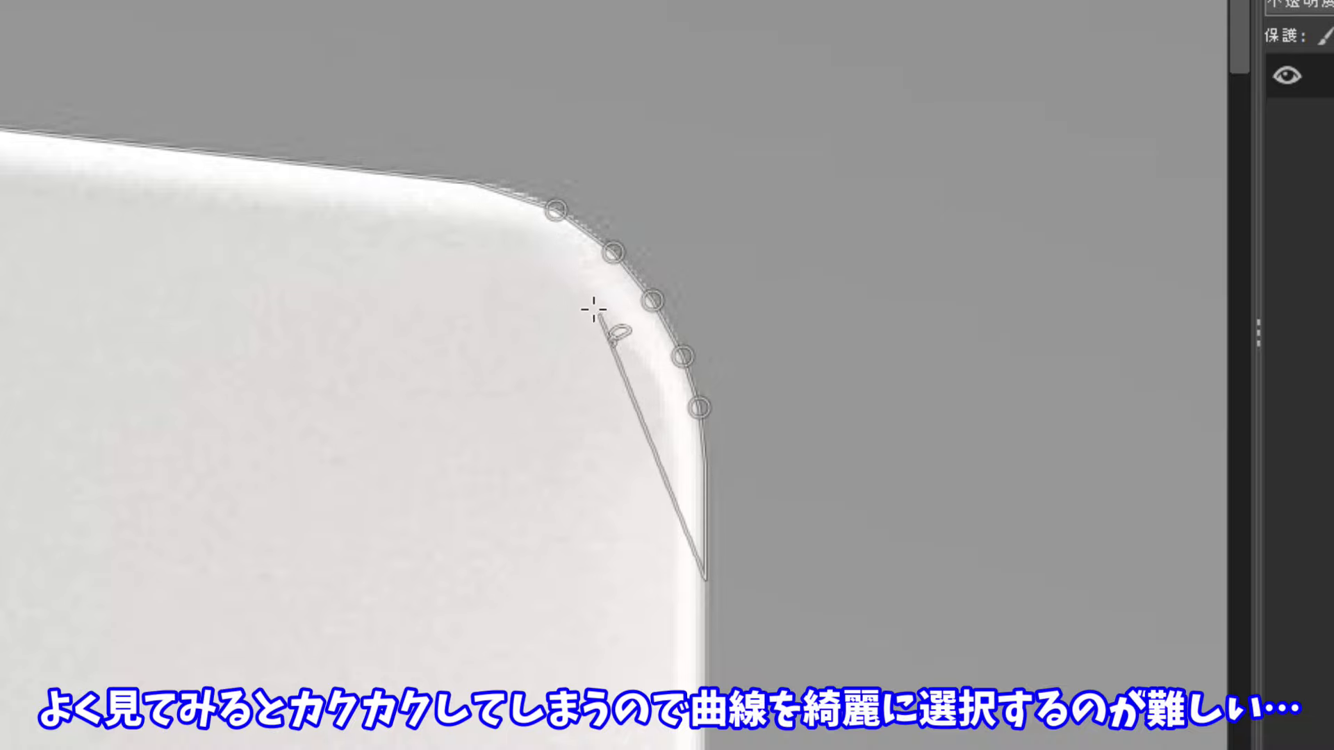
pyautogui.click(691, 405)
pyautogui.press('BackSpace')
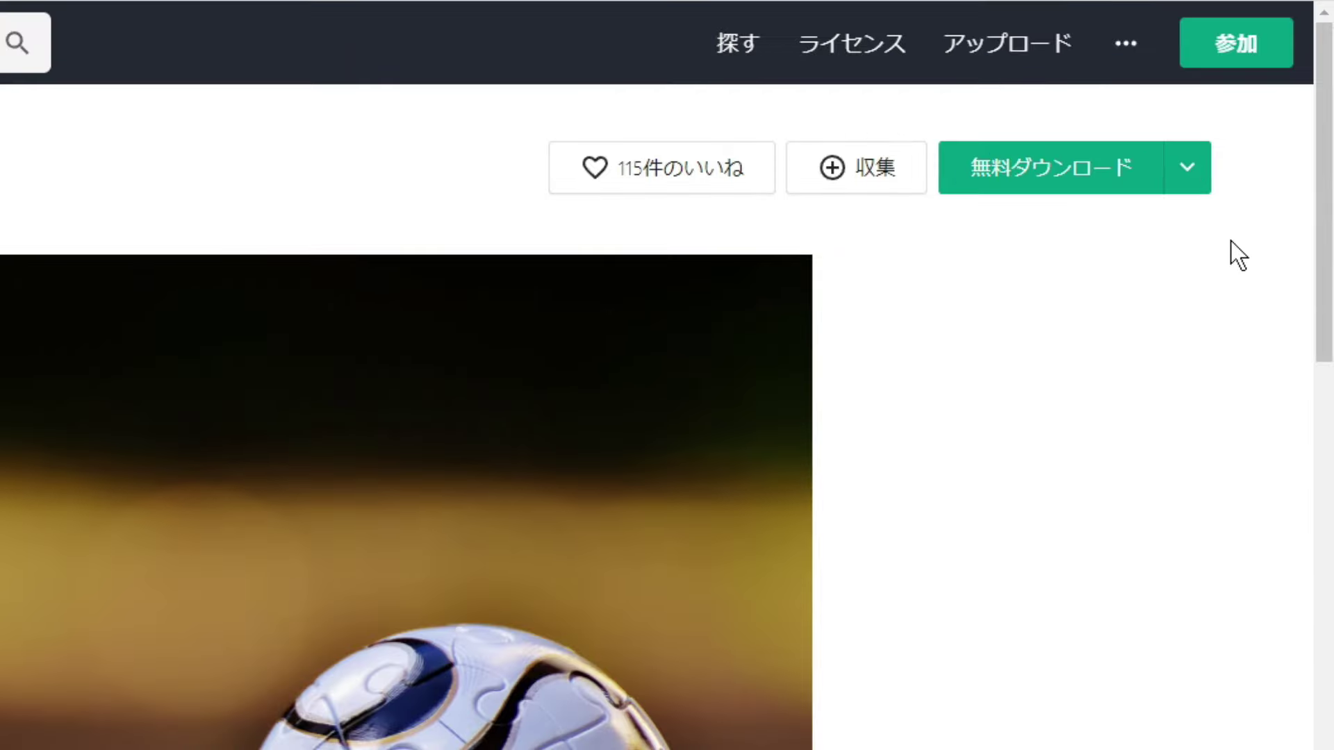
# Choose the large 大 (1920 x 1257) size to download the soccer ball photo
pyautogui.click(1191, 178)
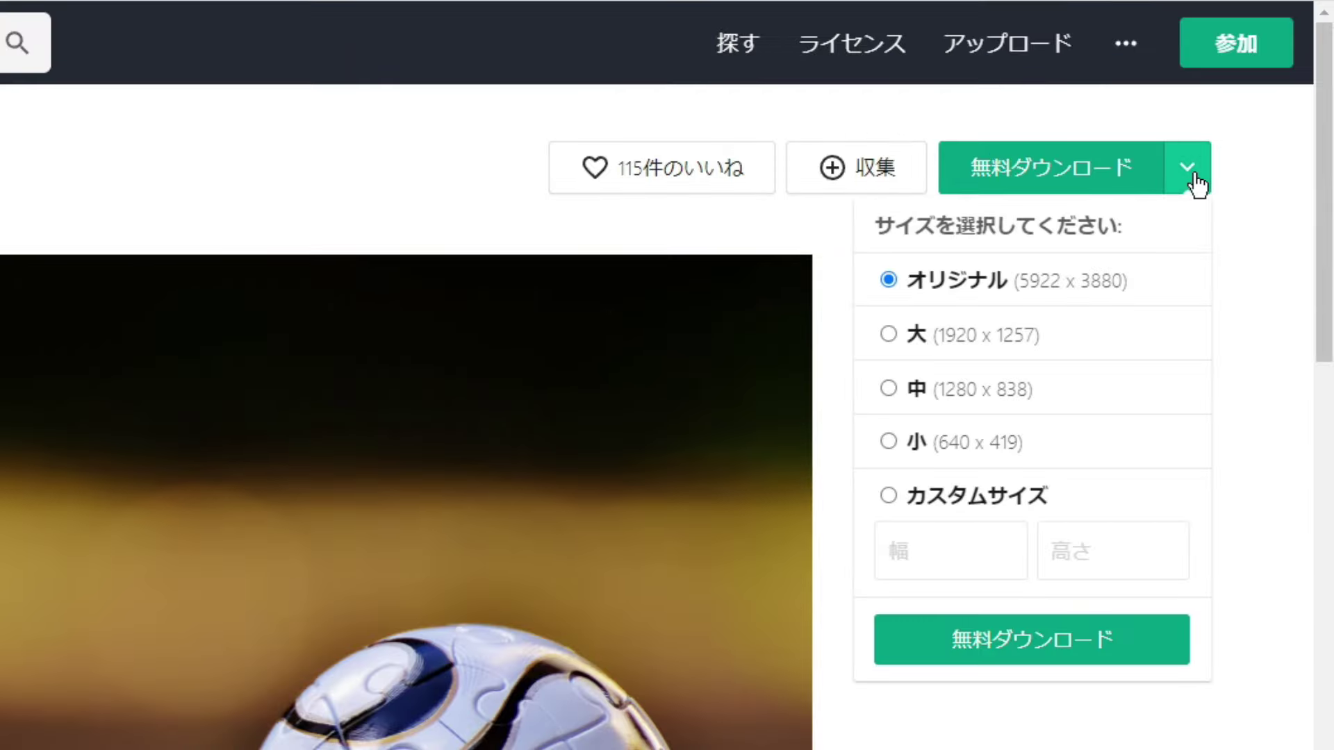
pyautogui.click(957, 336)
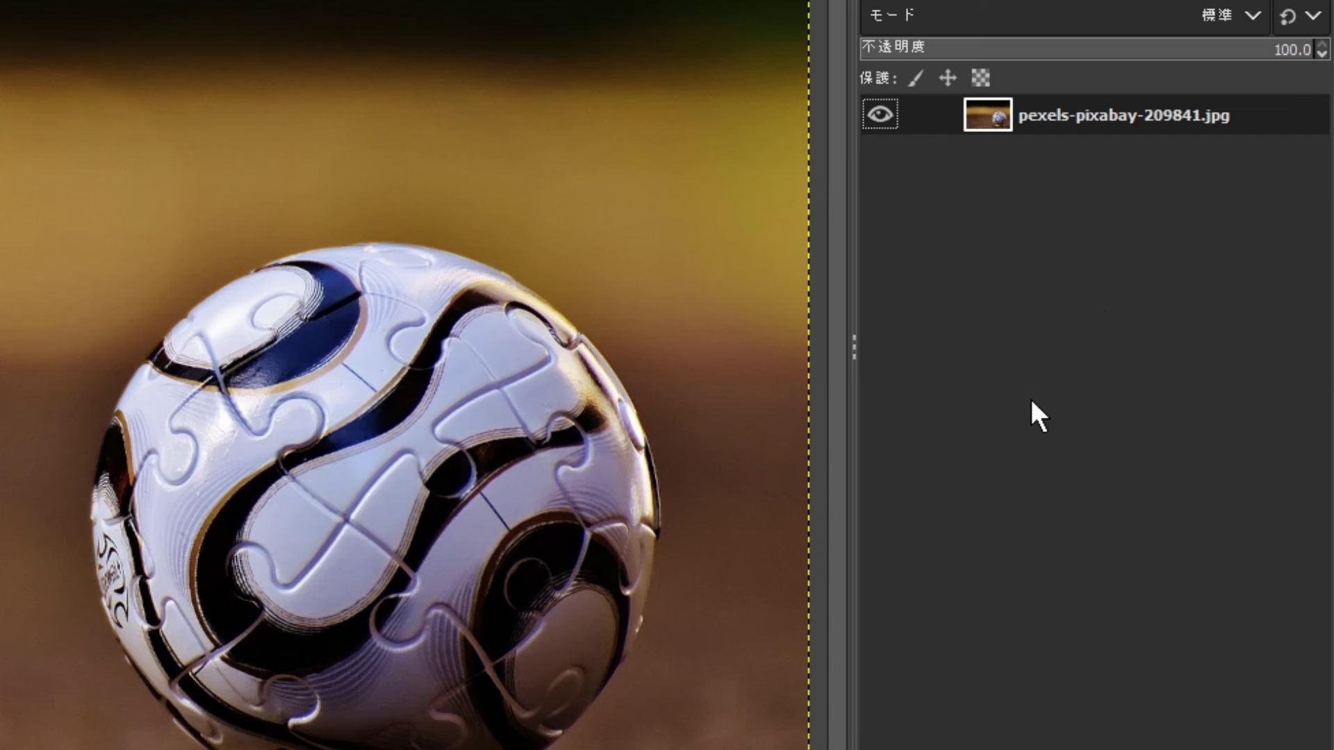
# Add an alpha channel to the soccer ball layer and switch to the Paths tool
pyautogui.rightClick(1073, 127)
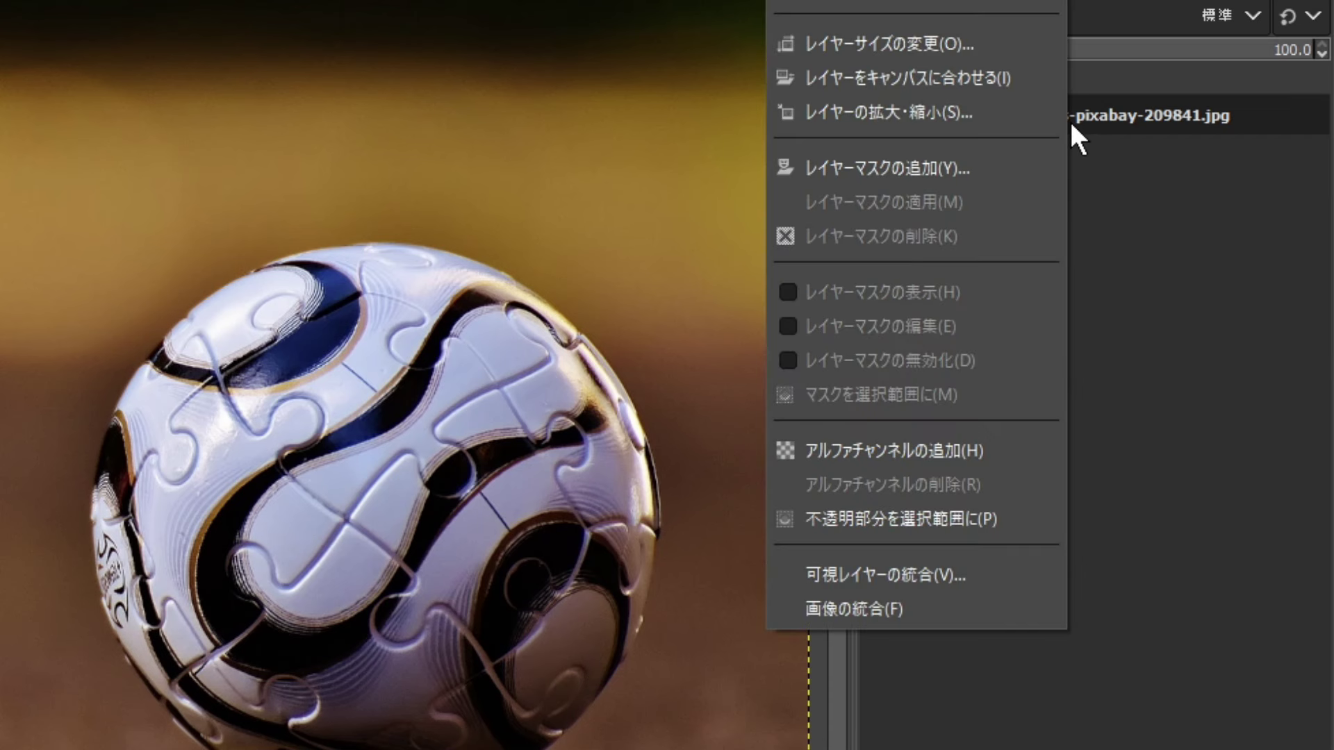
pyautogui.click(994, 450)
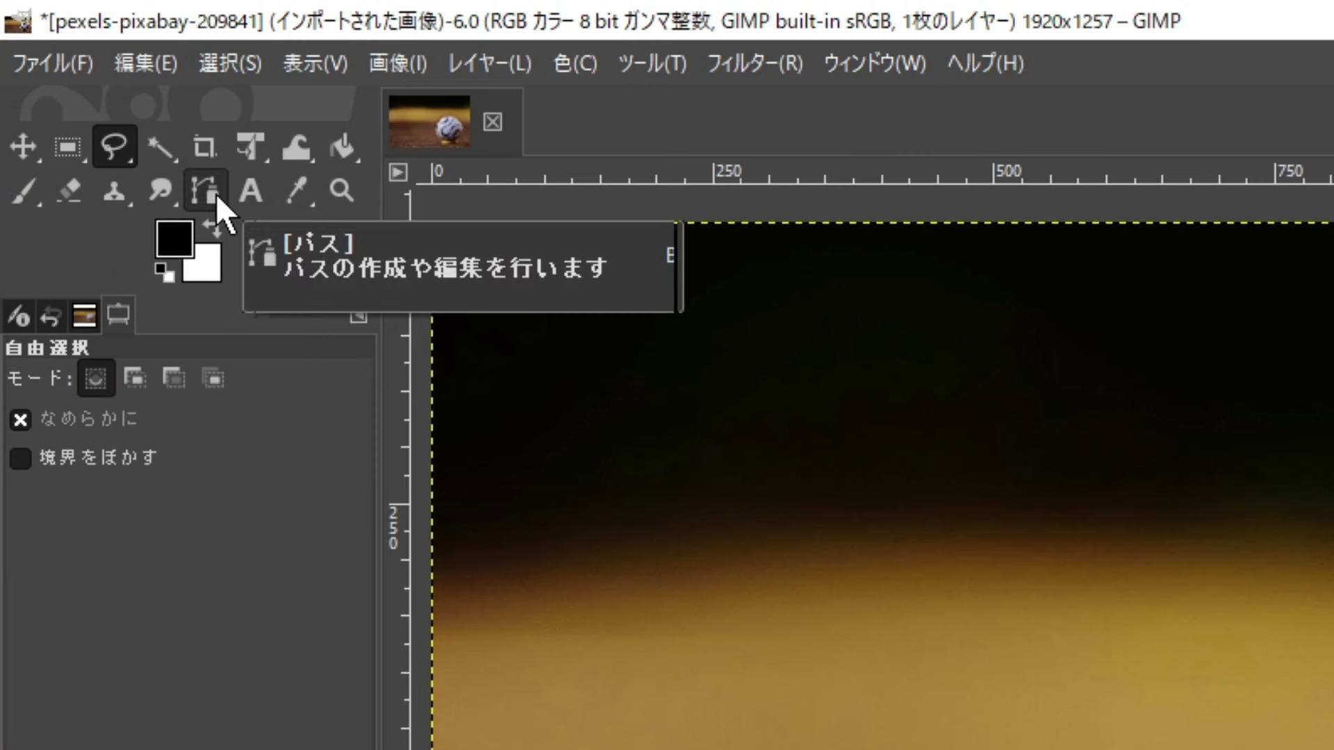
pyautogui.click(215, 193)
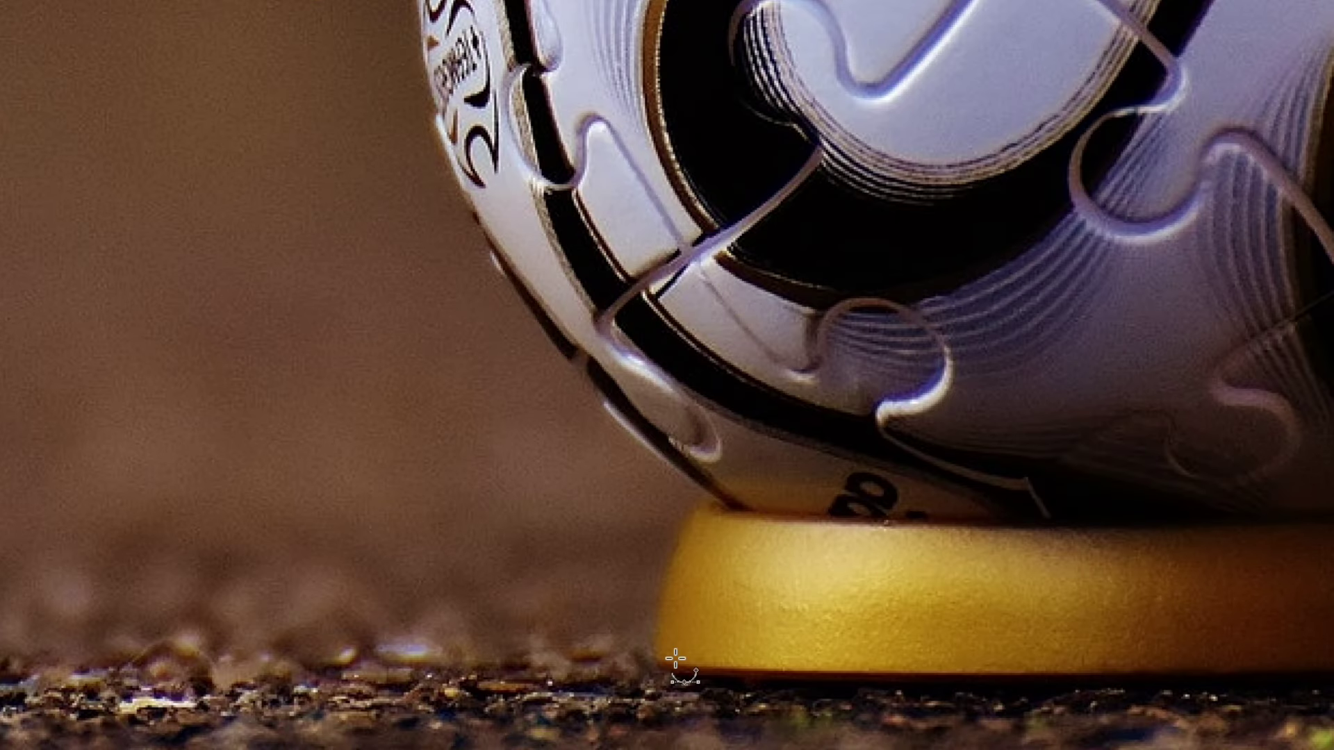
# Start the path at the ball's bottom edge and curve it up the left side
pyautogui.click(715, 504)
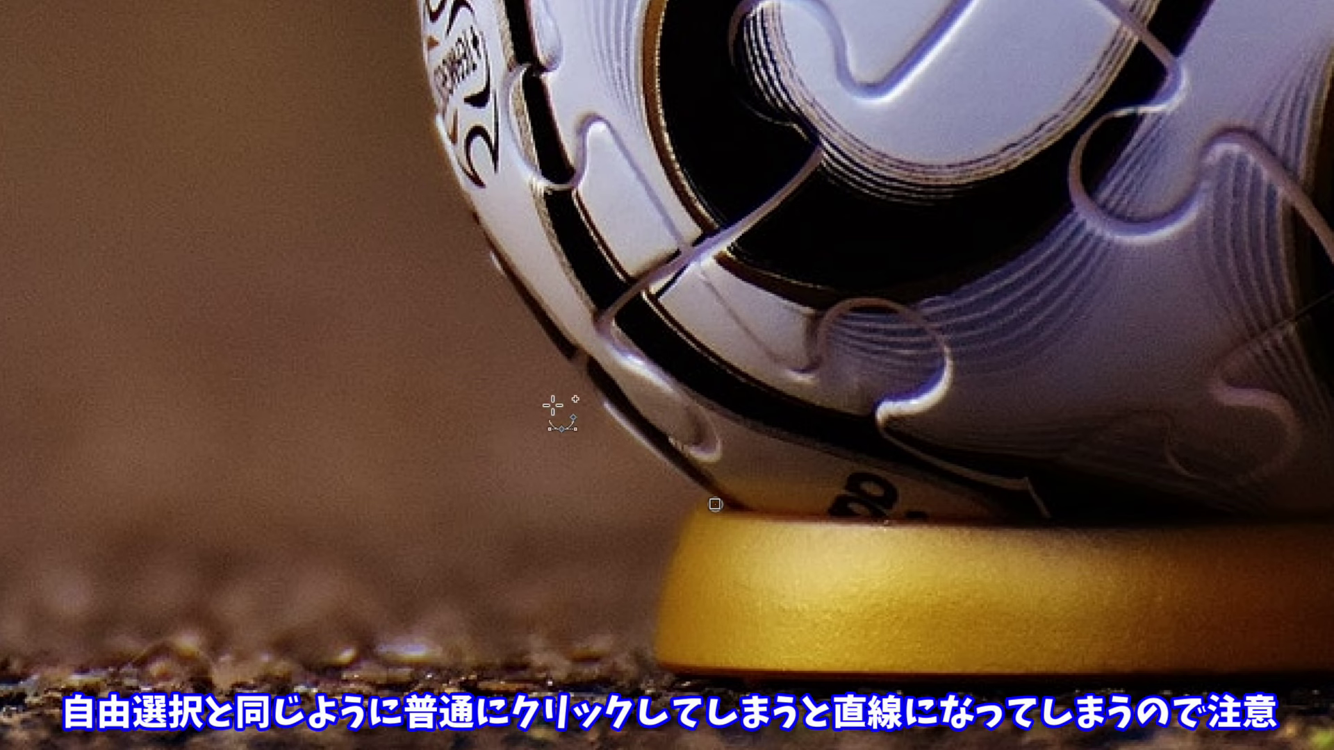
pyautogui.click(543, 335)
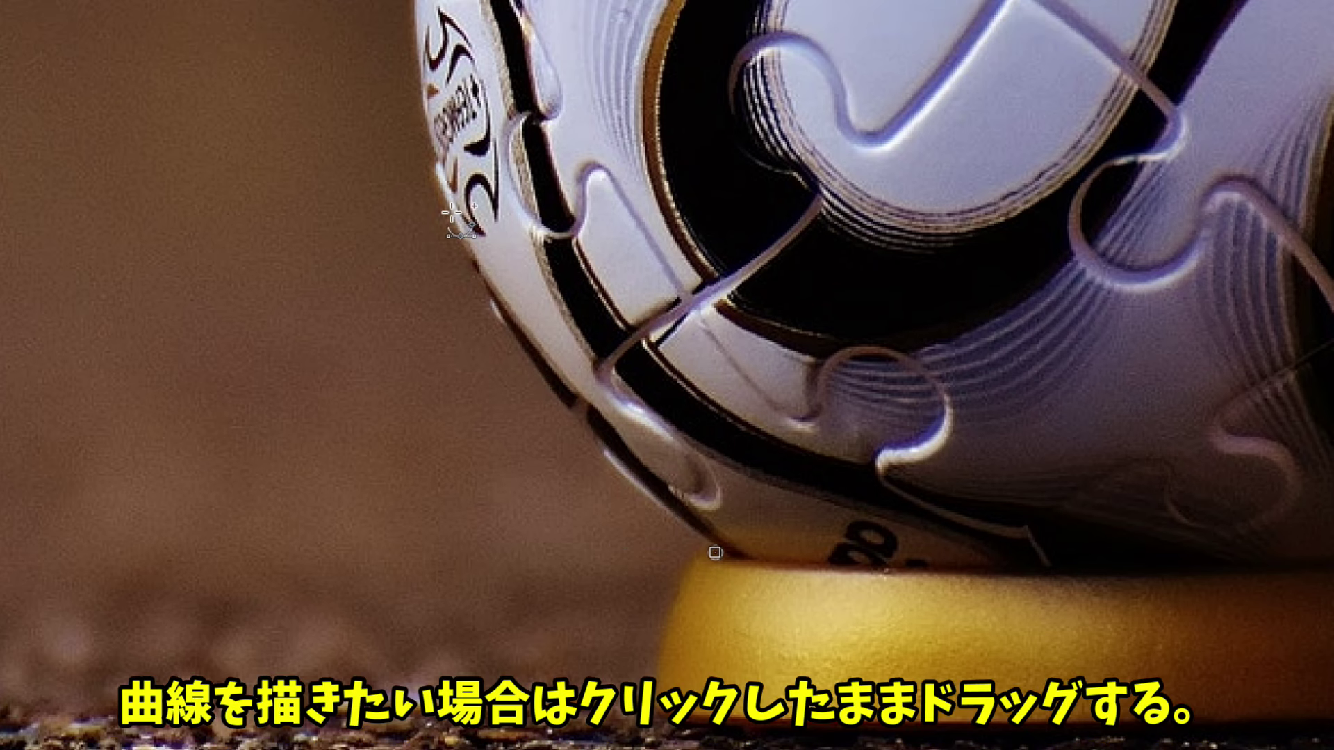
pyautogui.moveTo(451, 212); pyautogui.dragTo(414, 43)
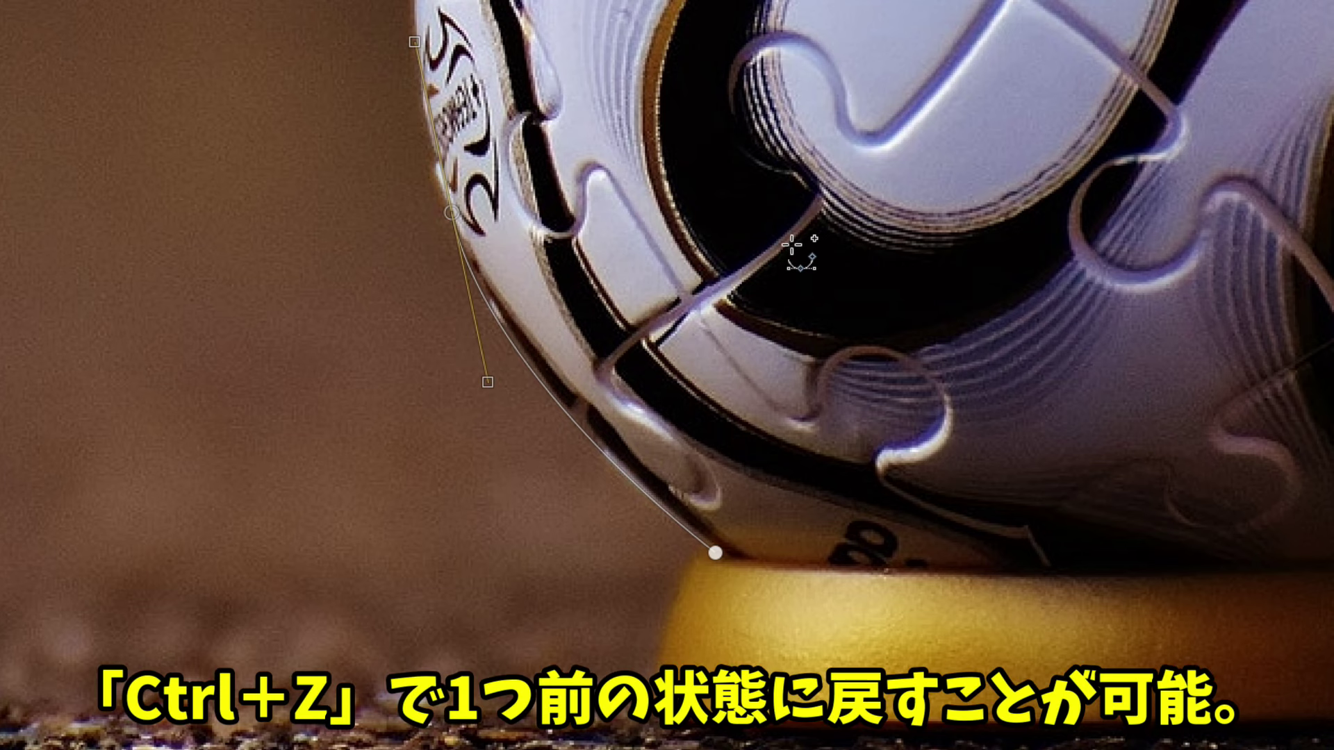
pyautogui.hotkey('ctrl', 'z')
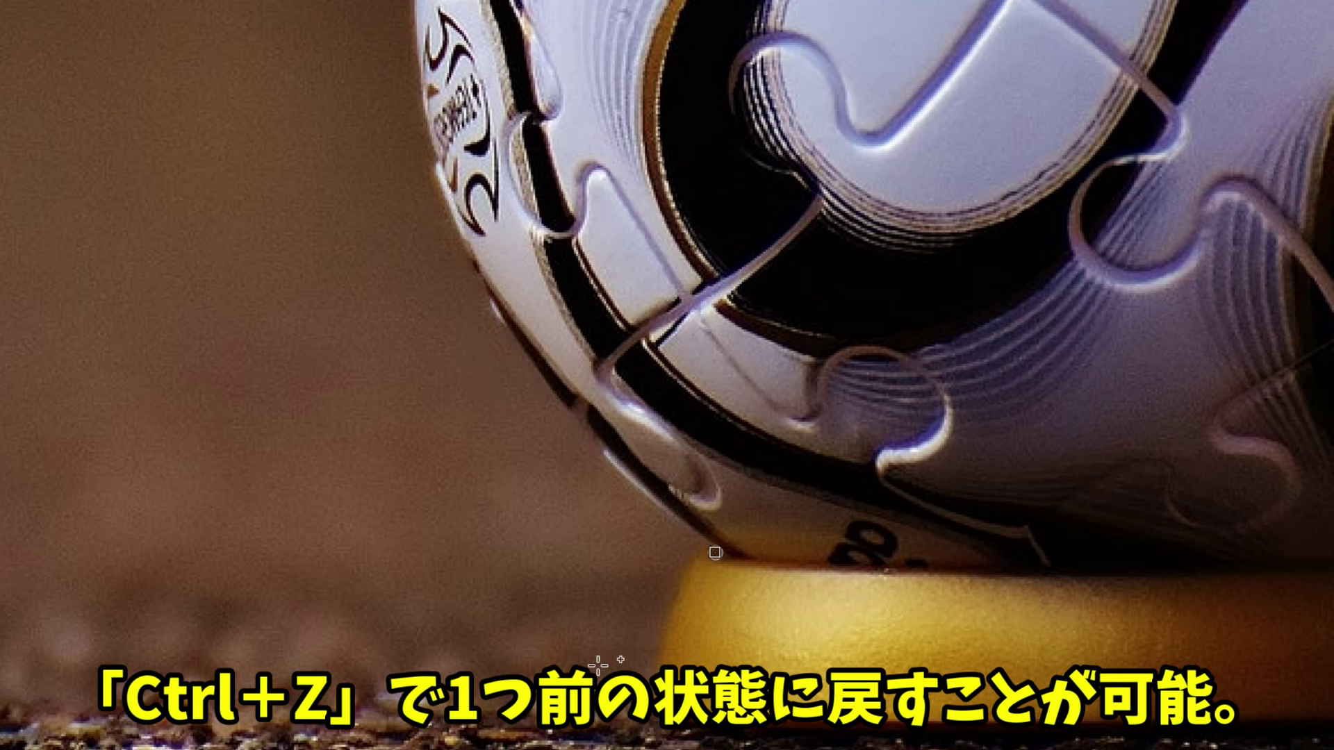
pyautogui.moveTo(452, 212); pyautogui.dragTo(414, 42)
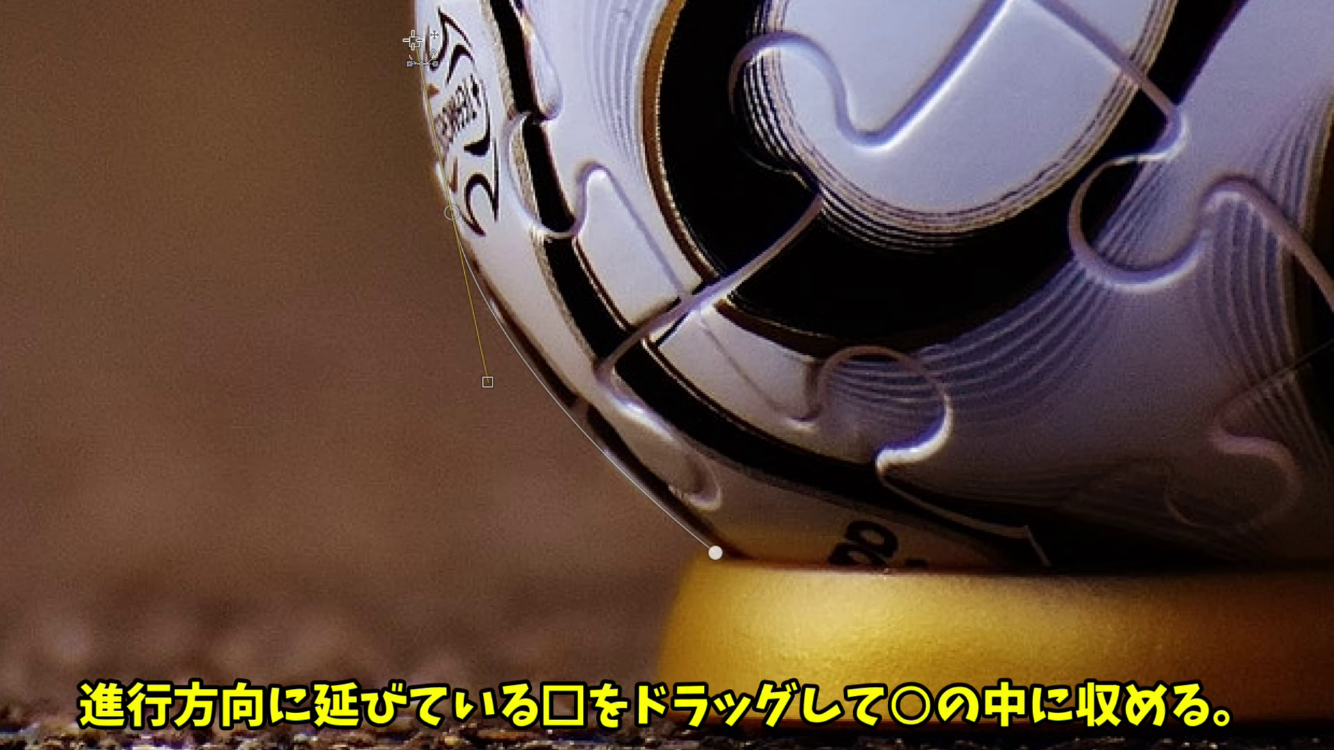
pyautogui.moveTo(418, 51); pyautogui.dragTo(451, 212)
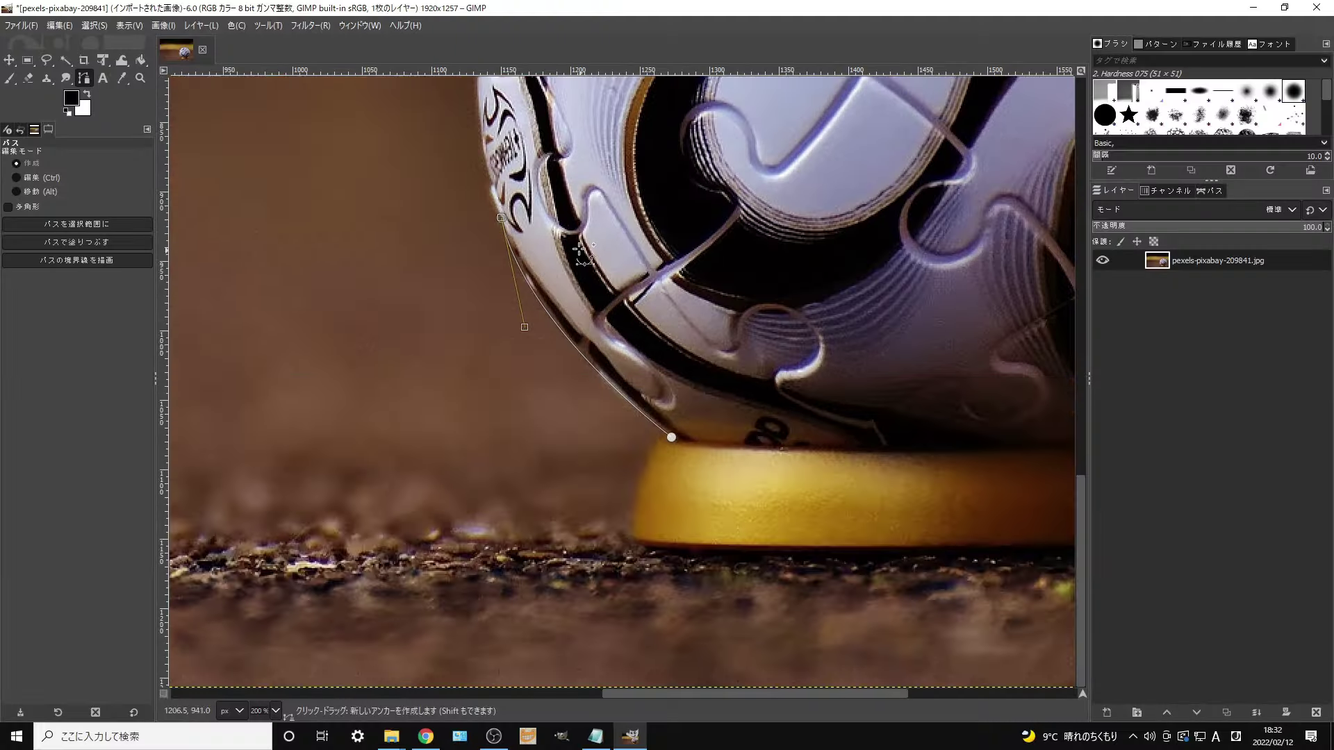
# Continue the curved path over the ball's top and down its right side
pyautogui.scroll(5, 625, 376)
pyautogui.moveTo(557, 260); pyautogui.dragTo(693, 76)
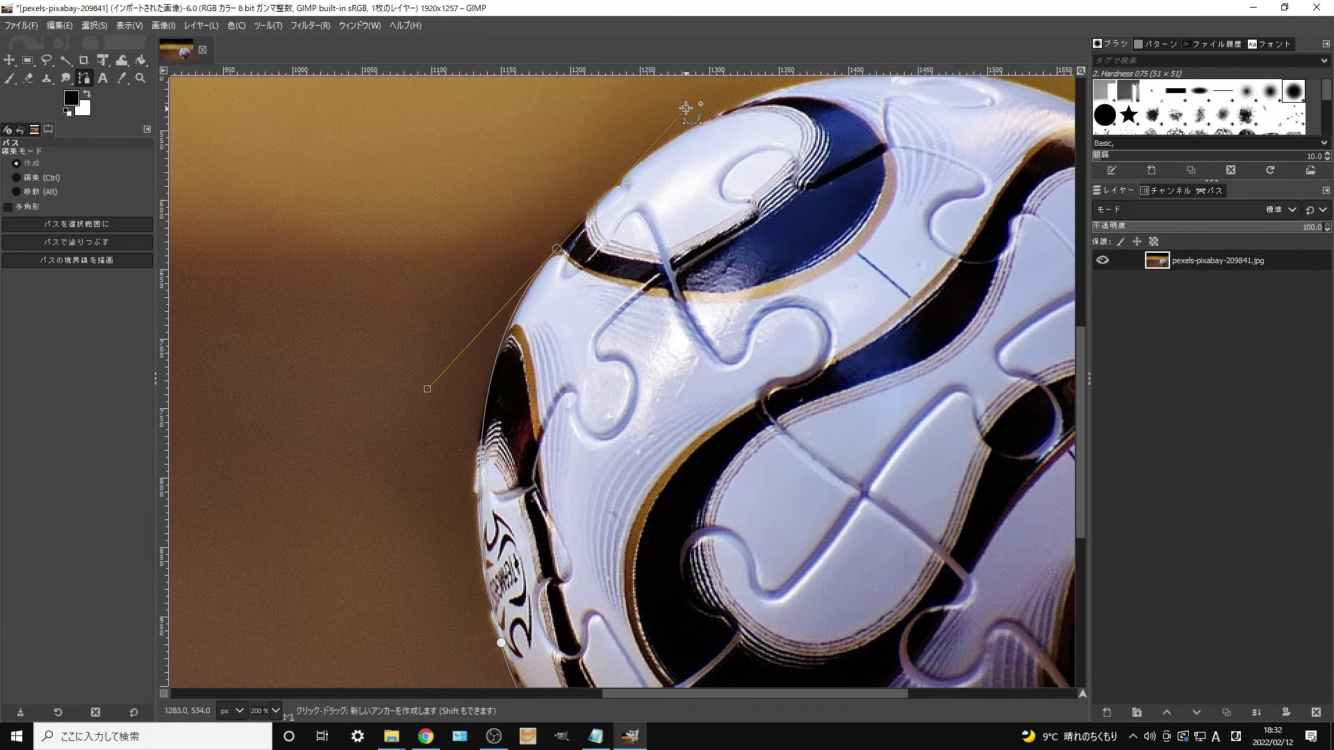
pyautogui.scroll(5, 693, 76)
pyautogui.hscroll(5, 694, 76)
pyautogui.moveTo(690, 234); pyautogui.dragTo(904, 224)
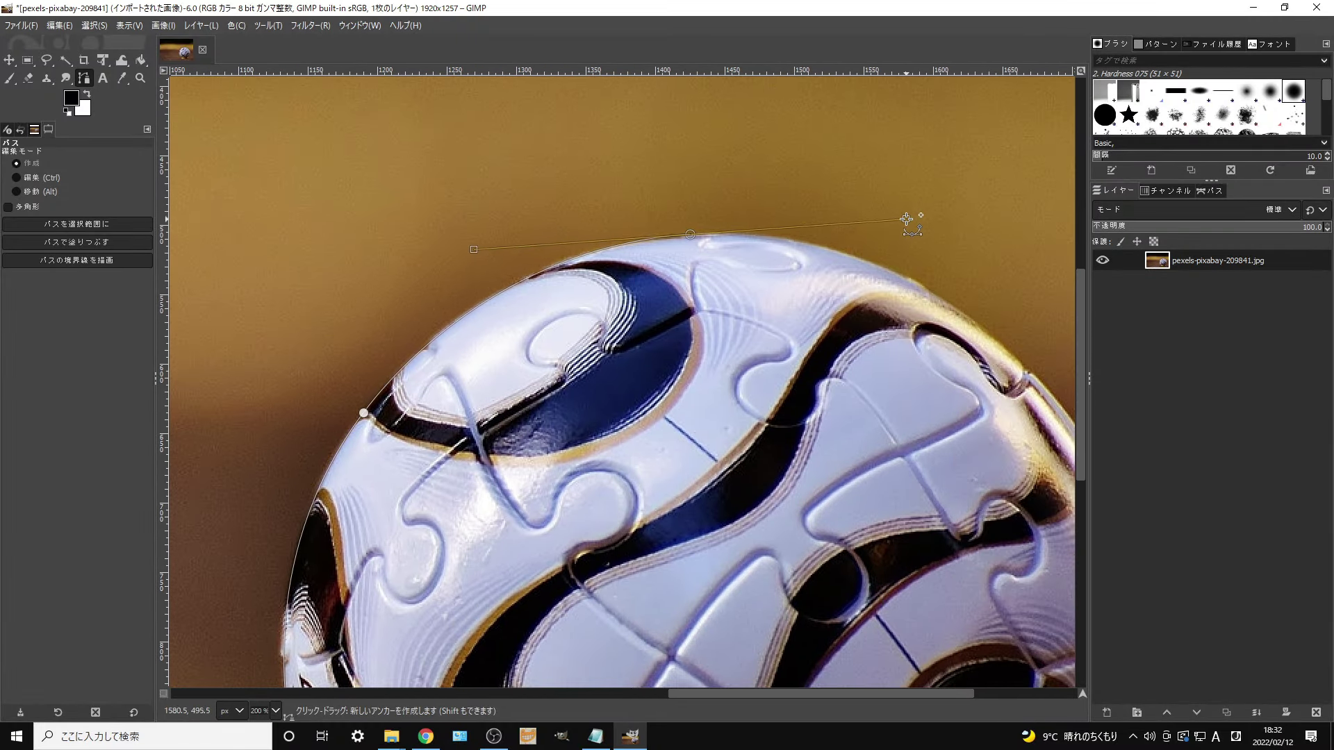
pyautogui.hscroll(5, 873, 516)
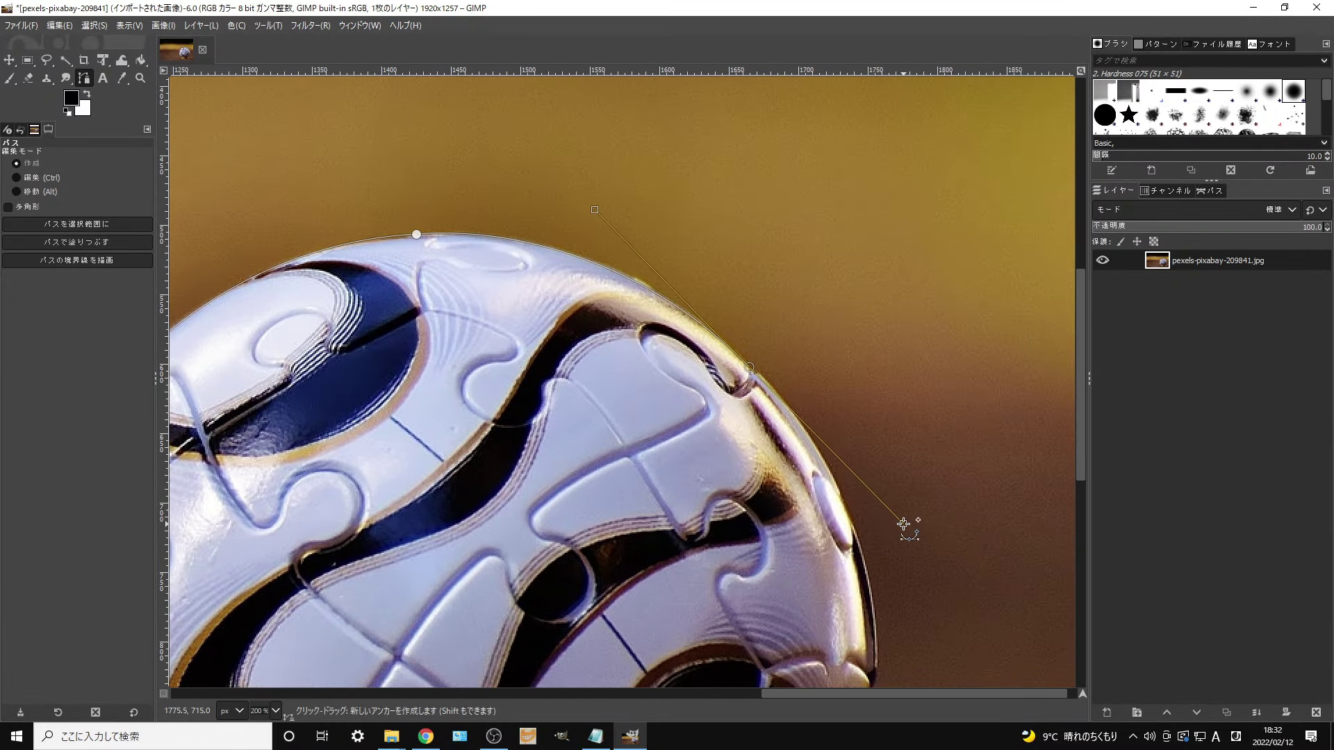
pyautogui.scroll(-3, 891, 396)
pyautogui.moveTo(879, 344); pyautogui.dragTo(897, 539)
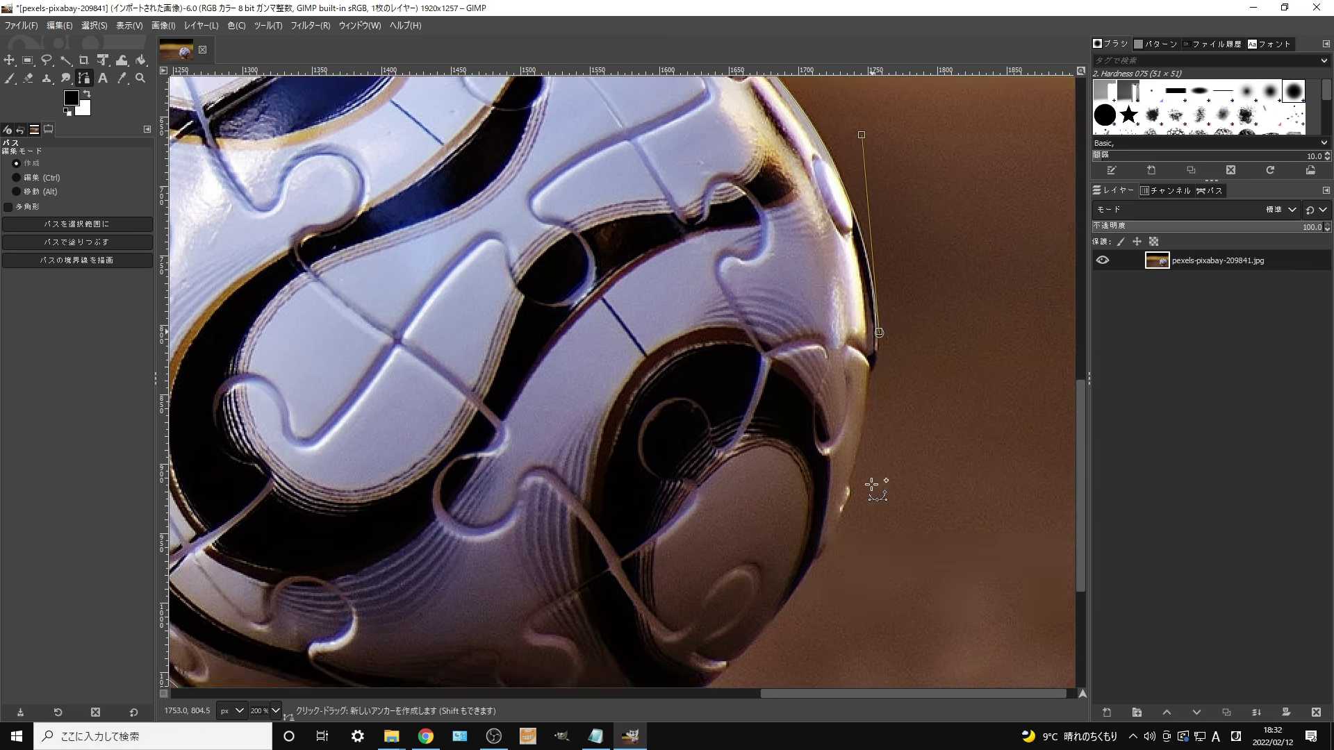
pyautogui.scroll(-3, 872, 485)
pyautogui.moveTo(822, 403); pyautogui.dragTo(773, 501)
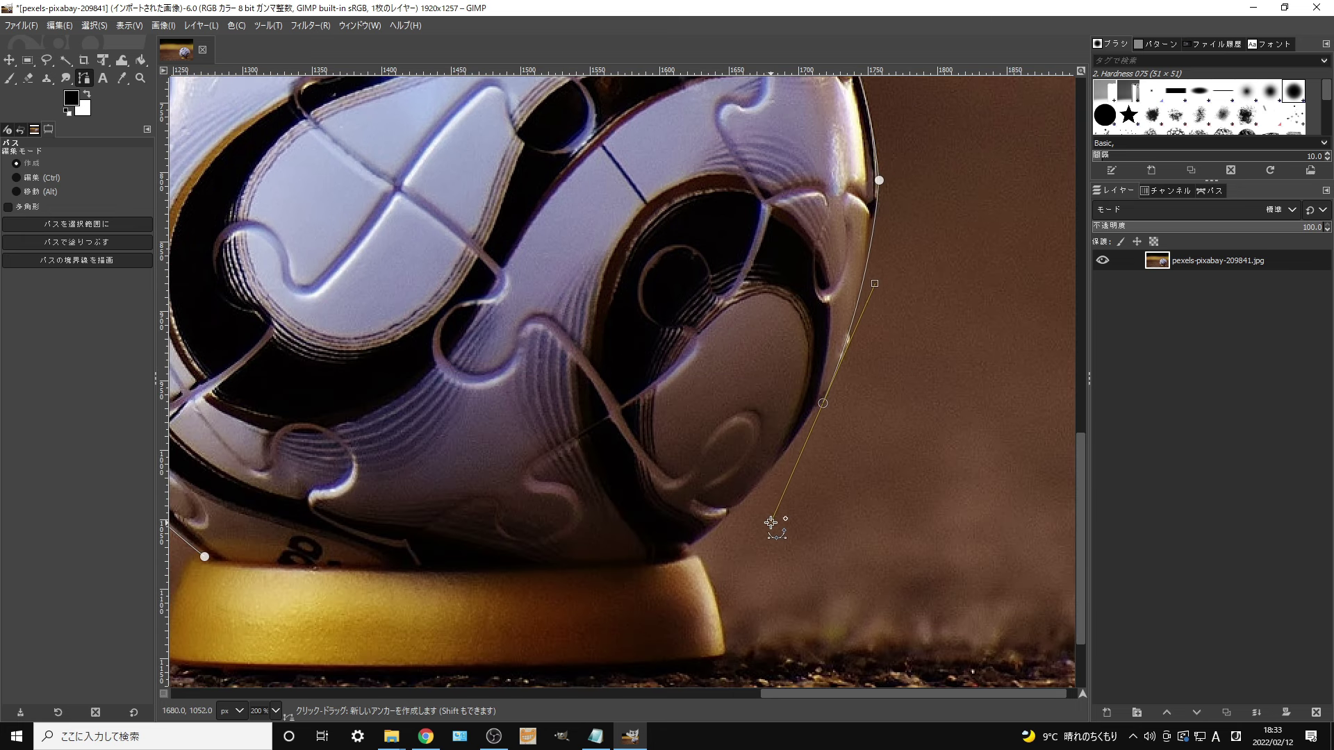
pyautogui.scroll(-3, 773, 501)
pyautogui.moveTo(690, 429); pyautogui.dragTo(633, 465)
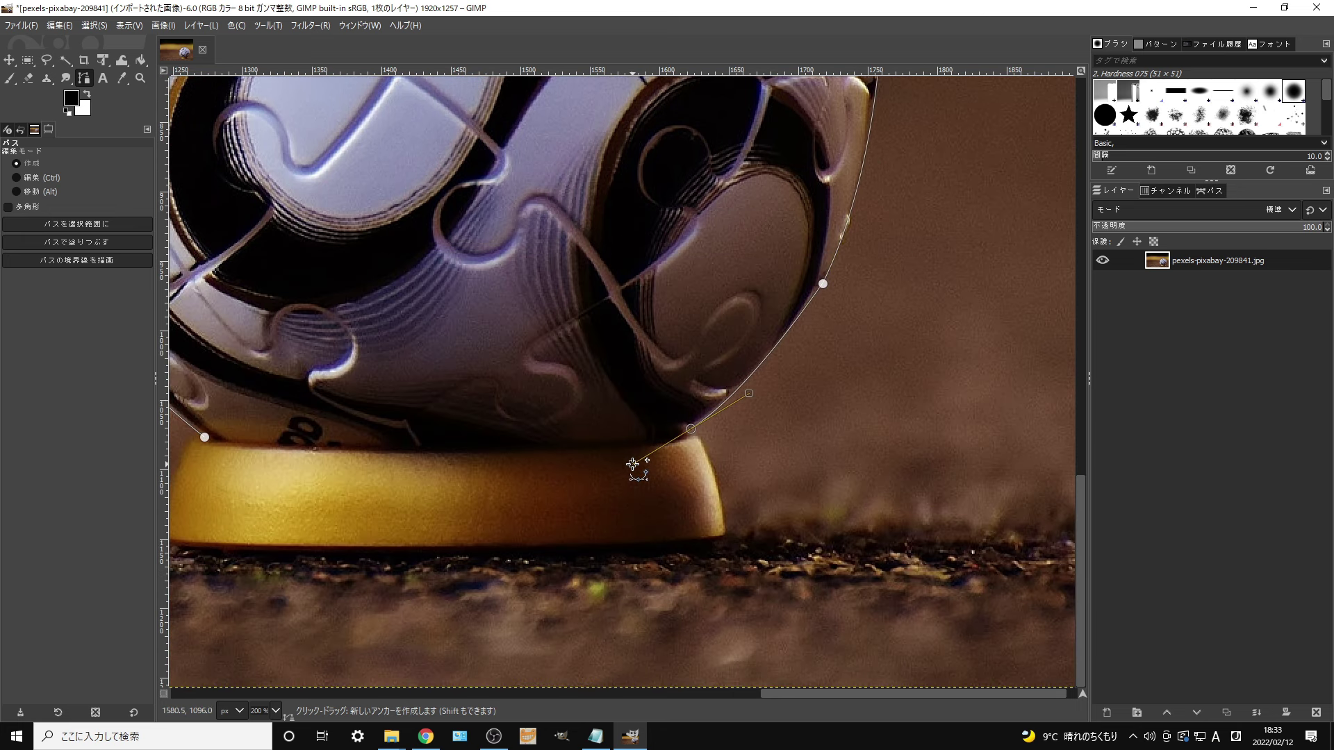
# Add anchors around the gold stand, close the path, and reshape its curves
pyautogui.moveTo(724, 533); pyautogui.dragTo(730, 611)
pyautogui.hscroll(-5, 730, 611)
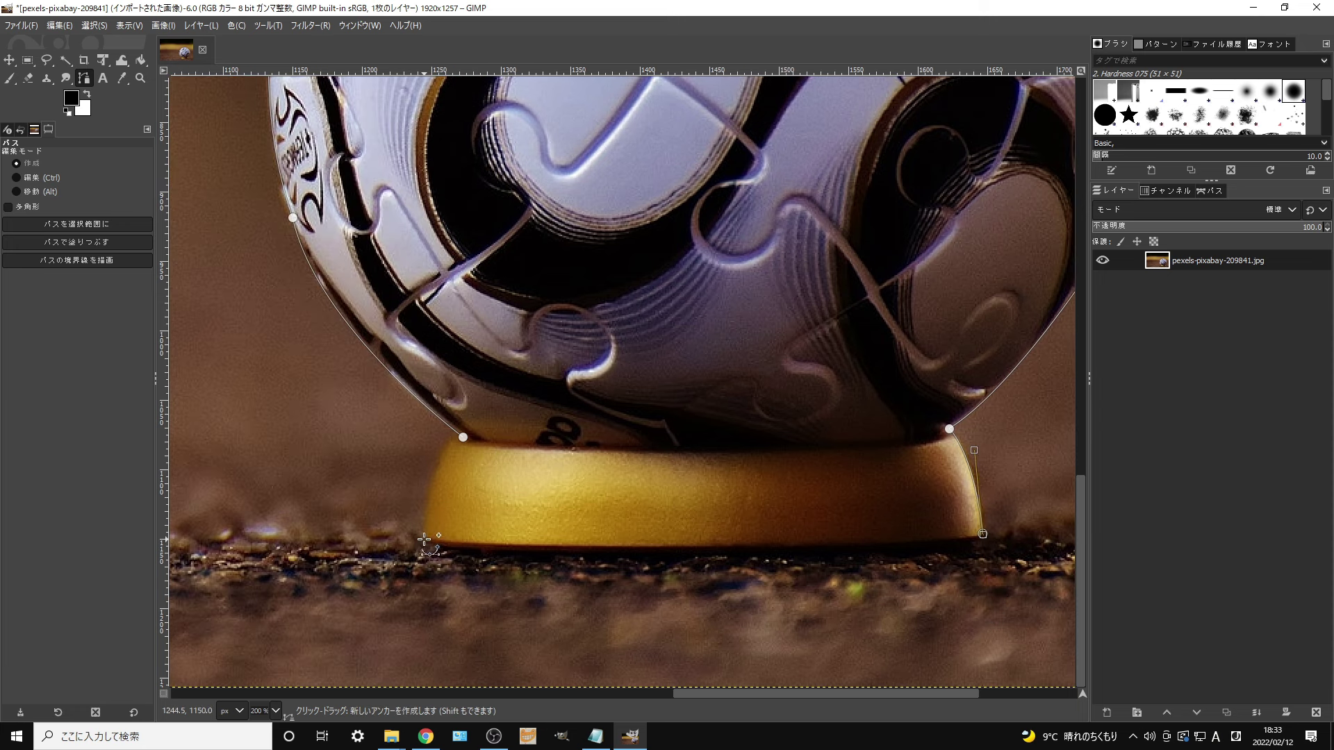
pyautogui.moveTo(424, 539); pyautogui.dragTo(196, 517)
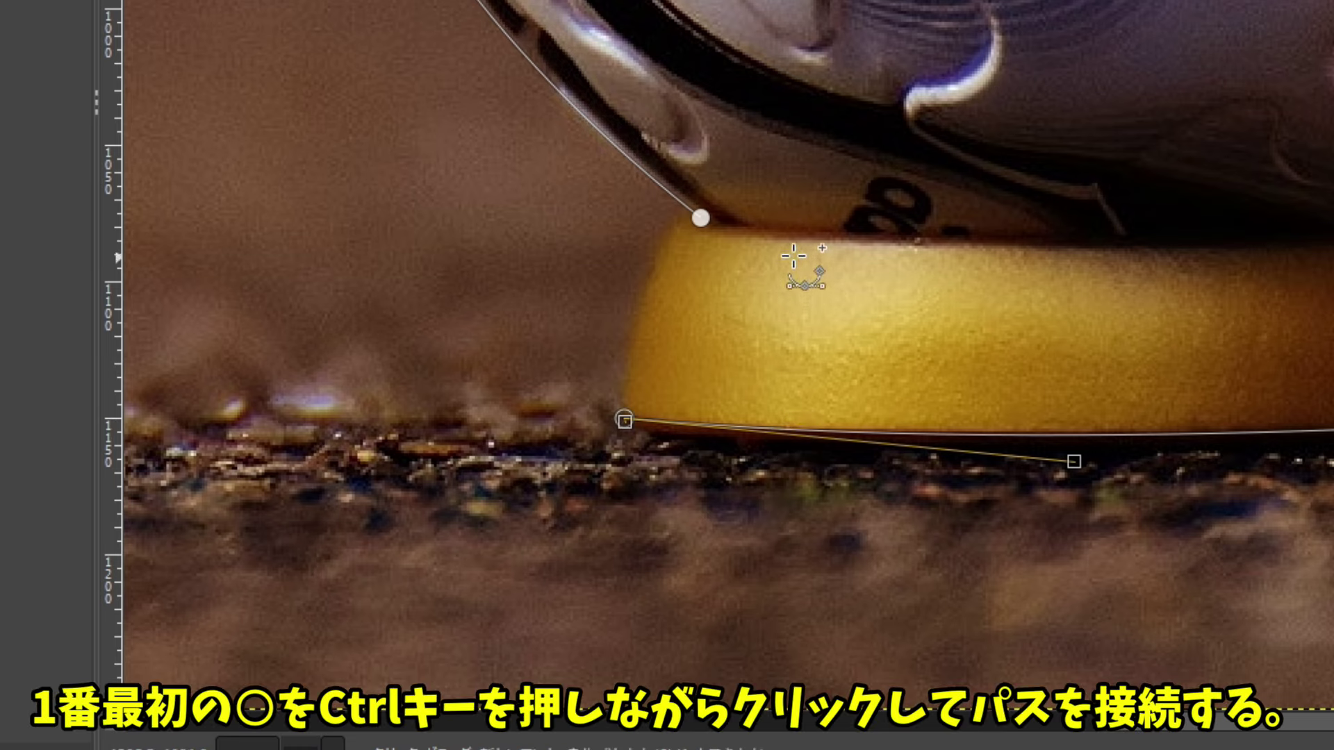
pyautogui.keyDown('ctrl'); pyautogui.click(702, 217); pyautogui.keyUp('ctrl')
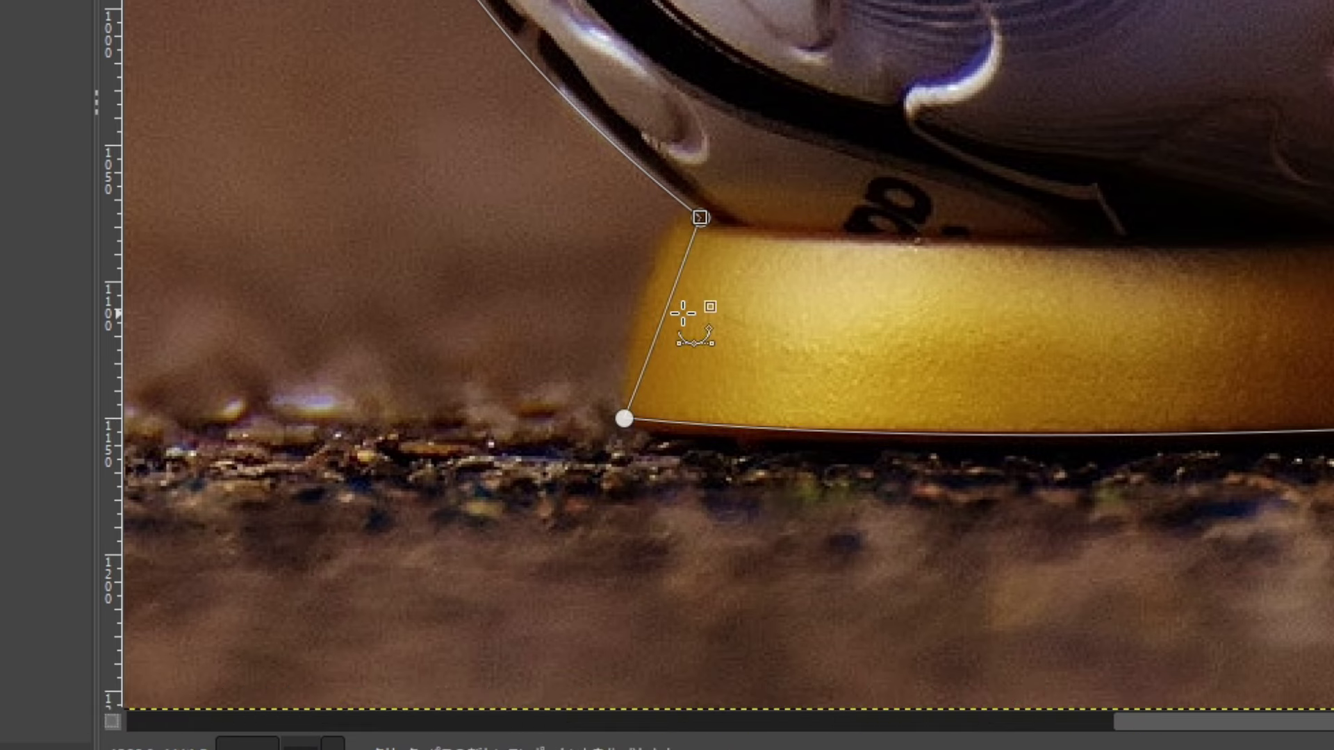
pyautogui.moveTo(683, 313); pyautogui.dragTo(650, 280)
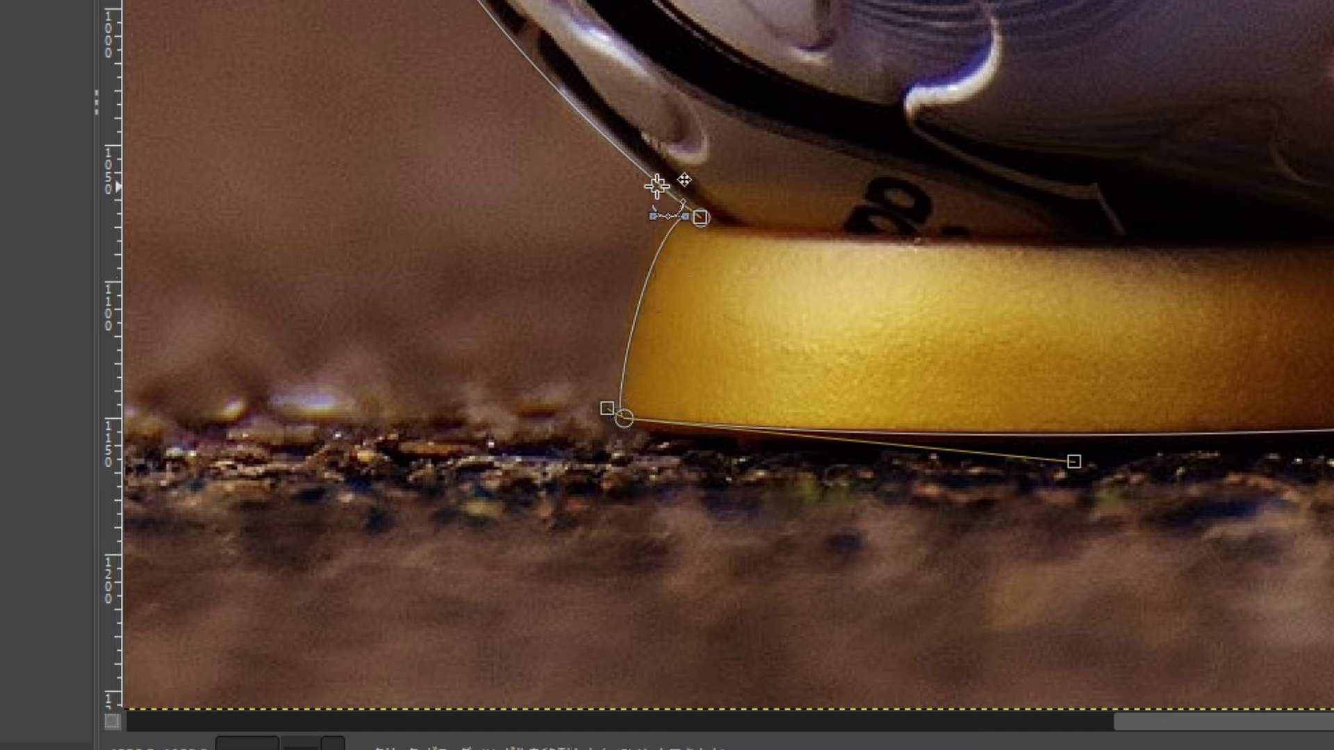
pyautogui.moveTo(658, 186); pyautogui.dragTo(650, 234)
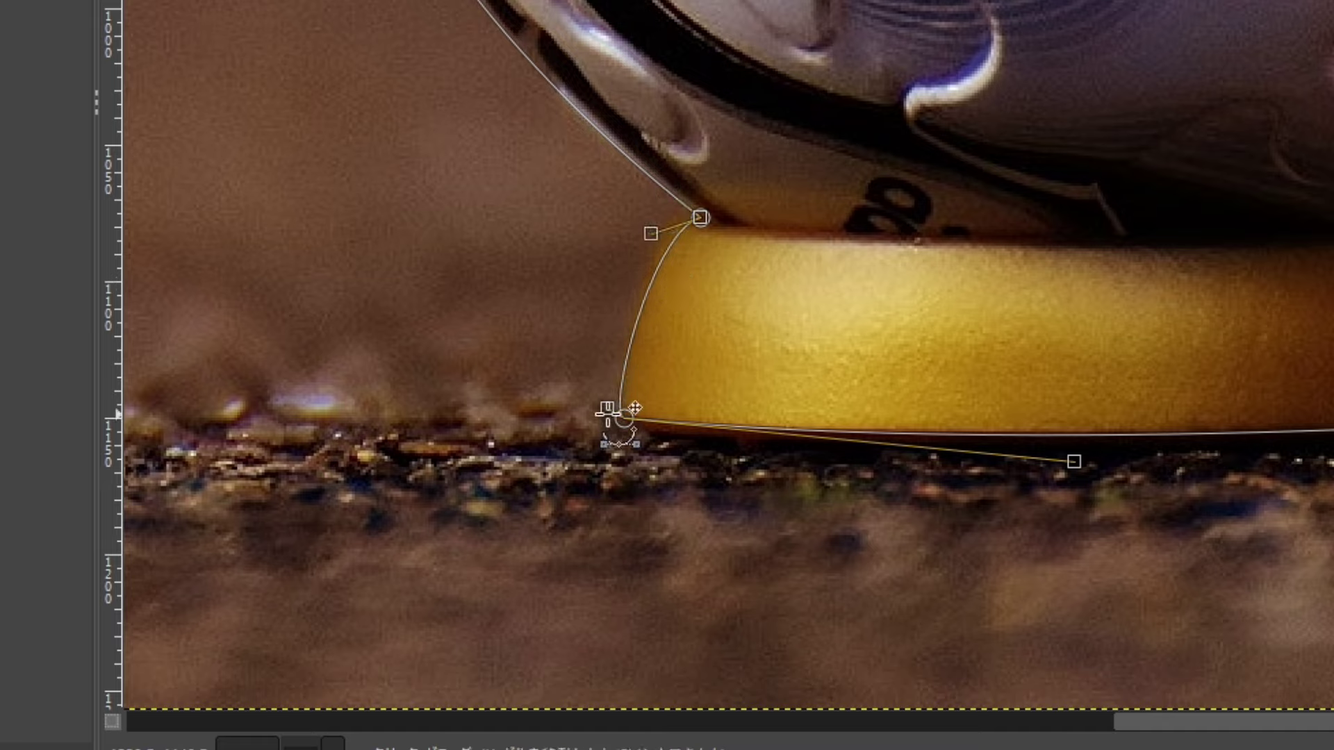
pyautogui.moveTo(614, 396); pyautogui.dragTo(619, 382)
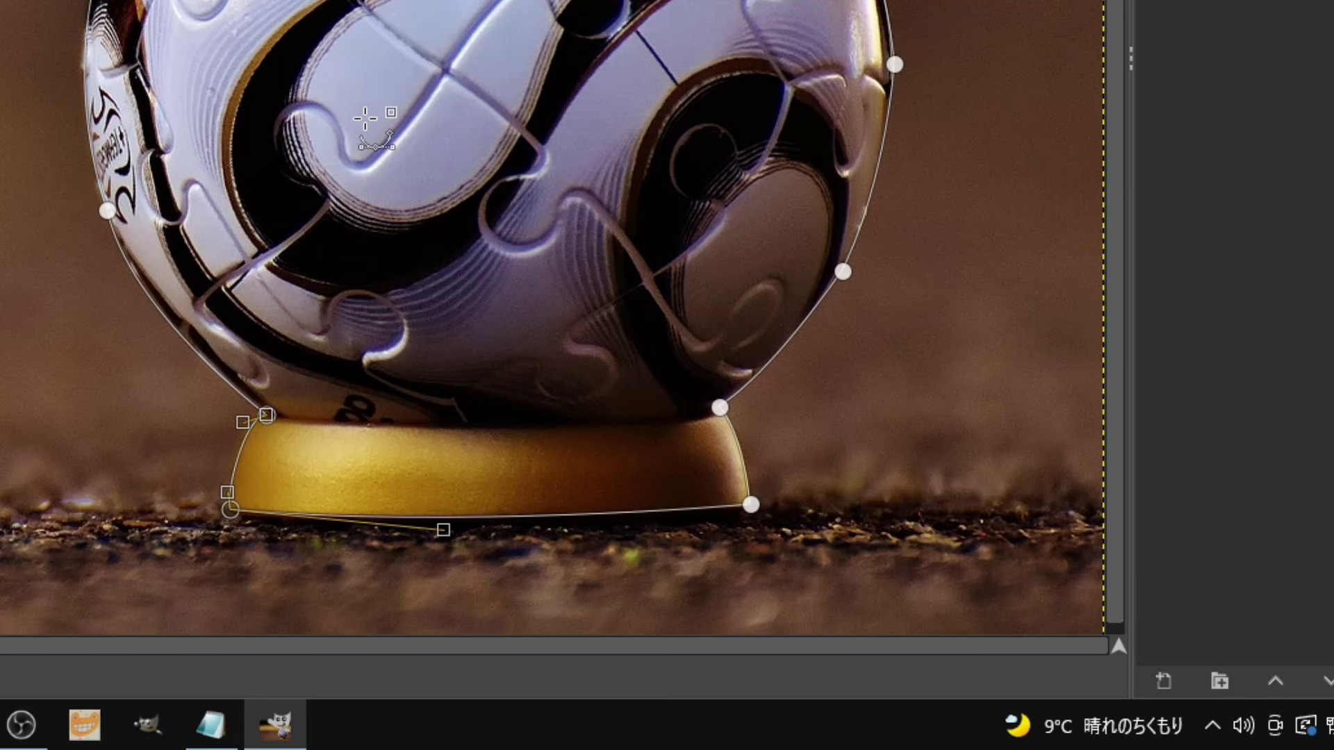
# Convert the ball-and-stand path to a selection and invert it onto the background
pyautogui.rightClick(678, 411)
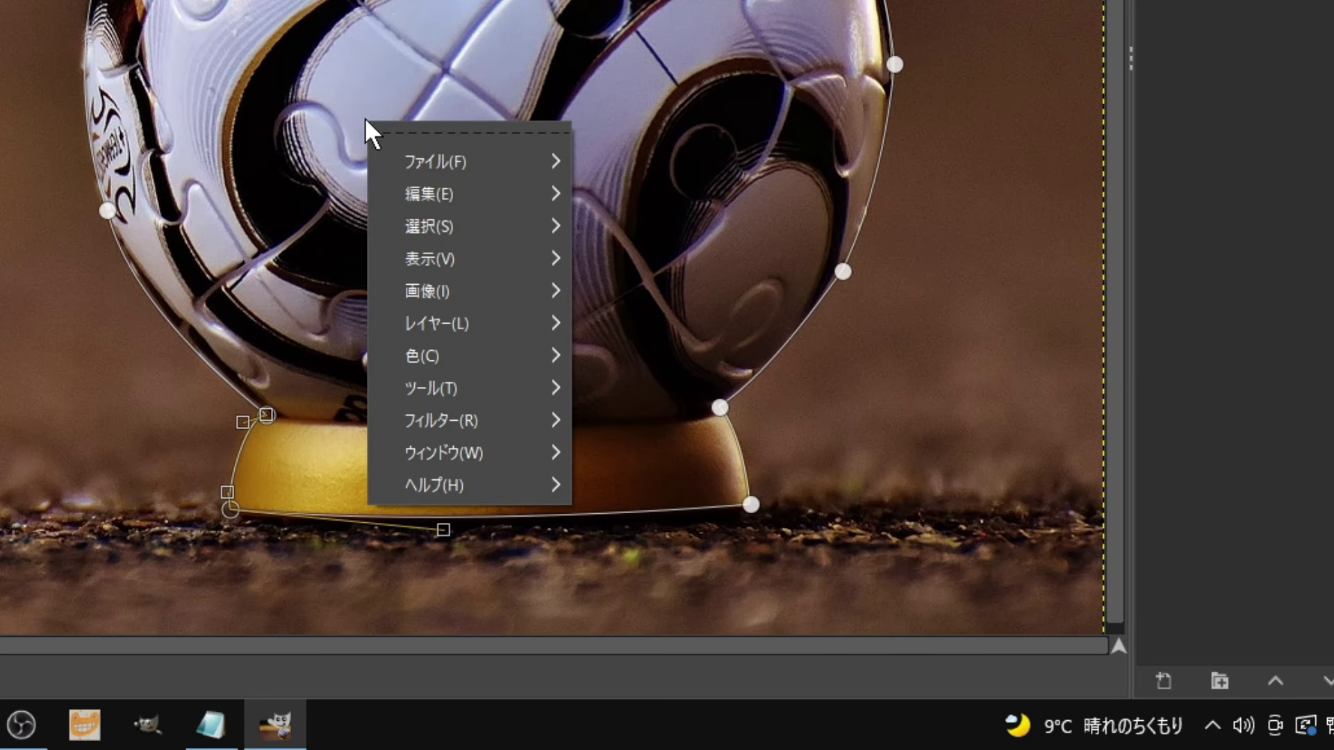
pyautogui.moveTo(429, 227)
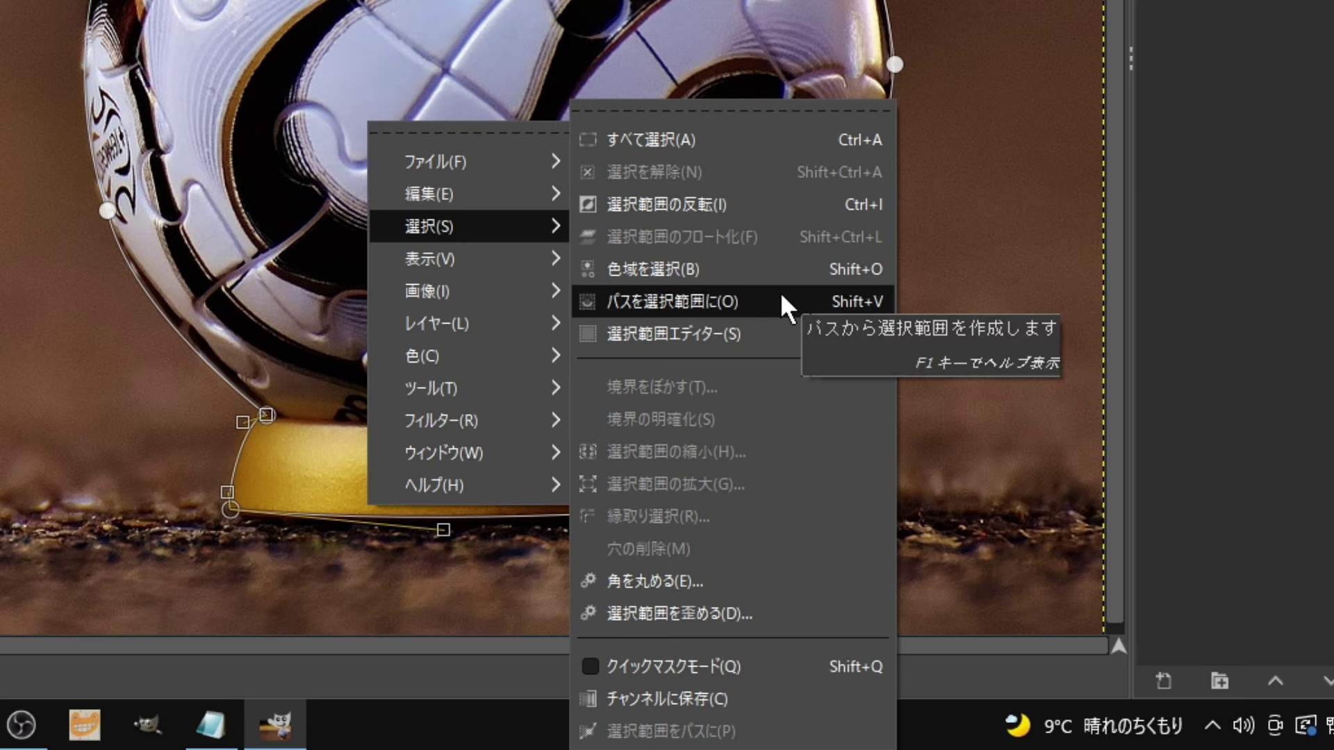
pyautogui.click(781, 299)
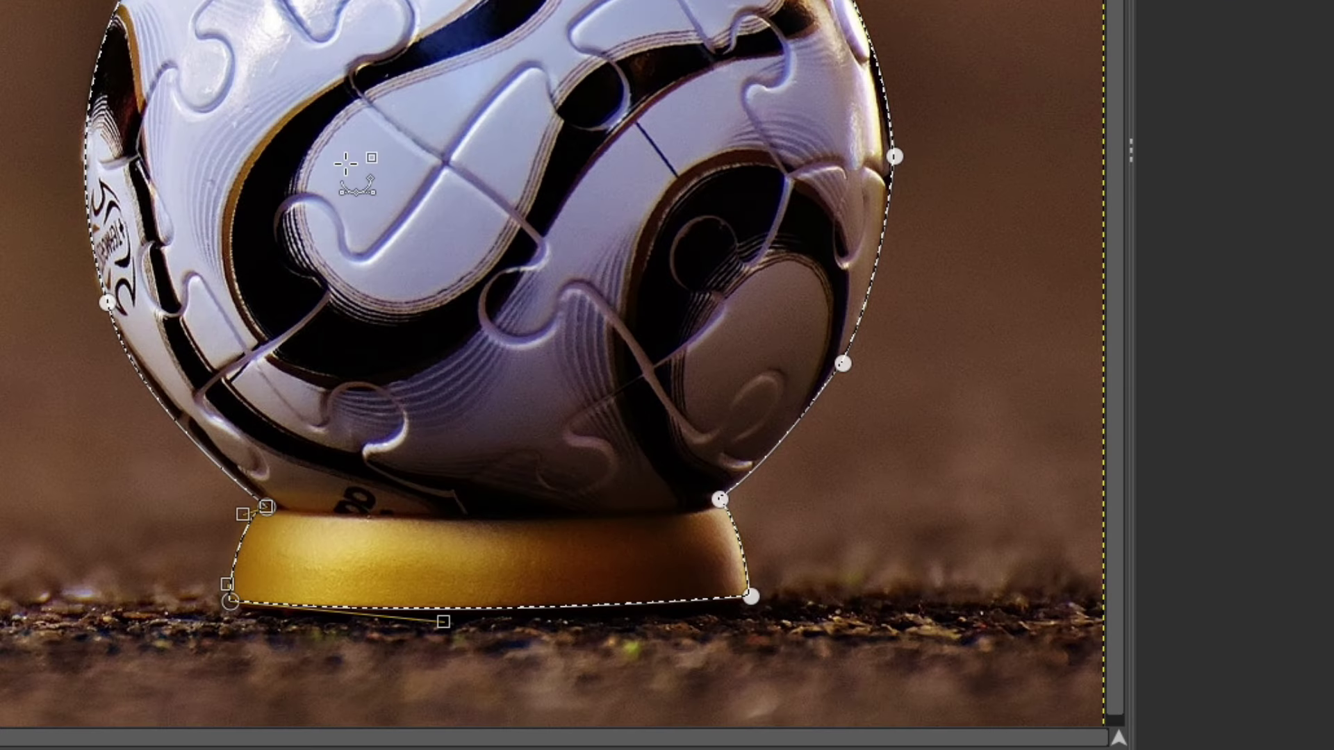
pyautogui.rightClick(346, 166)
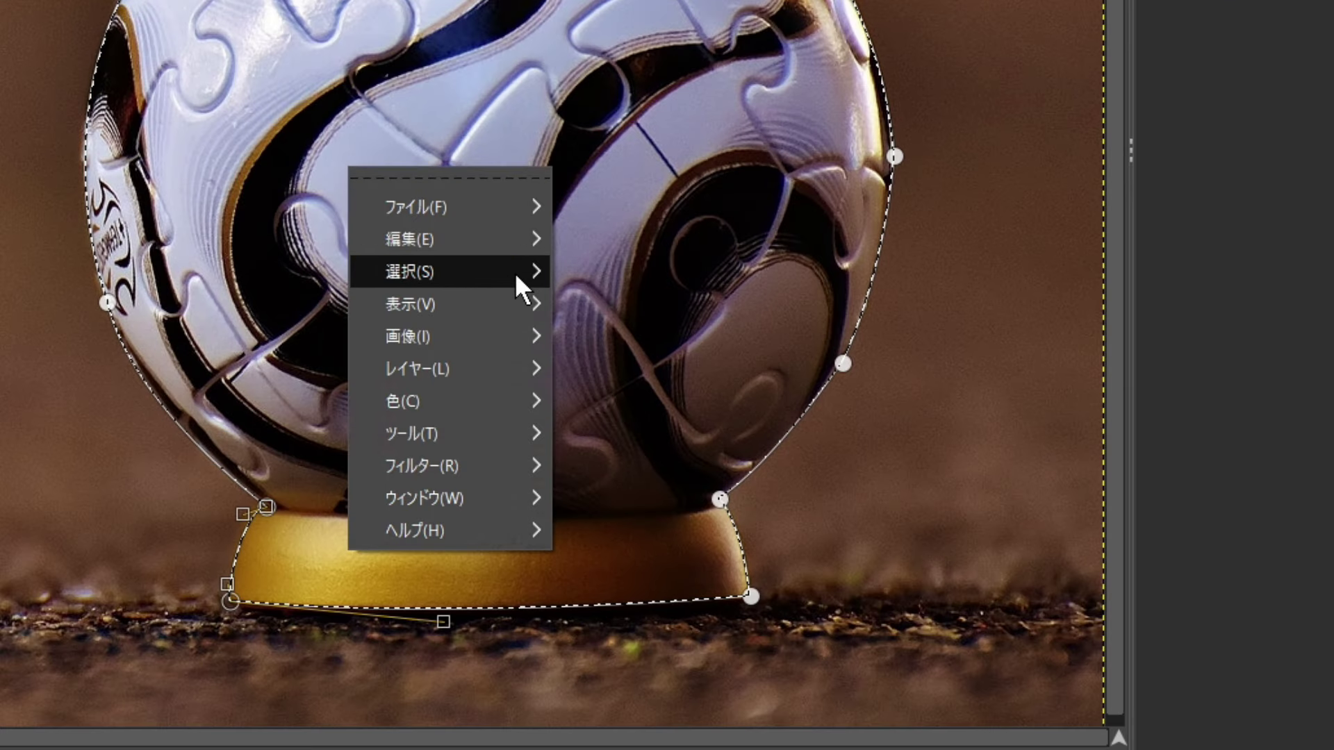
pyautogui.moveTo(449, 271)
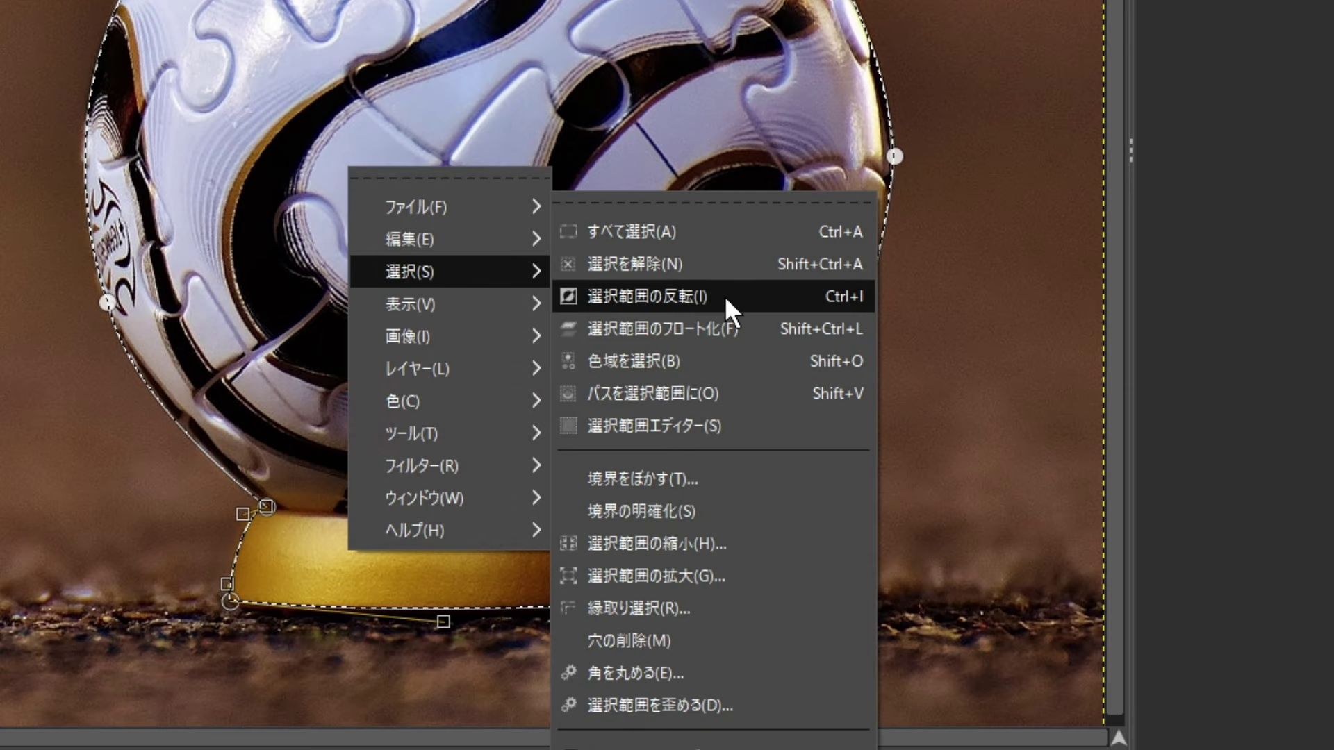
pyautogui.click(724, 296)
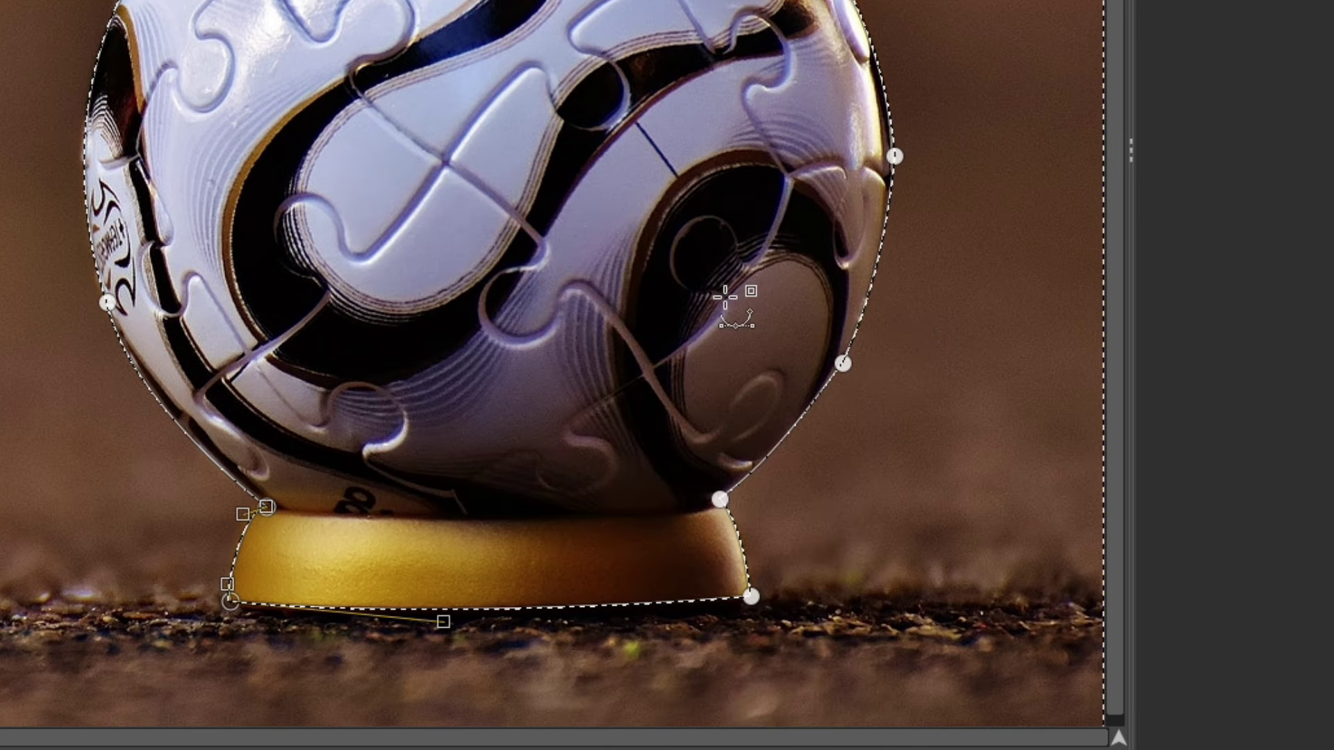
pyautogui.rightClick(364, 131)
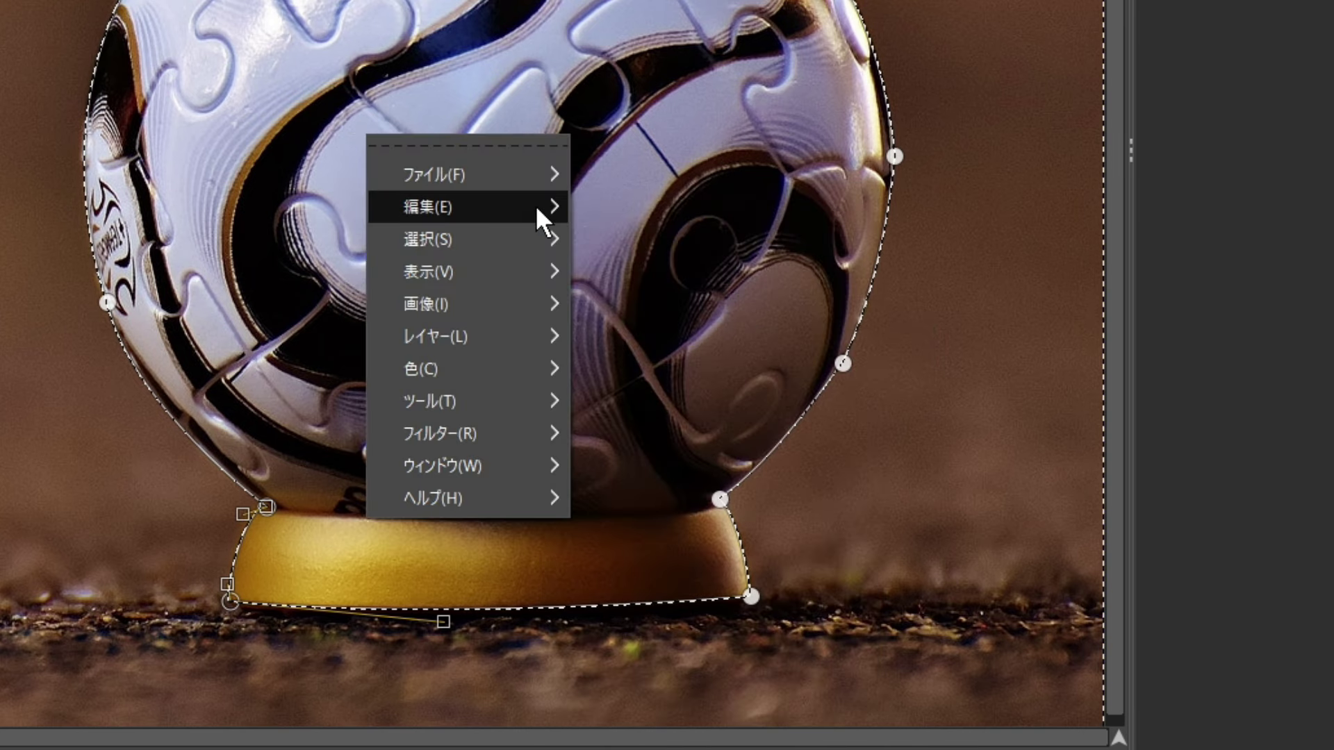
pyautogui.moveTo(467, 207)
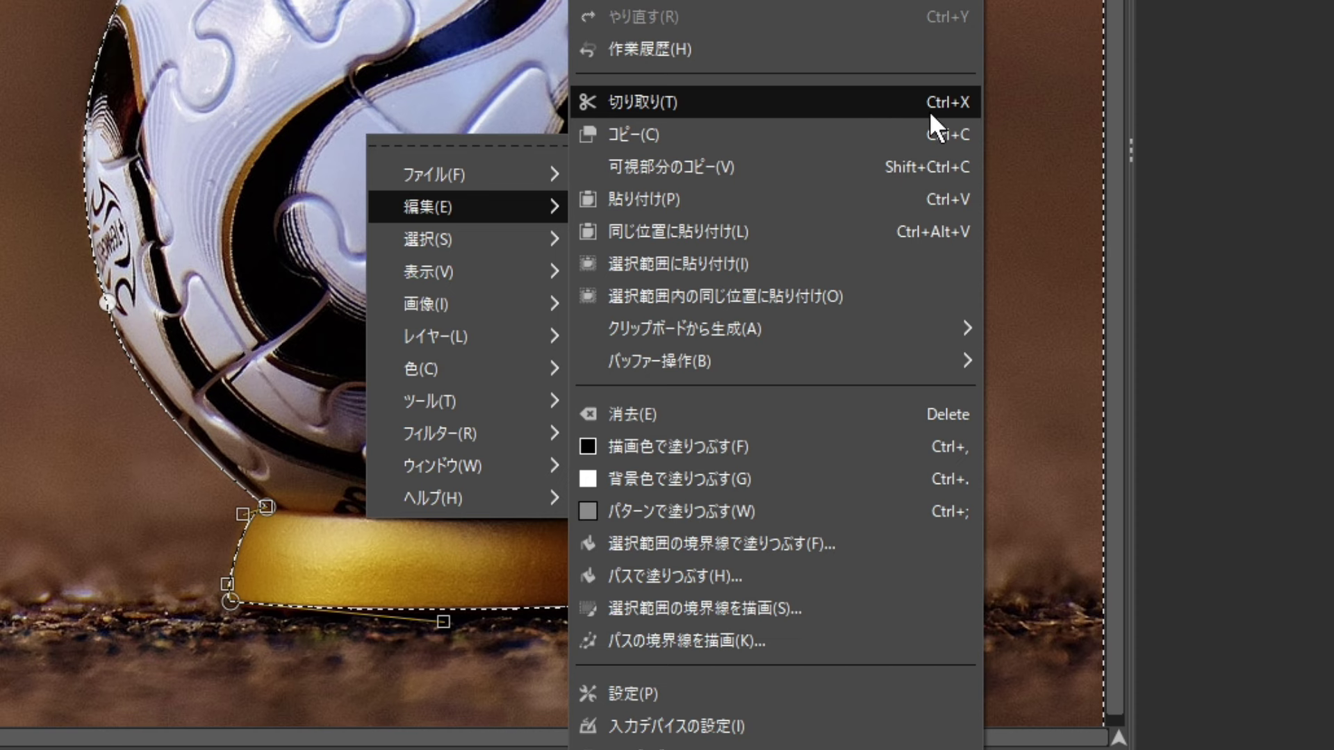
# Cut away the ball's background and delete the unnamed outline path
pyautogui.click(948, 104)
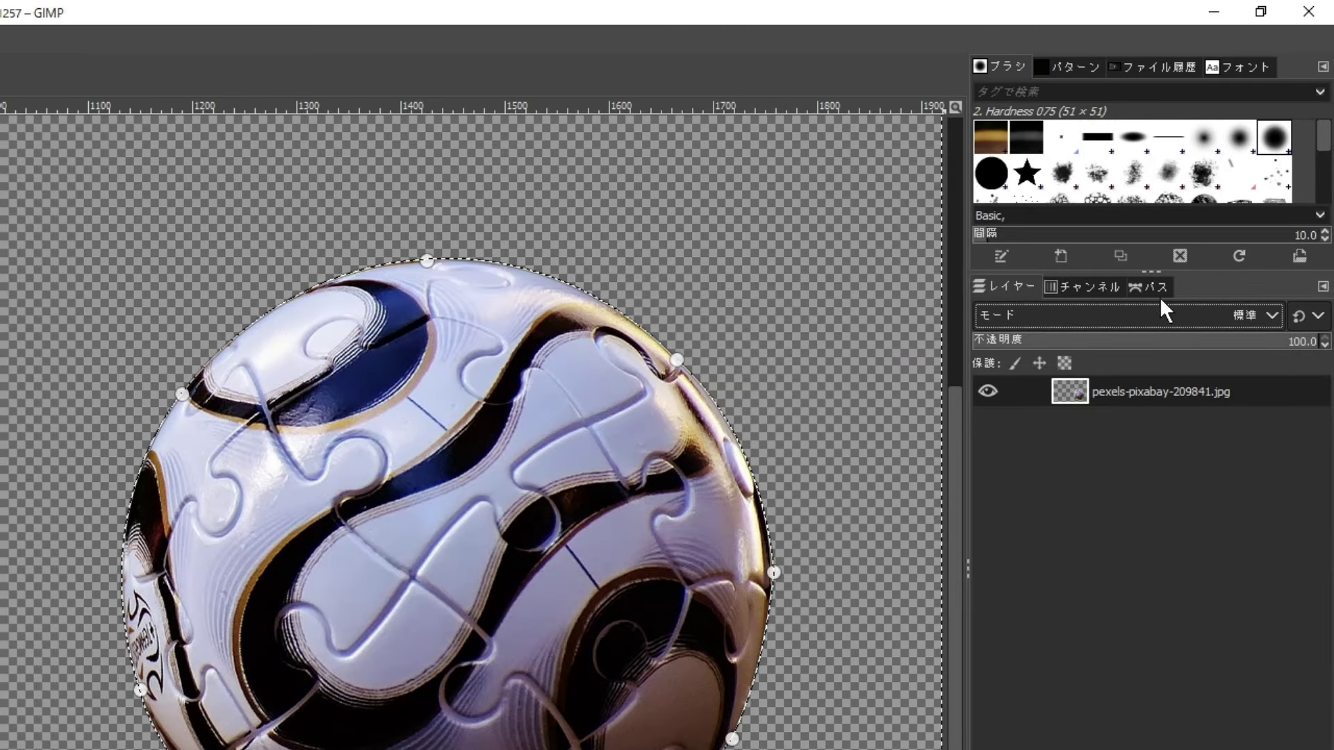
pyautogui.click(1160, 286)
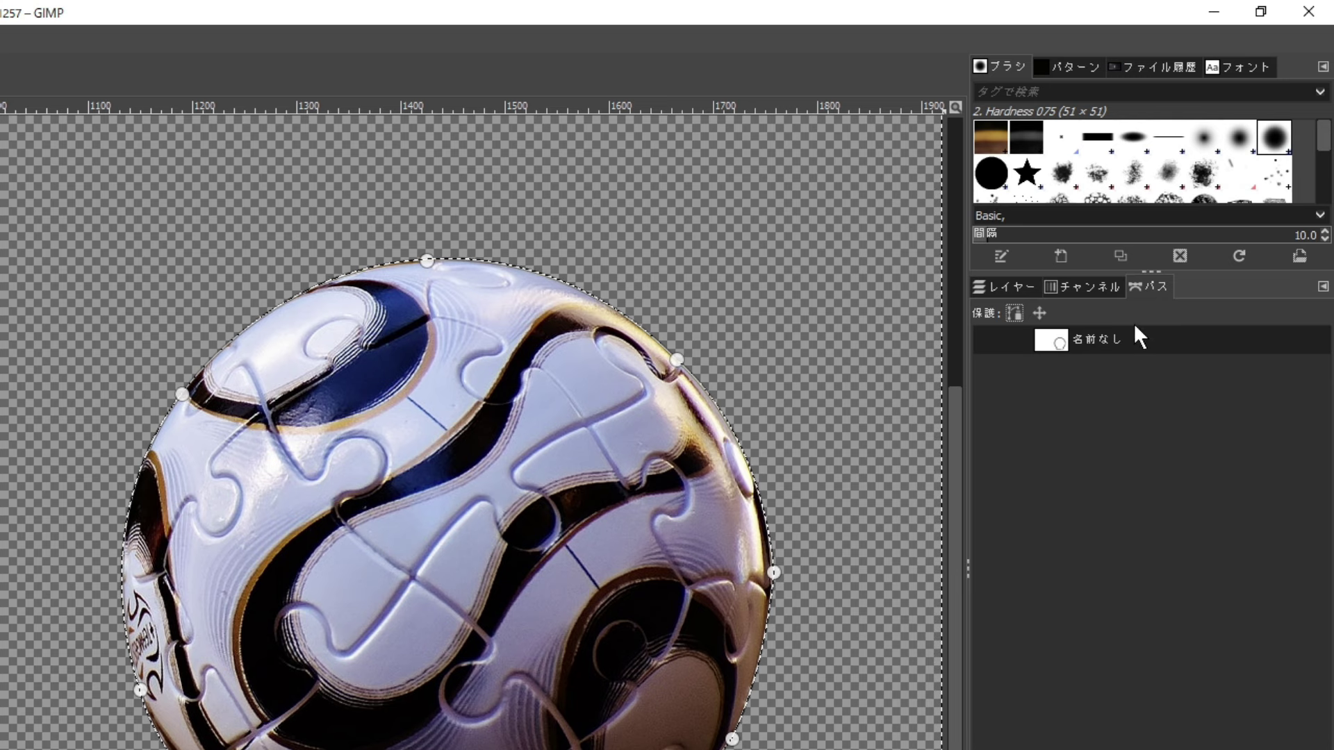
pyautogui.rightClick(1127, 349)
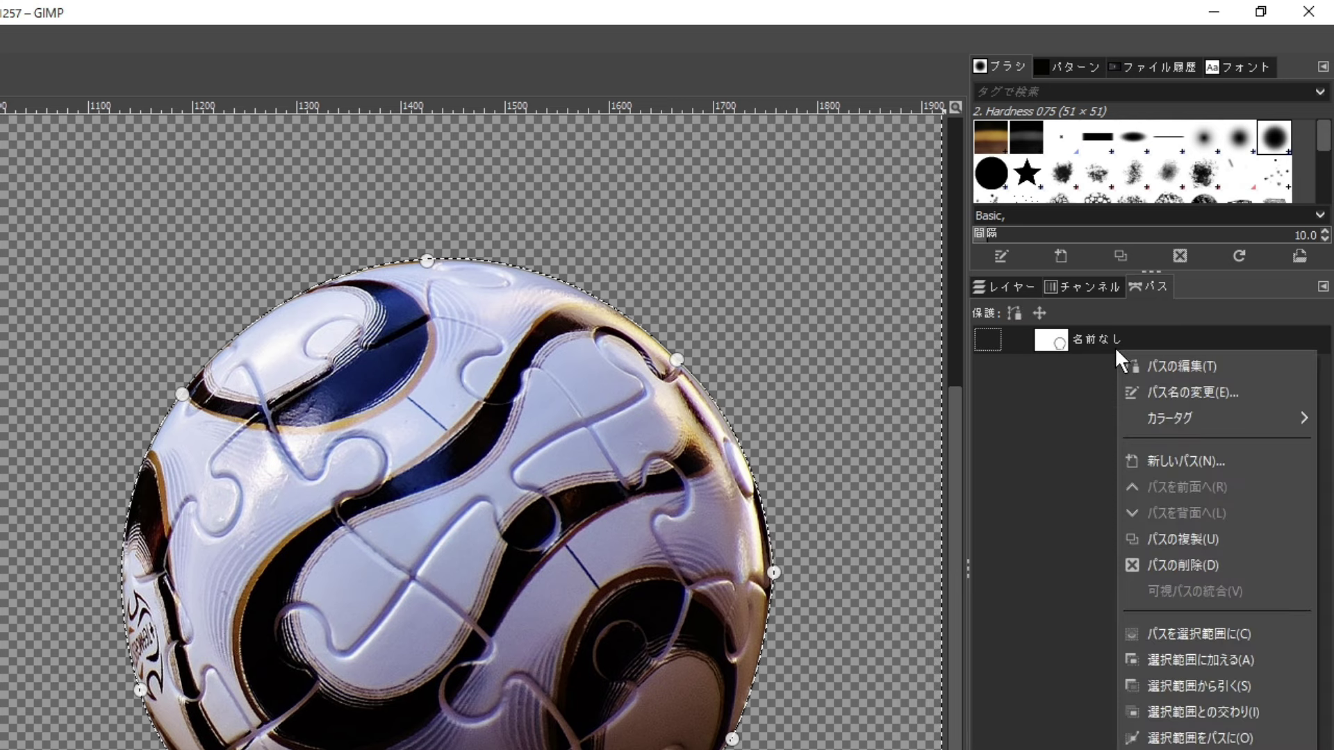
pyautogui.click(1261, 561)
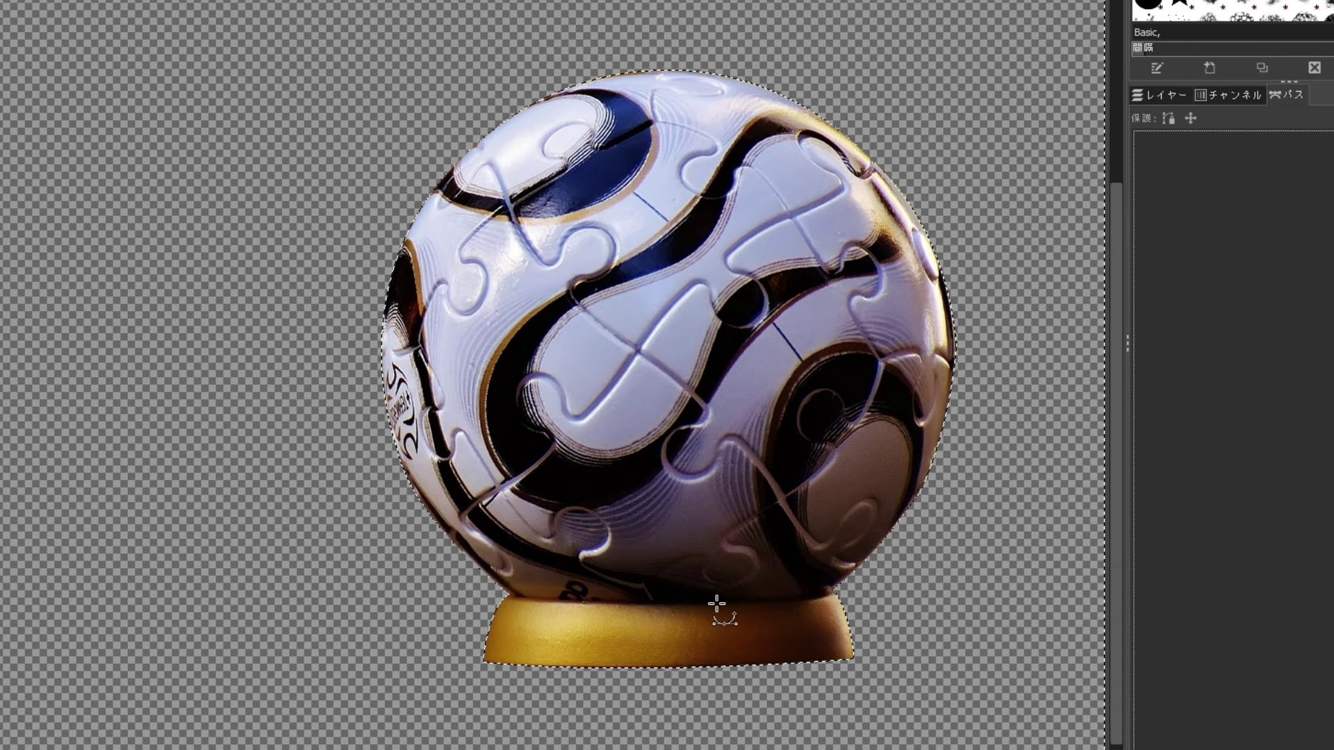
# Clear the selection around the cut-out ball
pyautogui.rightClick(516, 321)
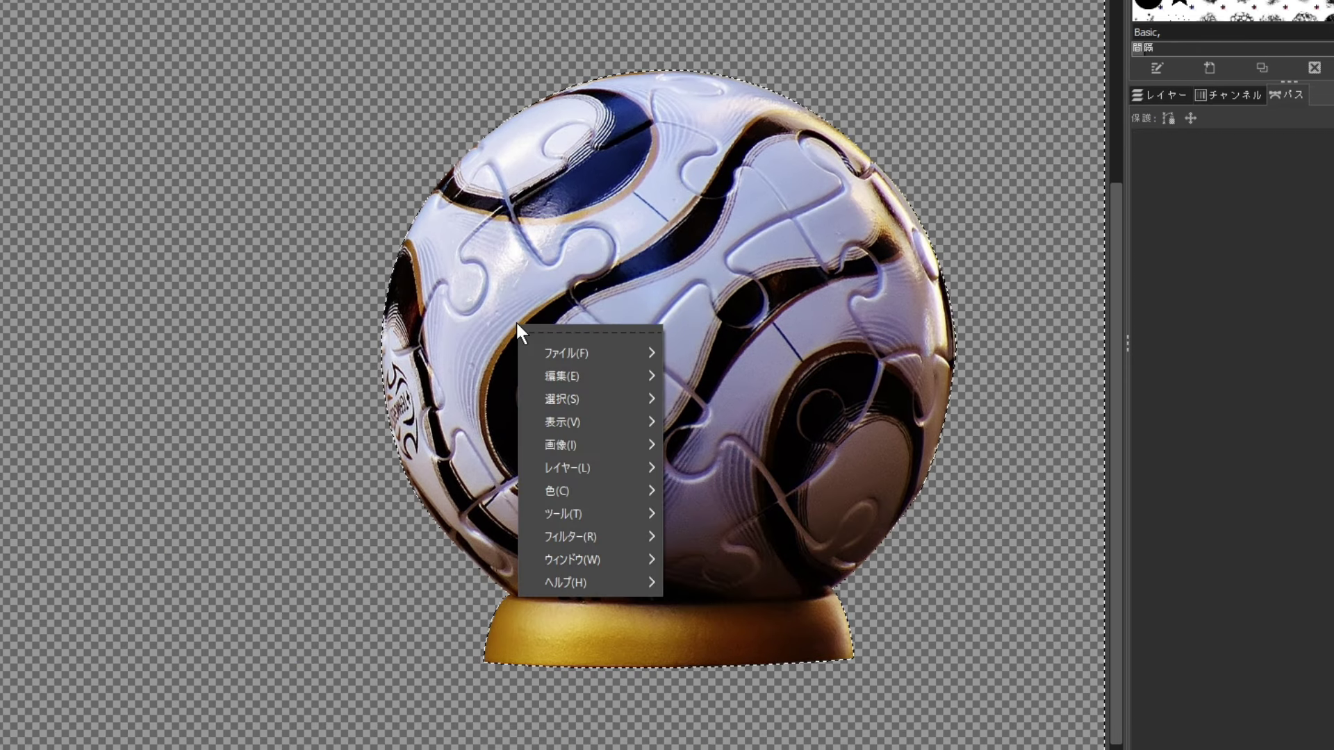
pyautogui.moveTo(563, 398)
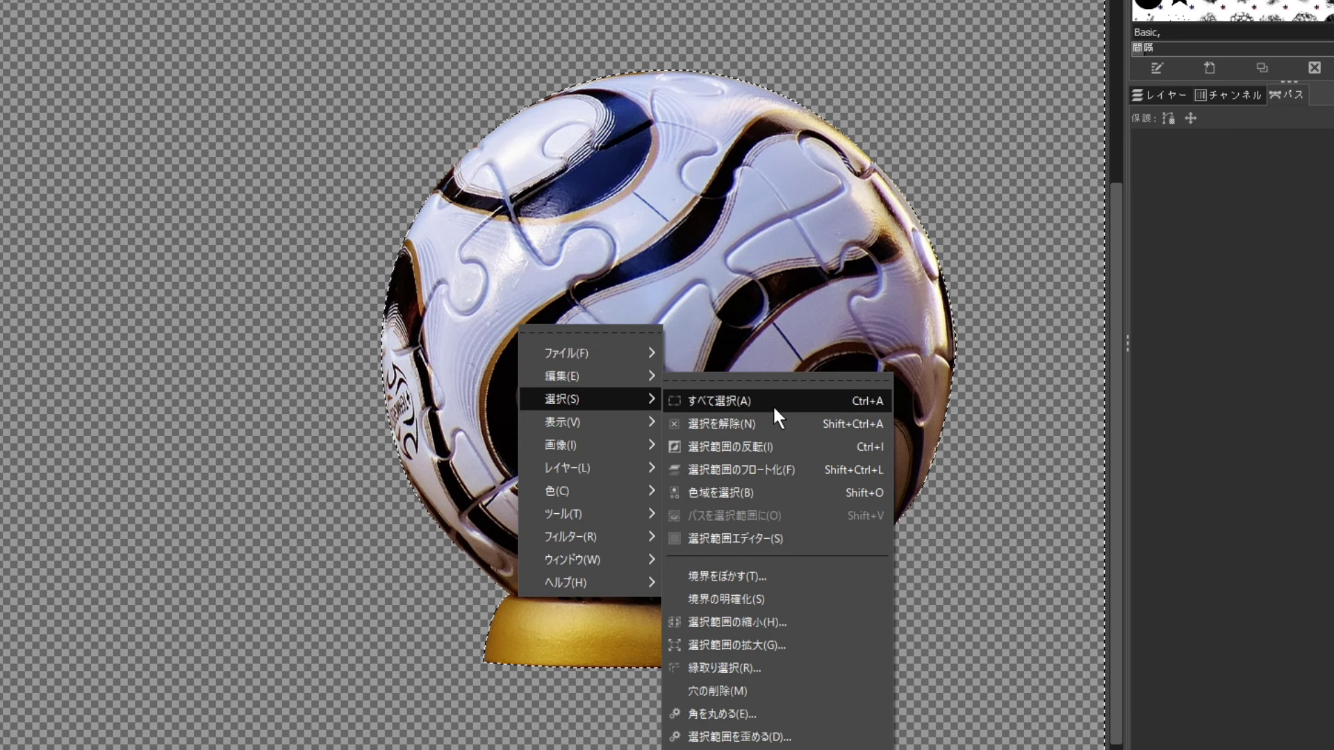
pyautogui.click(810, 423)
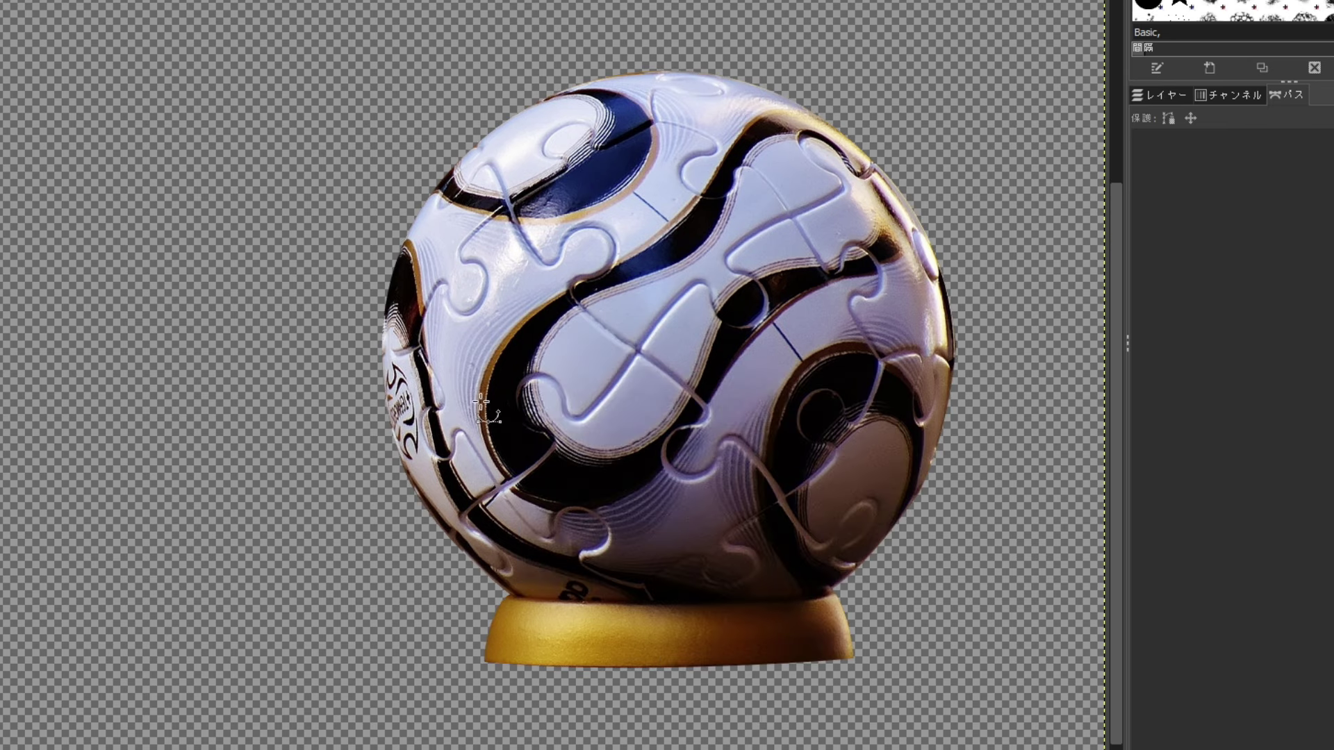
pyautogui.scroll(3, 392, 377)
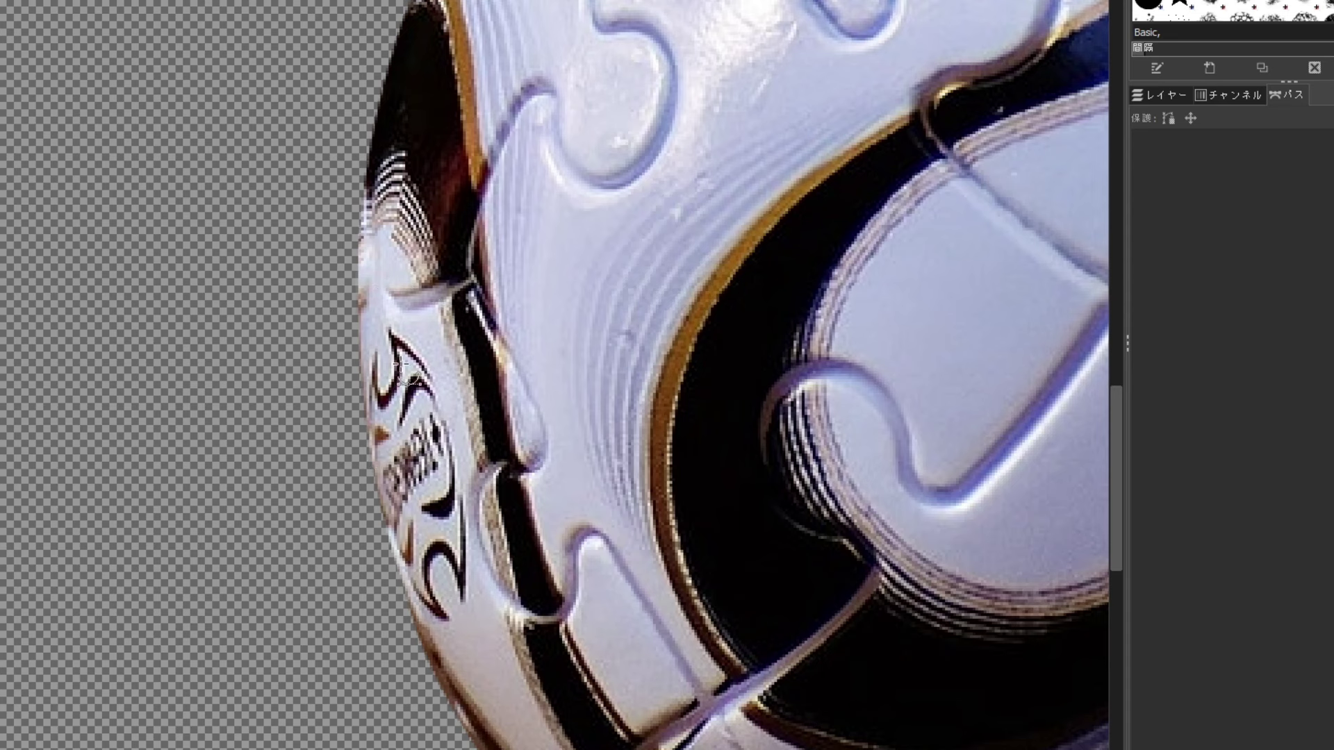
pyautogui.scroll(1, 430, 339)
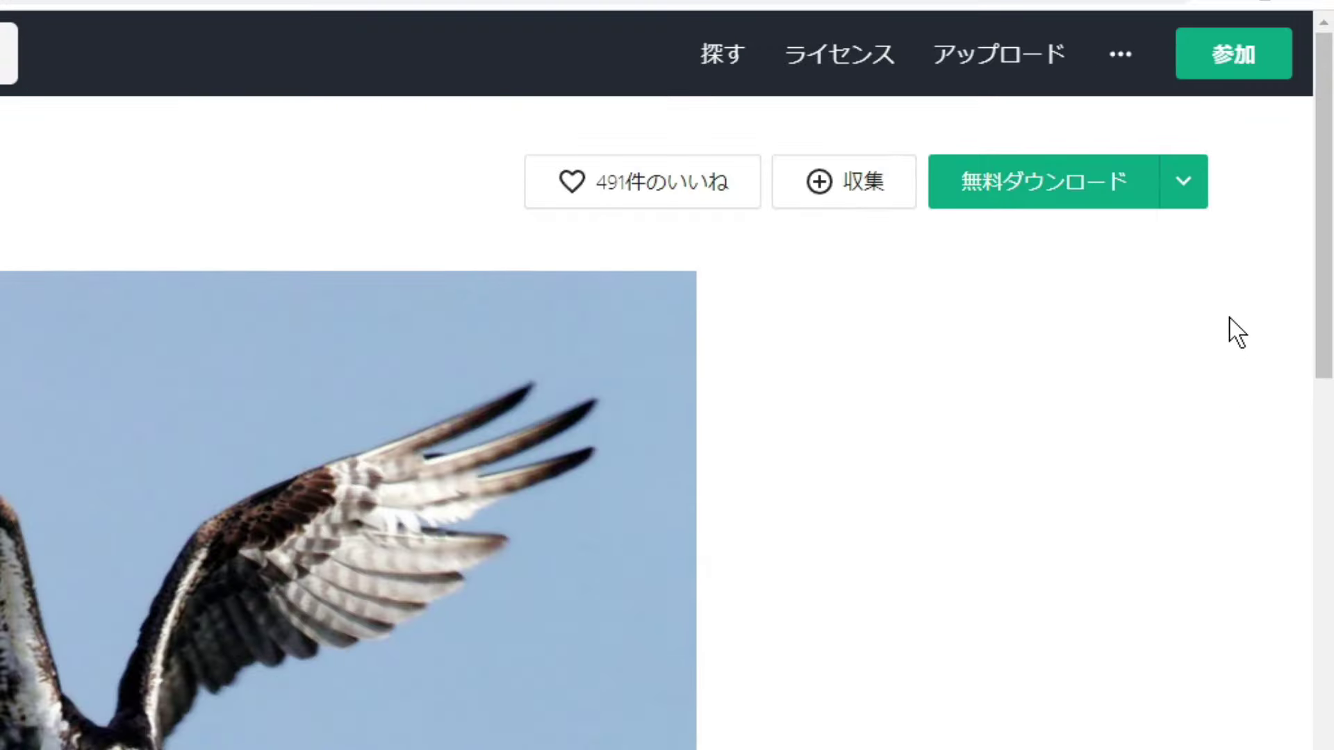
# Show the download size choices for the Pexels osprey photo
pyautogui.click(1184, 182)
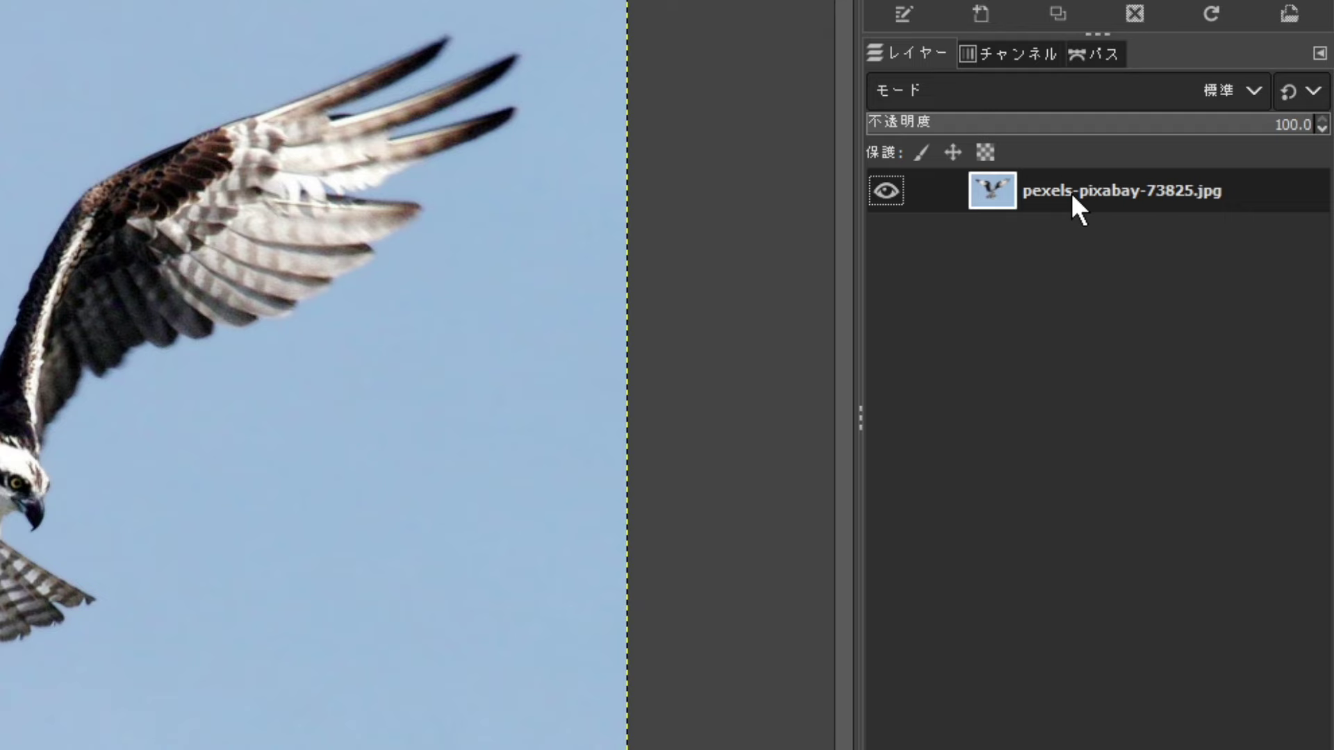
# Add an alpha channel to the osprey layer and choose the Foreground Select tool
pyautogui.rightClick(1072, 197)
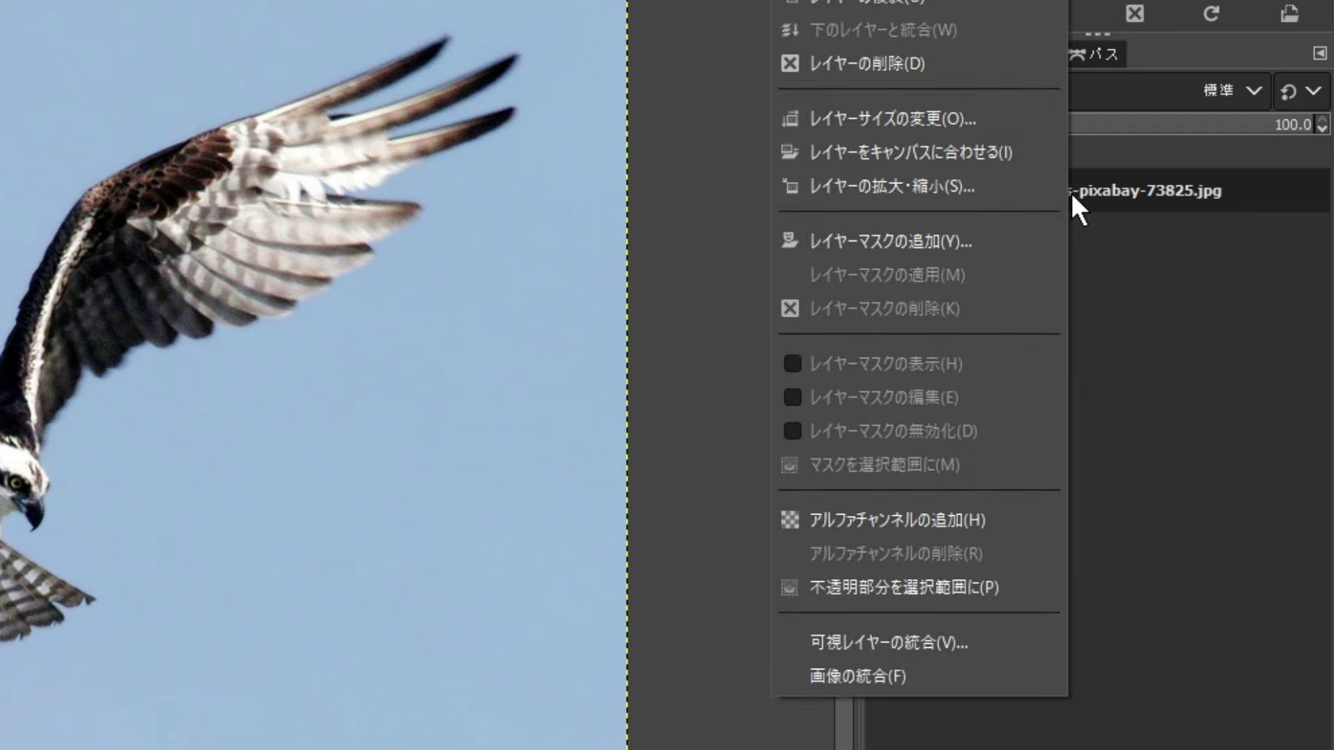
pyautogui.click(973, 520)
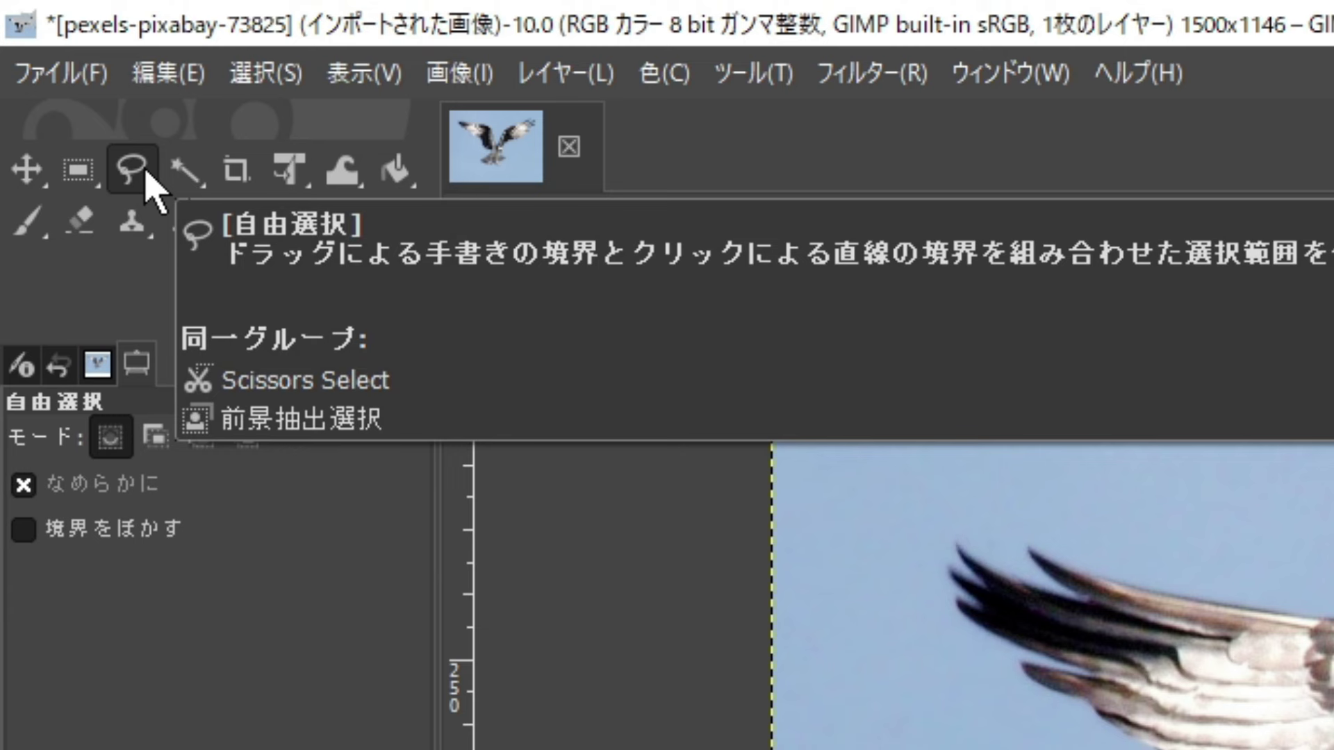
pyautogui.rightClick(148, 186)
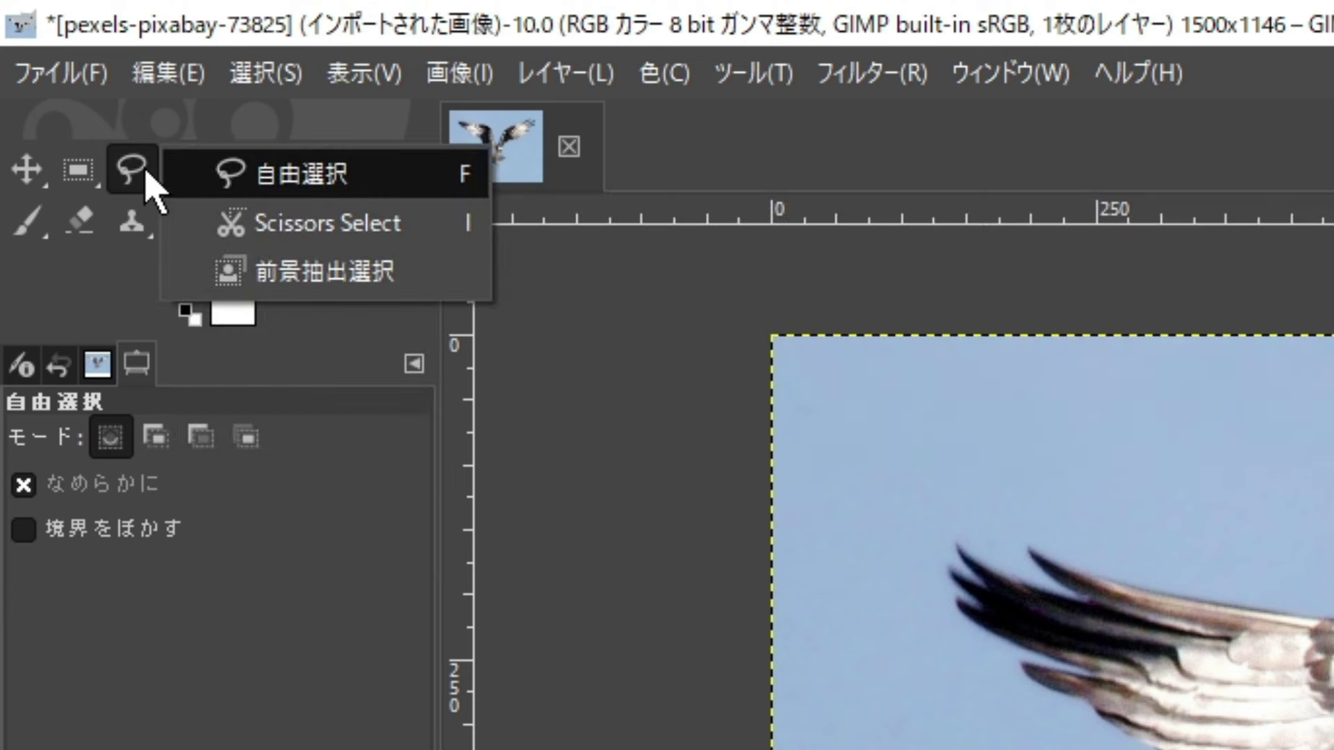
pyautogui.click(417, 285)
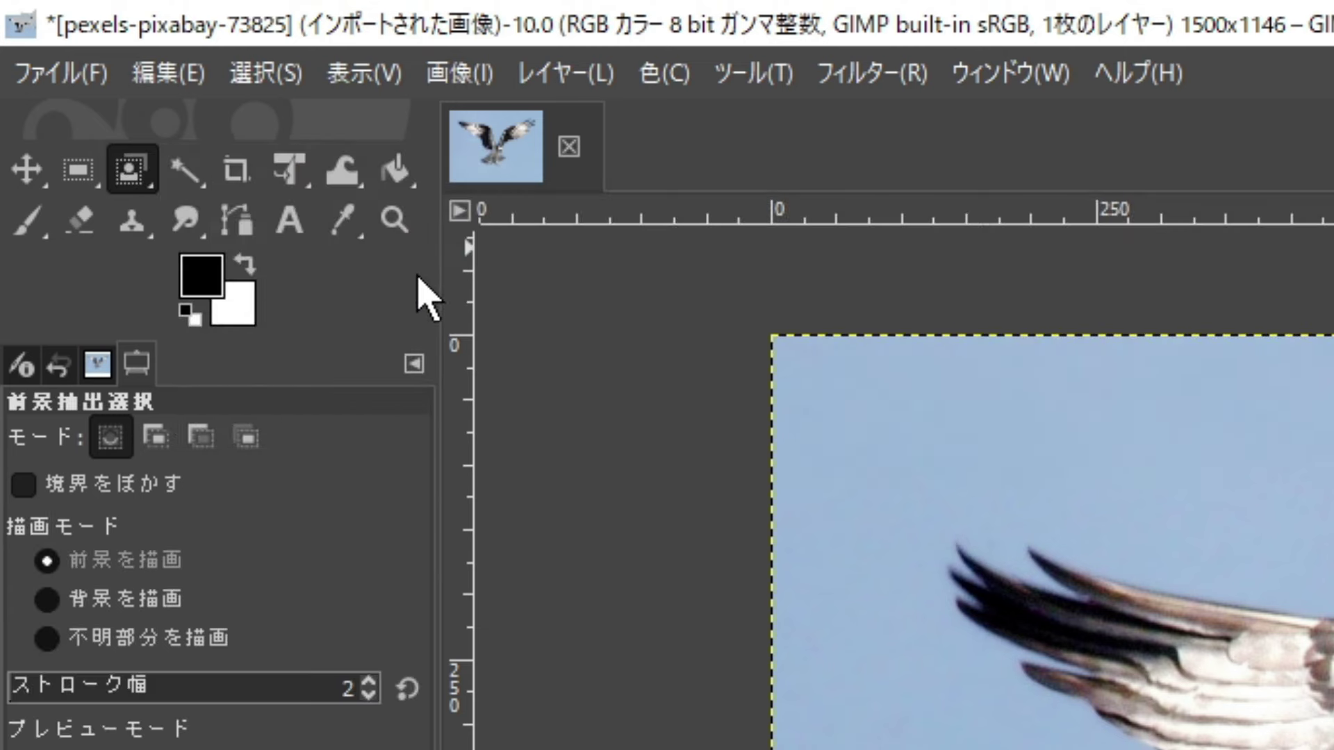
# Draw a loose closed outline around the whole osprey, including wings and tail
pyautogui.click(324, 208)
pyautogui.click(340, 254)
pyautogui.click(410, 296)
pyautogui.click(494, 341)
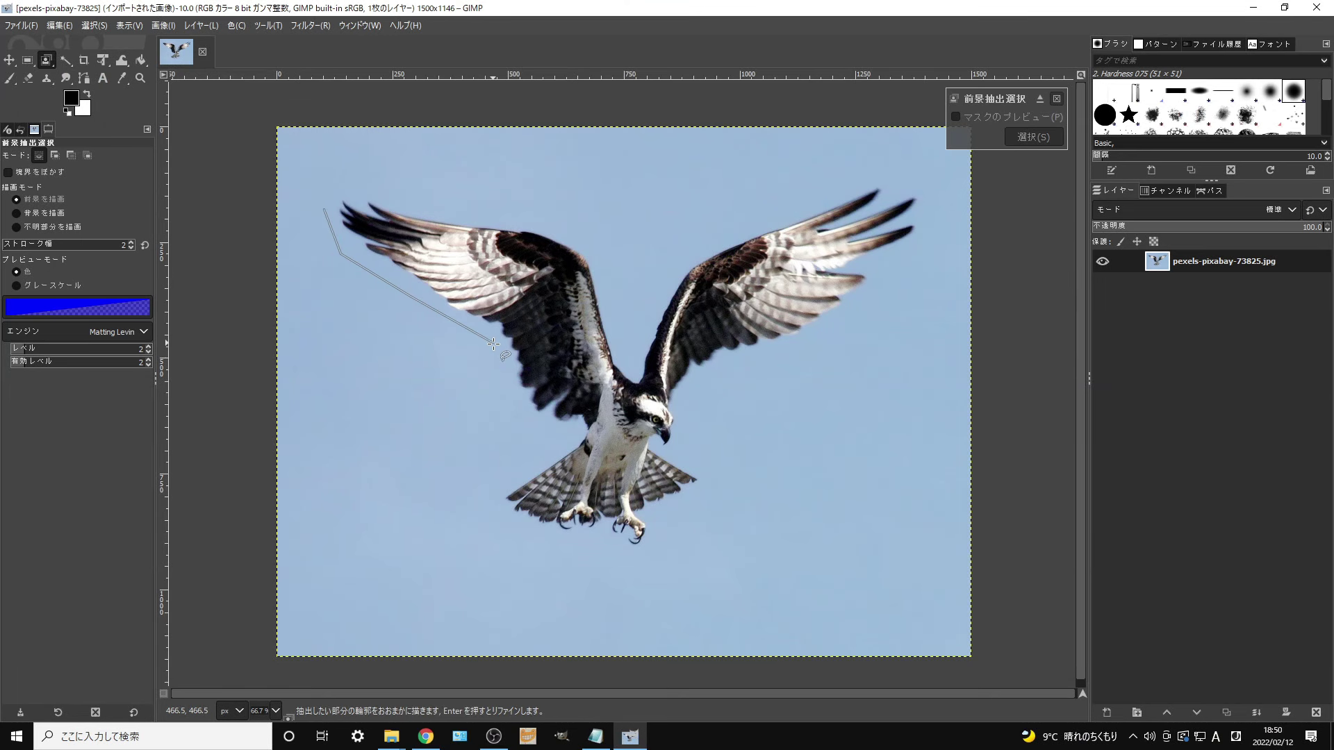
pyautogui.click(507, 389)
pyautogui.click(535, 426)
pyautogui.moveTo(570, 431)
pyautogui.mouseDown()
pyautogui.moveTo(571, 542)
pyautogui.moveTo(613, 556)
pyautogui.moveTo(651, 542)
pyautogui.moveTo(715, 490)
pyautogui.moveTo(688, 468)
pyautogui.moveTo(687, 402)
pyautogui.moveTo(725, 366)
pyautogui.moveTo(874, 300)
pyautogui.moveTo(935, 221)
pyautogui.moveTo(924, 185)
pyautogui.moveTo(865, 182)
pyautogui.moveTo(725, 231)
pyautogui.moveTo(674, 267)
pyautogui.moveTo(629, 365)
pyautogui.moveTo(601, 260)
pyautogui.moveTo(550, 228)
pyautogui.moveTo(334, 184)
pyautogui.moveTo(323, 207)
pyautogui.mouseUp()
pyautogui.click(324, 208)
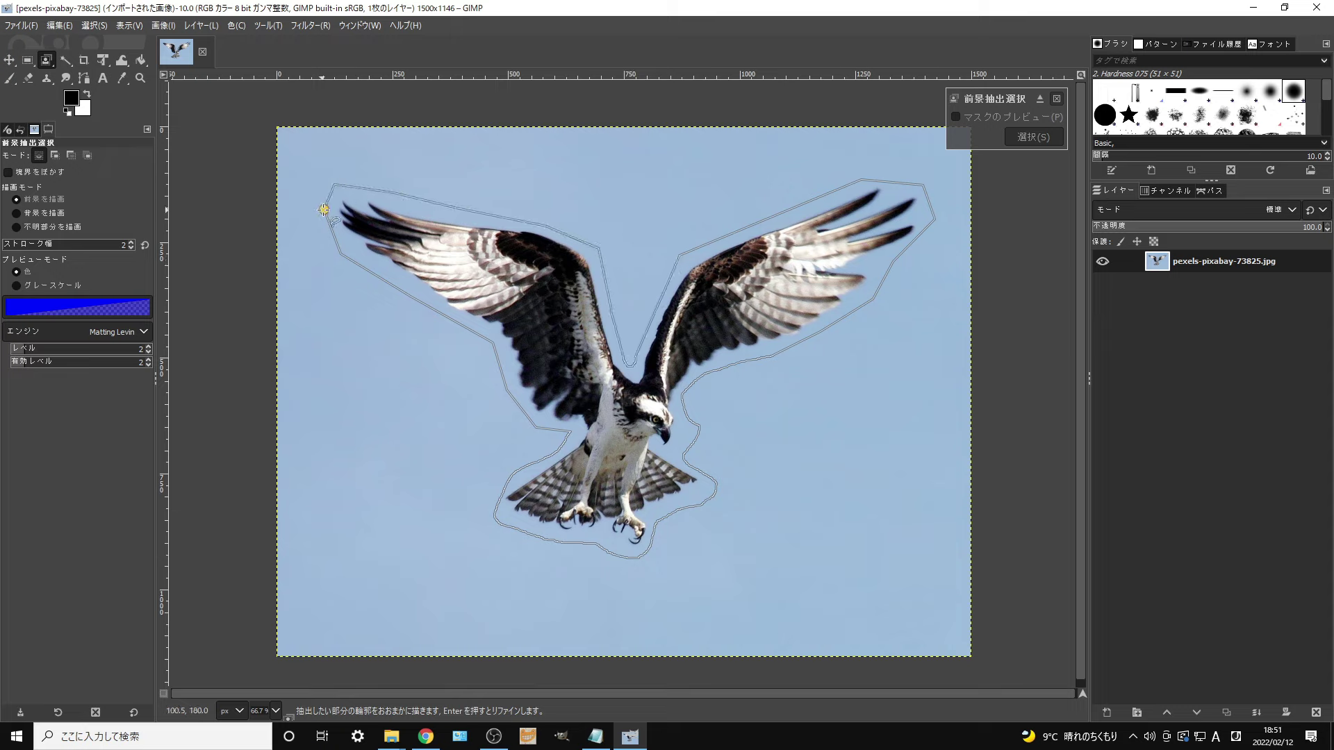
pyautogui.click(324, 209)
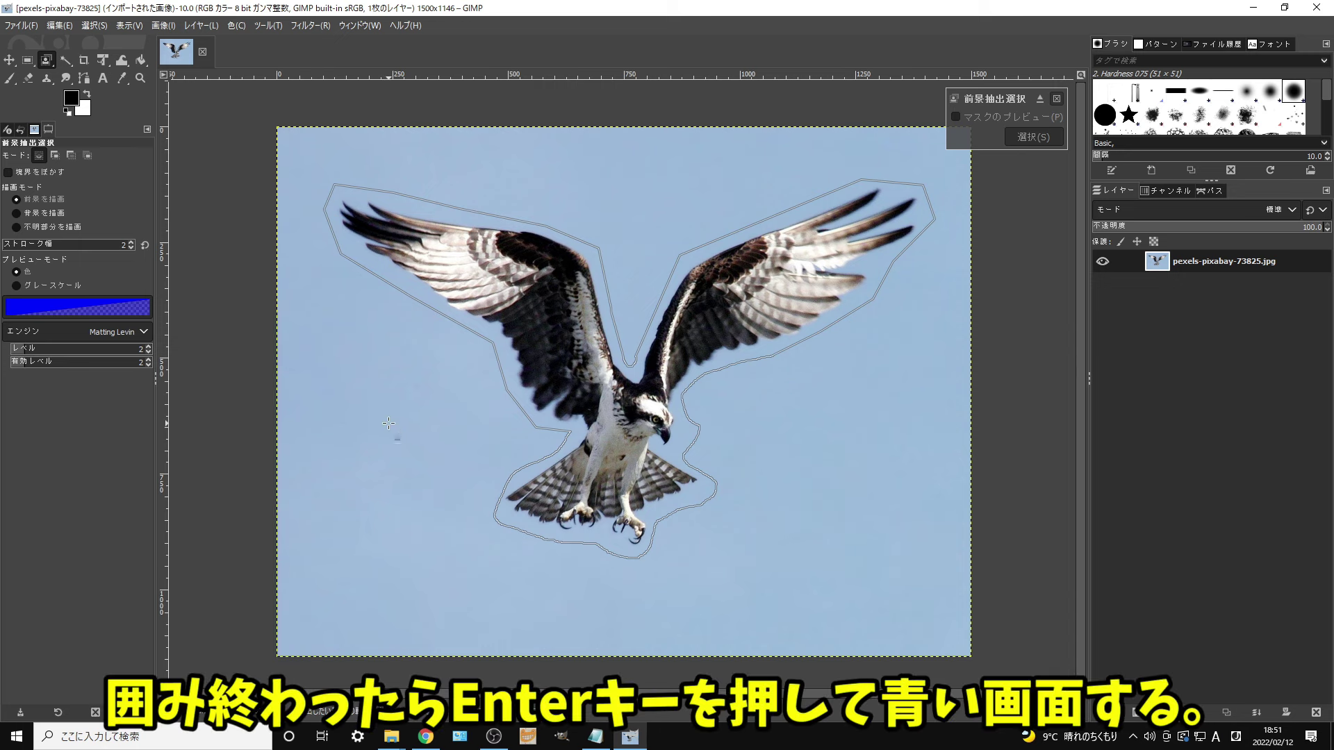
# Apply the outline to preview the mask and paint foreground strokes over the left wing
pyautogui.press('Return')
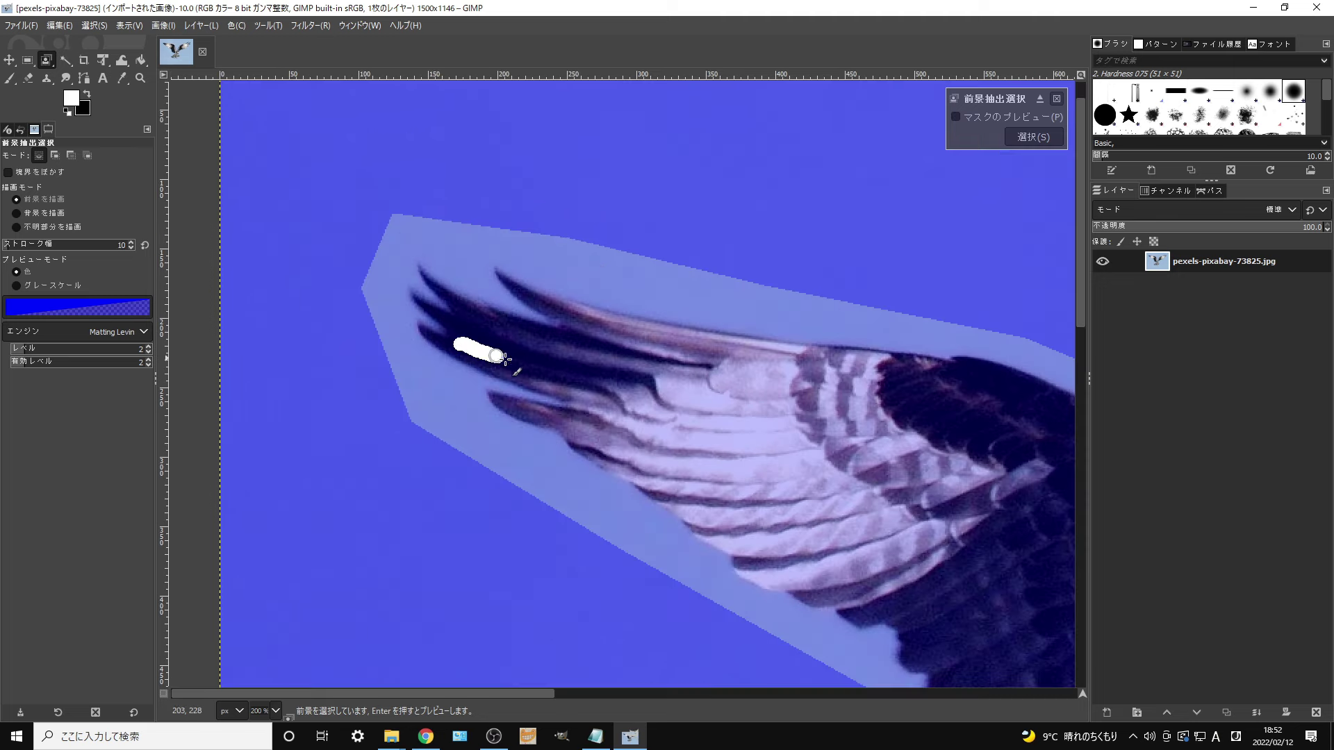
pyautogui.moveTo(479, 351); pyautogui.dragTo(931, 618)
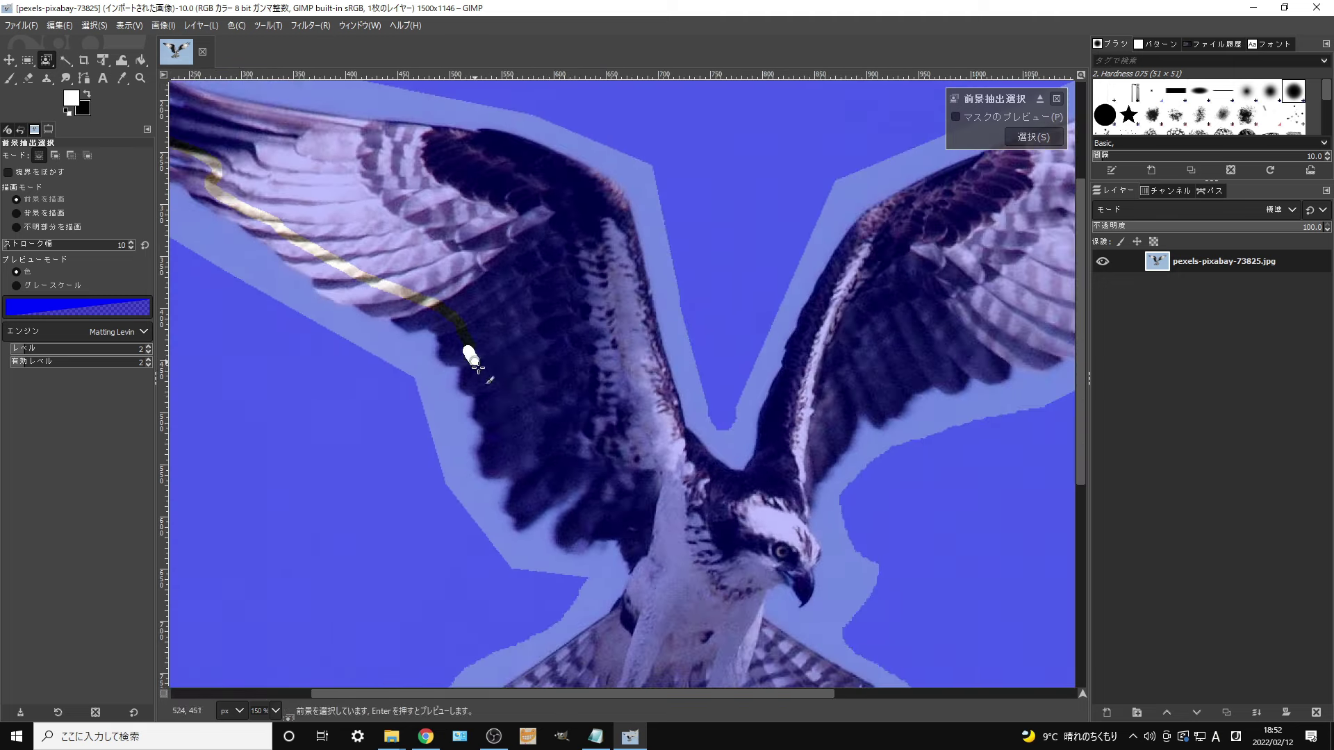
pyautogui.moveTo(478, 367); pyautogui.dragTo(625, 530)
pyautogui.scroll(-5, 625, 530)
pyautogui.moveTo(510, 302)
pyautogui.mouseDown()
pyautogui.moveTo(682, 350)
pyautogui.moveTo(806, 208)
pyautogui.mouseUp()
pyautogui.scroll(5, 806, 208)
pyautogui.scroll(3, 575, 440)
# Paint further foreground strokes over the osprey's body, tail and inner wing
pyautogui.hscroll(5, 574, 439)
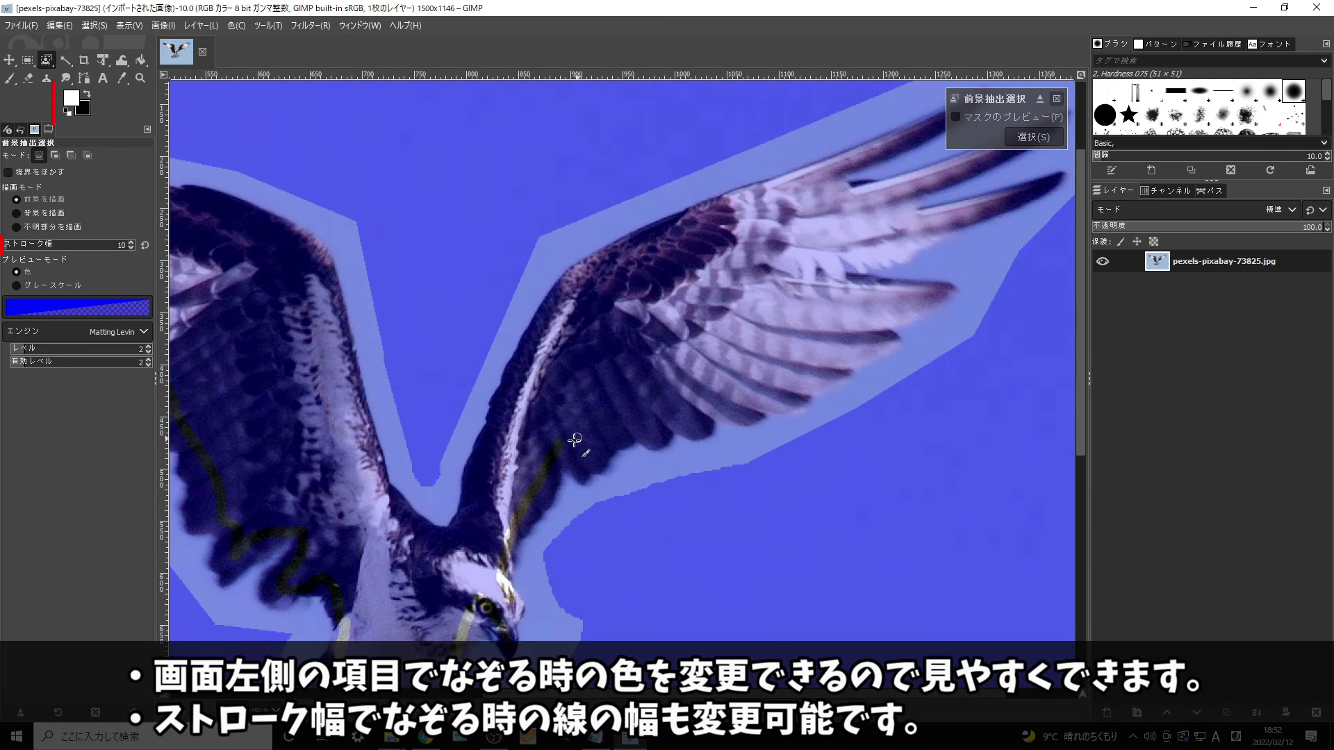
pyautogui.moveTo(575, 440)
pyautogui.mouseDown()
pyautogui.moveTo(848, 343)
pyautogui.moveTo(918, 257)
pyautogui.moveTo(778, 264)
pyautogui.moveTo(612, 387)
pyautogui.moveTo(394, 585)
pyautogui.mouseUp()
pyautogui.hscroll(3, 917, 257)
pyautogui.hscroll(2, 917, 316)
pyautogui.hscroll(-5, 632, 496)
pyautogui.scroll(-3, 632, 497)
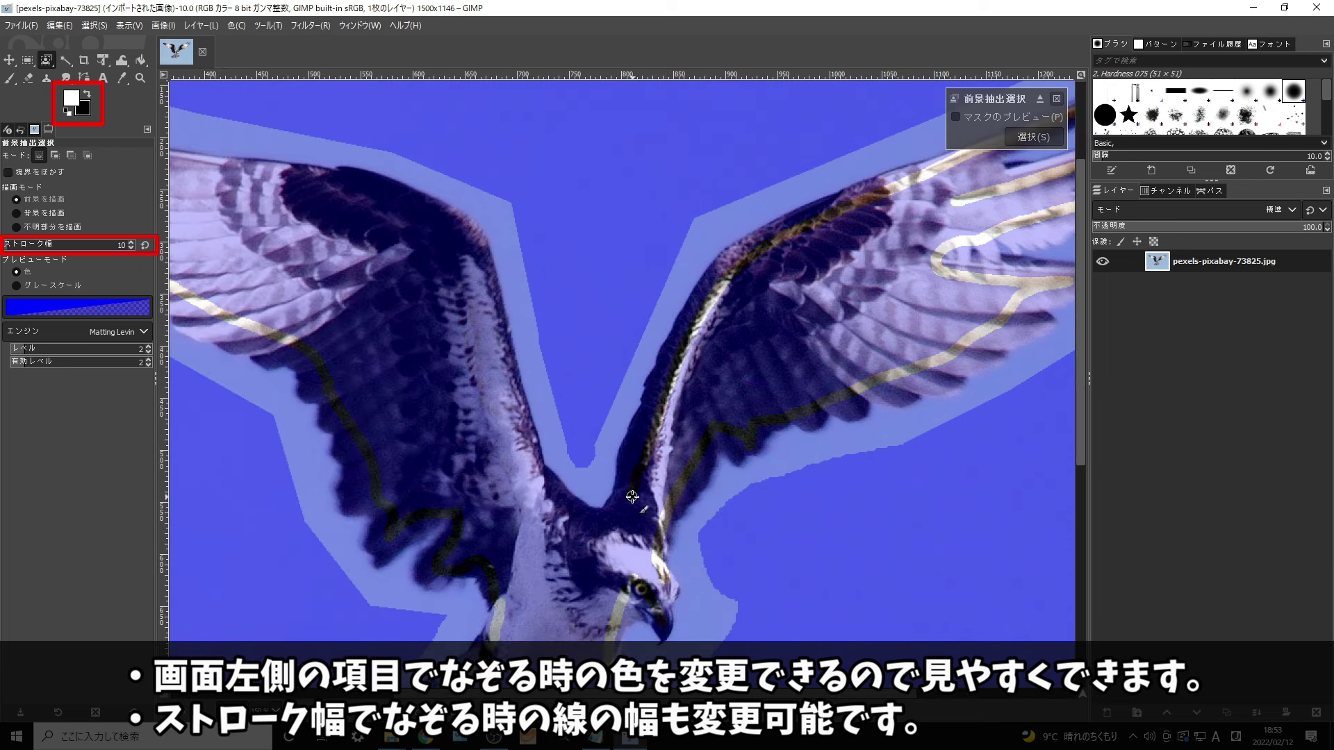
pyautogui.moveTo(632, 496); pyautogui.dragTo(476, 232)
pyautogui.scroll(3, 477, 232)
pyautogui.scroll(2, 397, 297)
pyautogui.scroll(2, 396, 296)
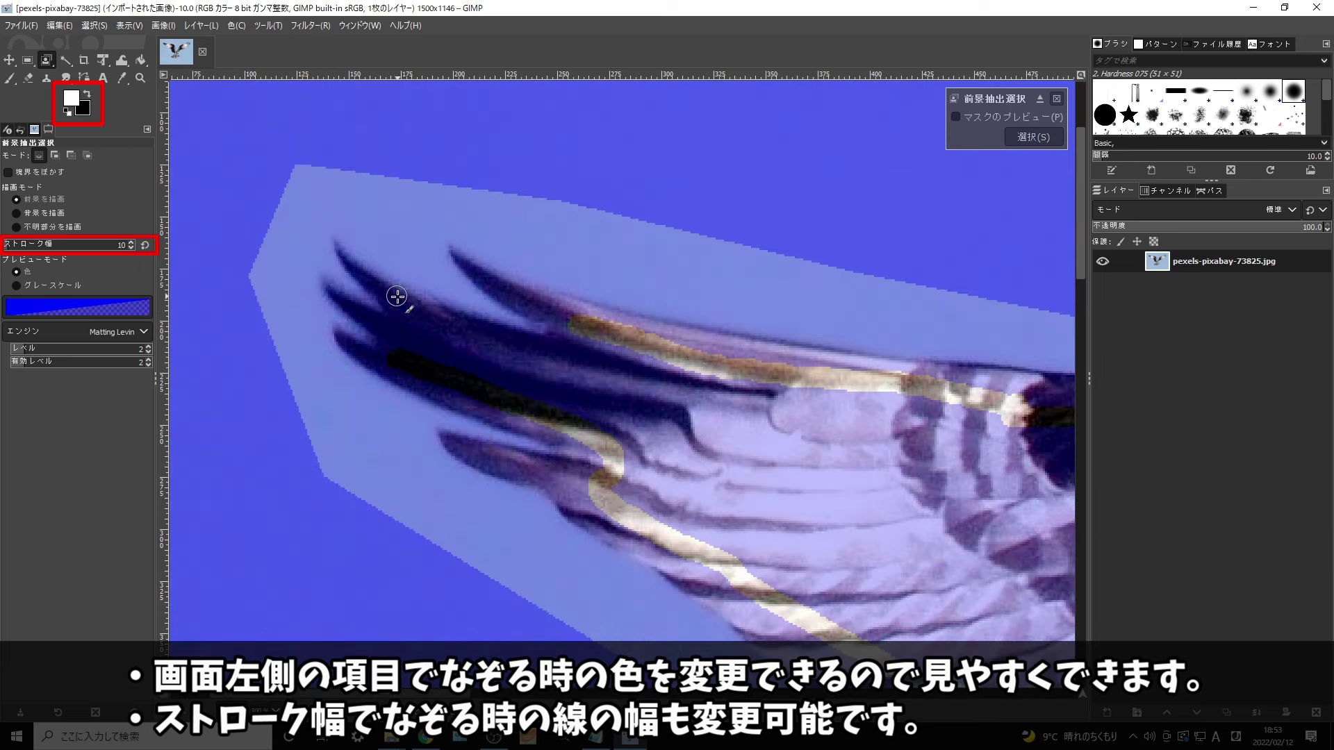
pyautogui.scroll(-2, 500, 453)
pyautogui.scroll(-2, 676, 467)
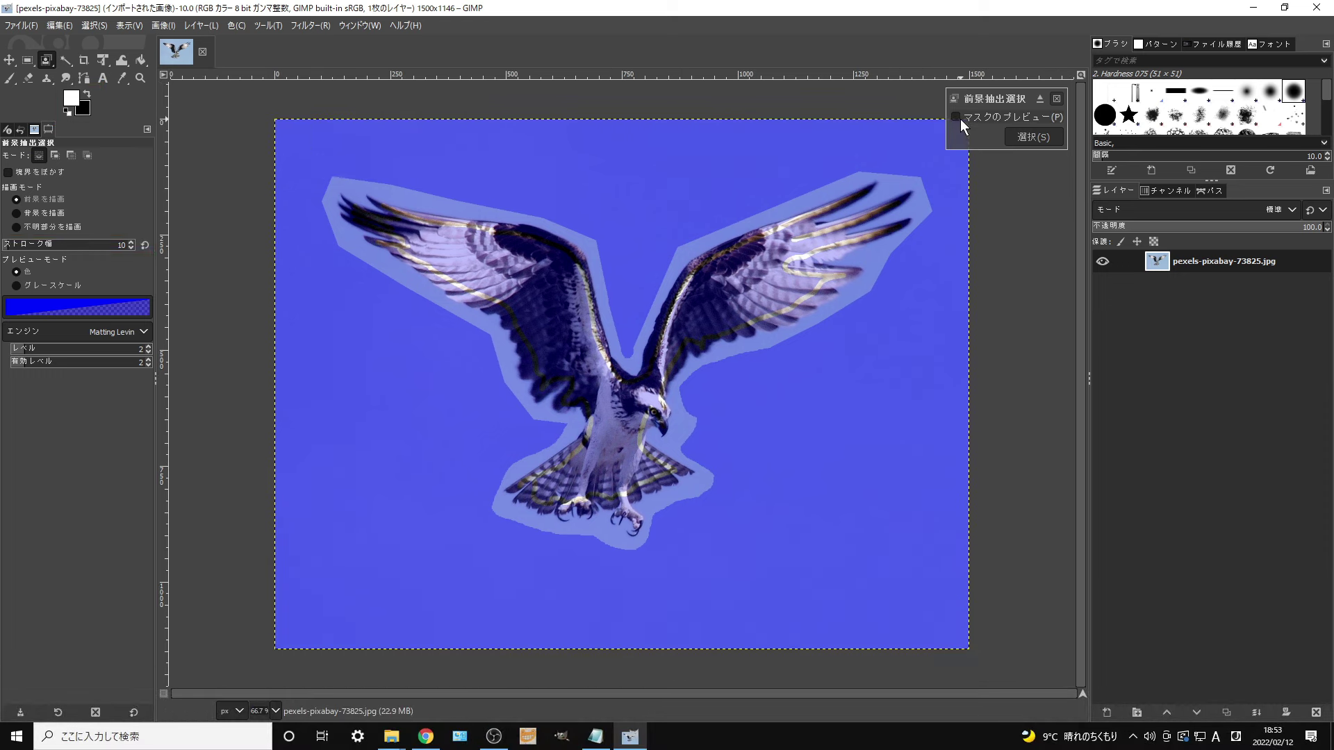
# Turn on Preview Mask and paint a foreground stroke over the outer wing's feather tips
pyautogui.click(953, 114)
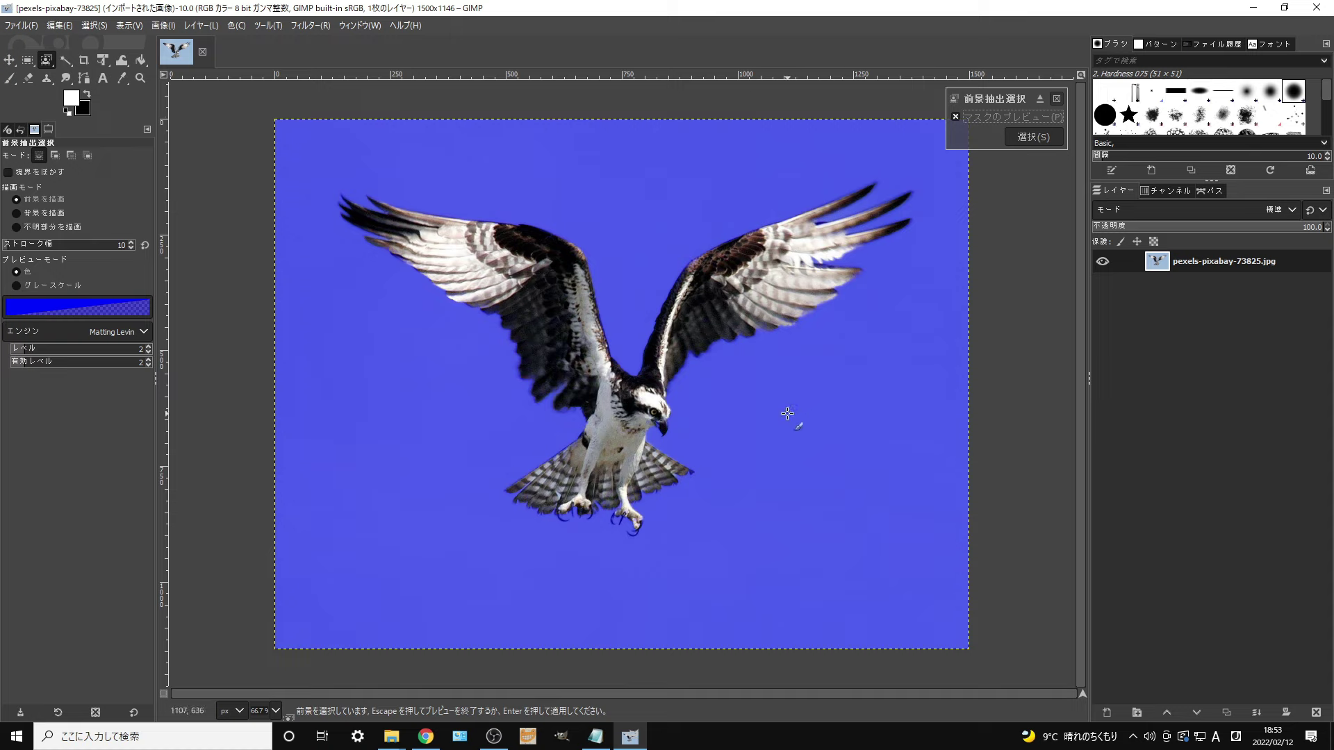
pyautogui.scroll(1, 322, 211)
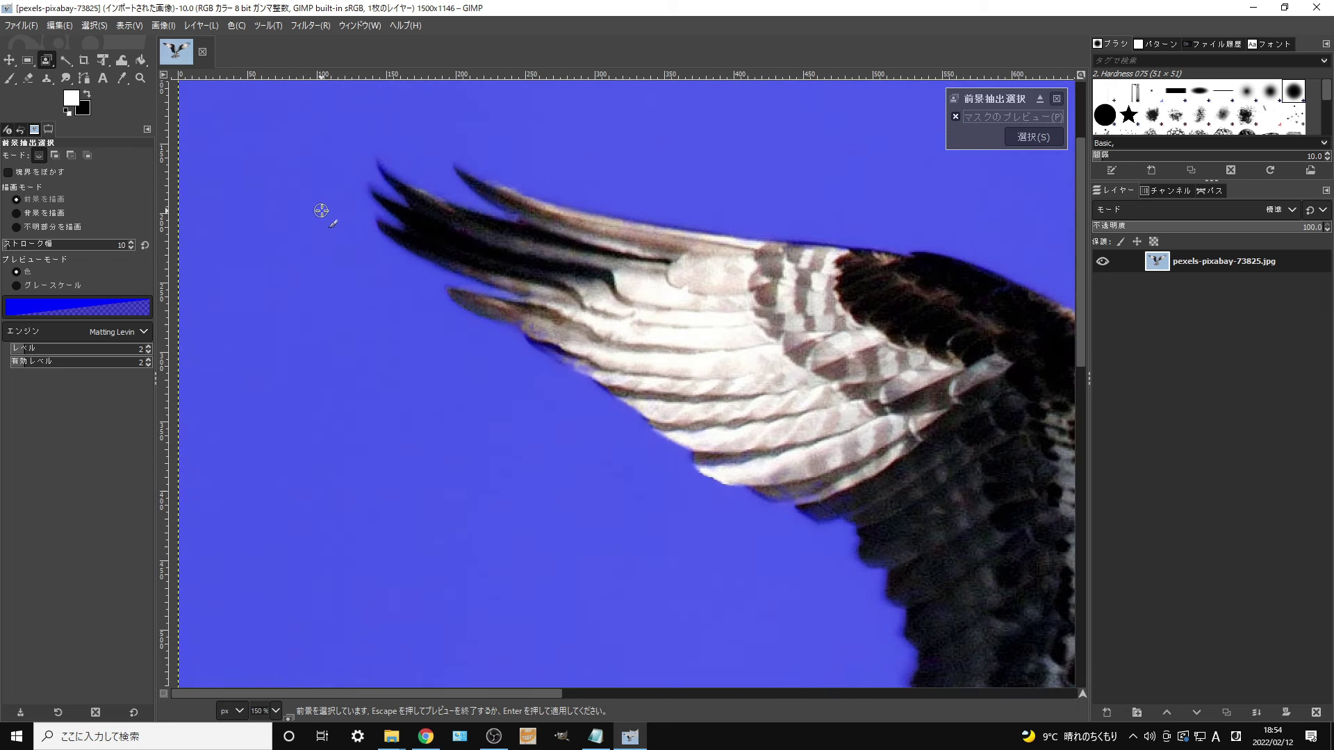
pyautogui.scroll(1, 322, 211)
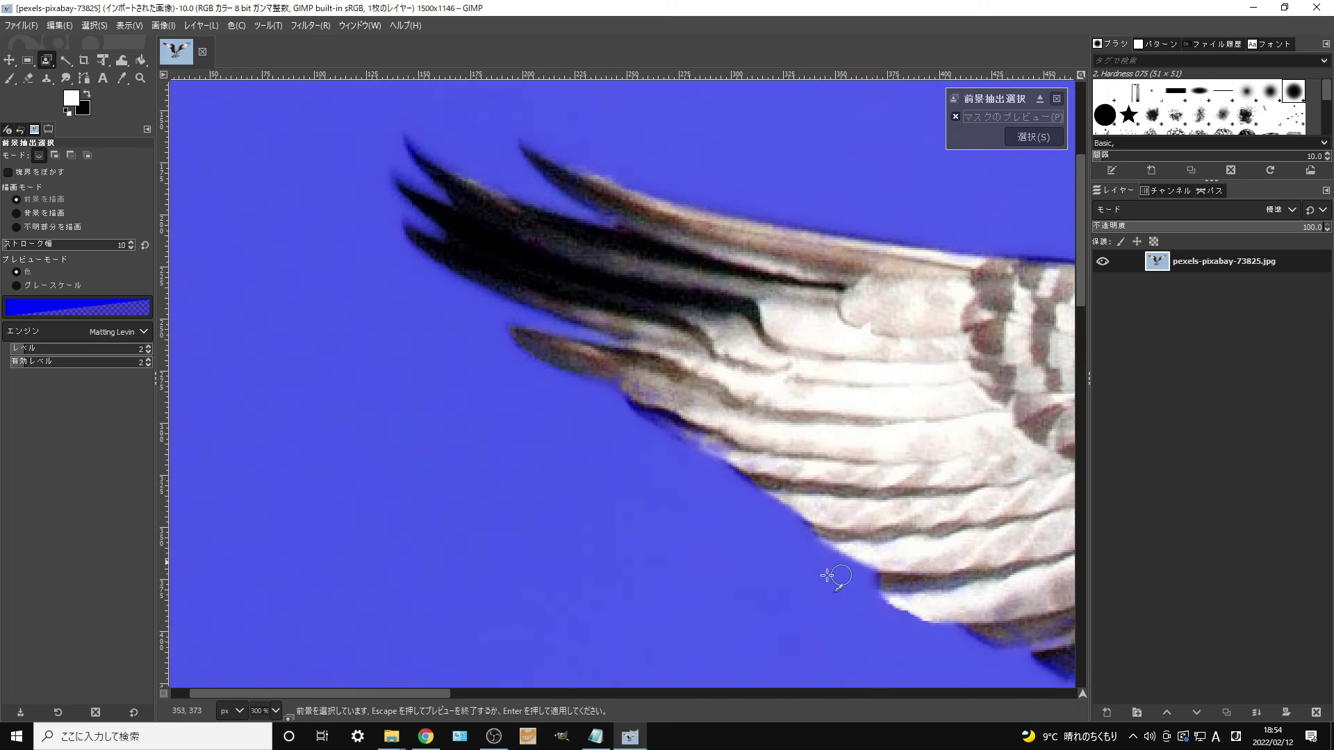
pyautogui.moveTo(613, 364); pyautogui.dragTo(829, 499)
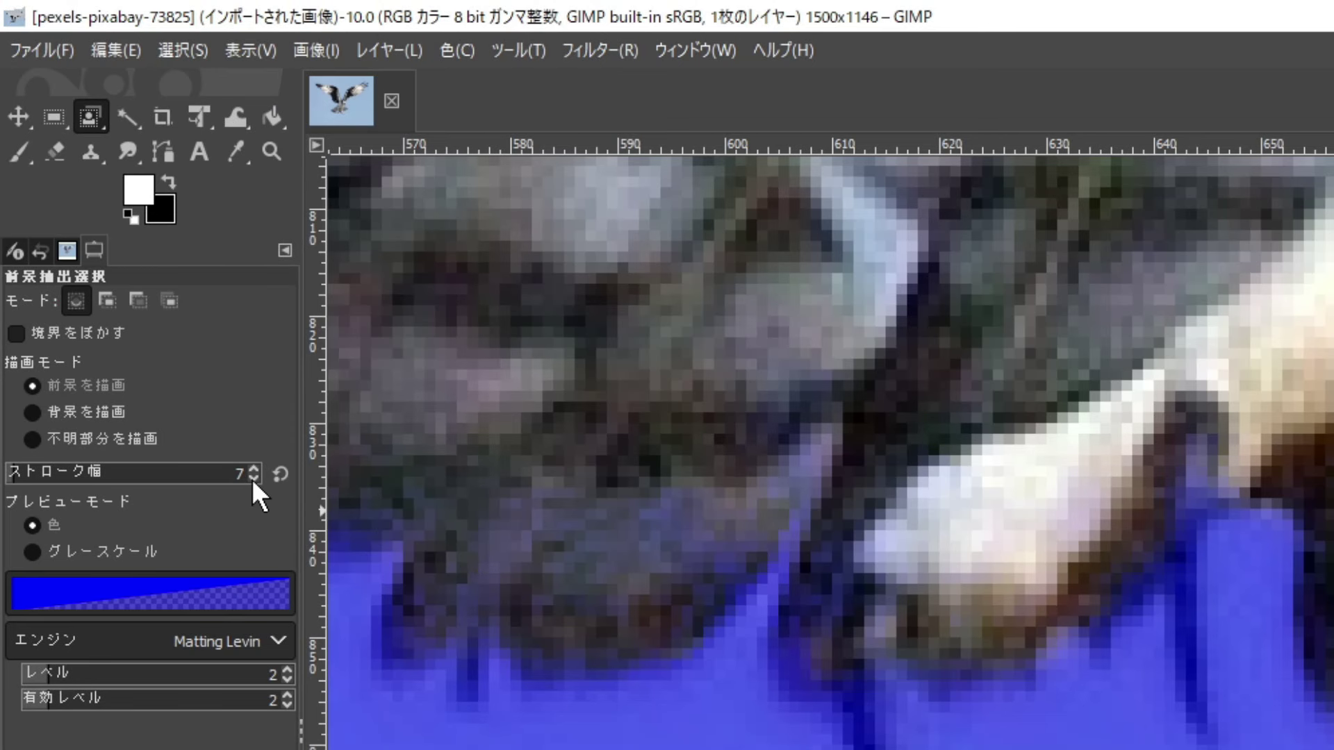
# Thin the stroke to width 2 and paint foreground over each of the osprey's claws
pyautogui.click(253, 478)
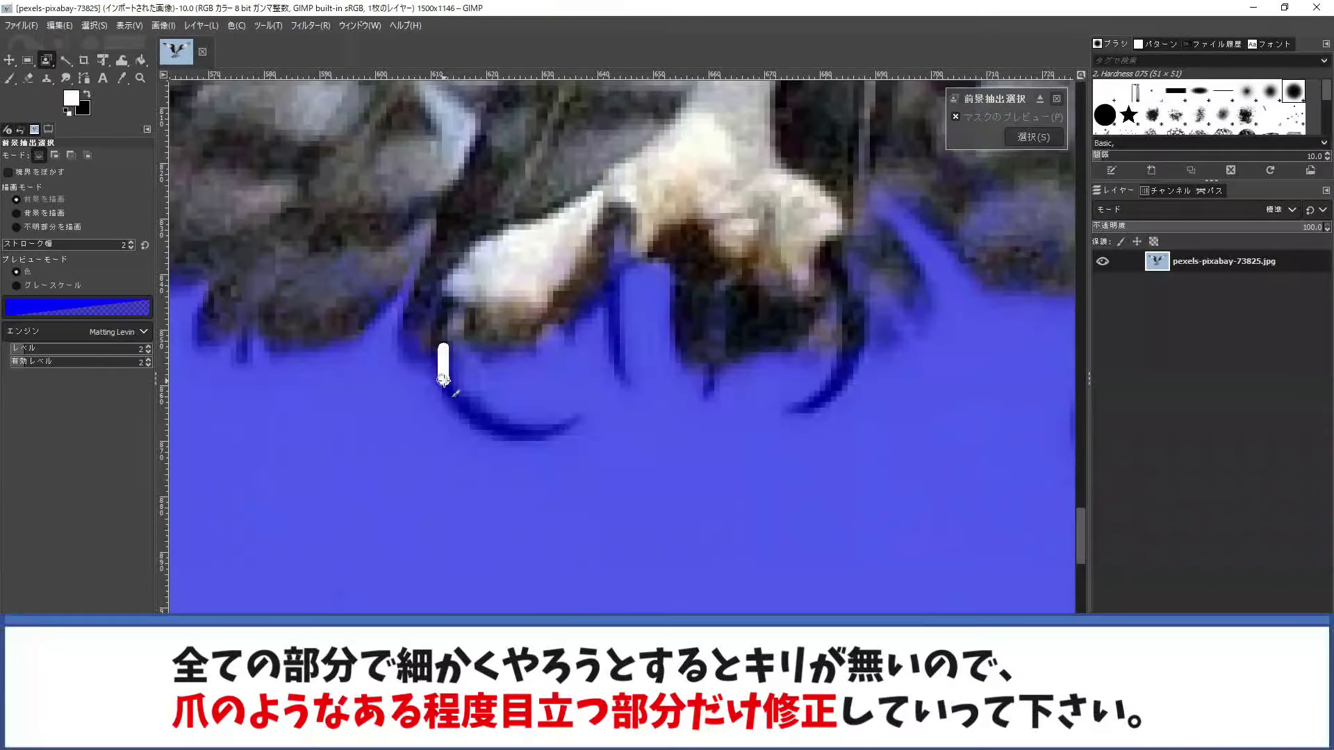
pyautogui.moveTo(615, 241); pyautogui.dragTo(615, 316)
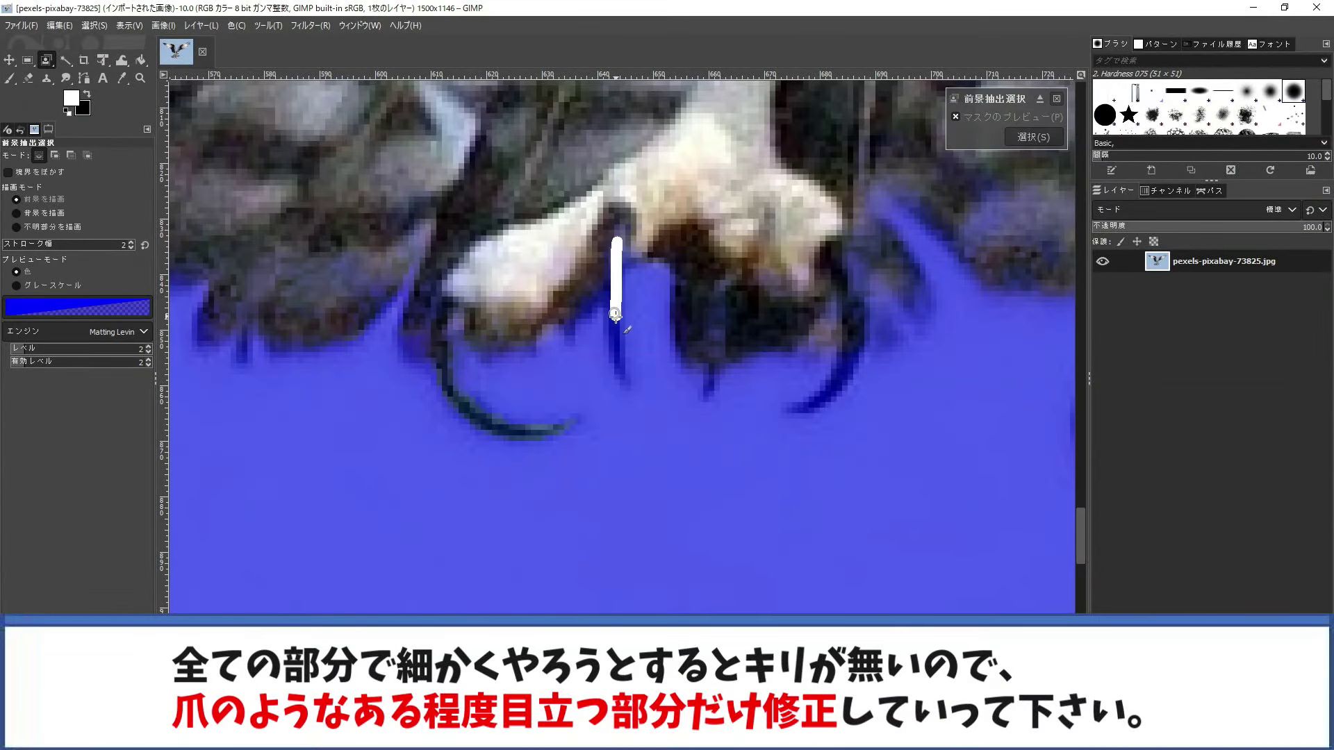
pyautogui.moveTo(858, 321); pyautogui.dragTo(834, 393)
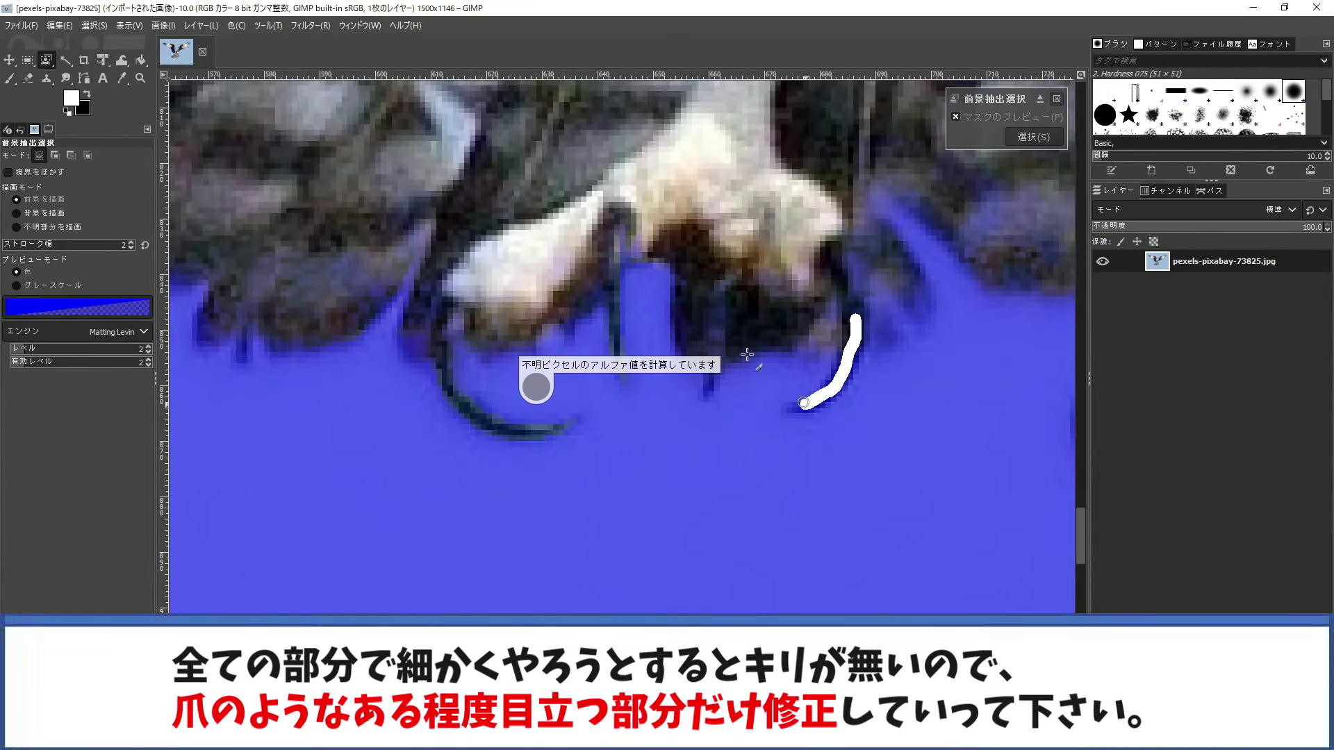
pyautogui.moveTo(722, 293); pyautogui.dragTo(709, 385)
pyautogui.hscroll(5, 775, 326)
pyautogui.moveTo(487, 476); pyautogui.dragTo(494, 347)
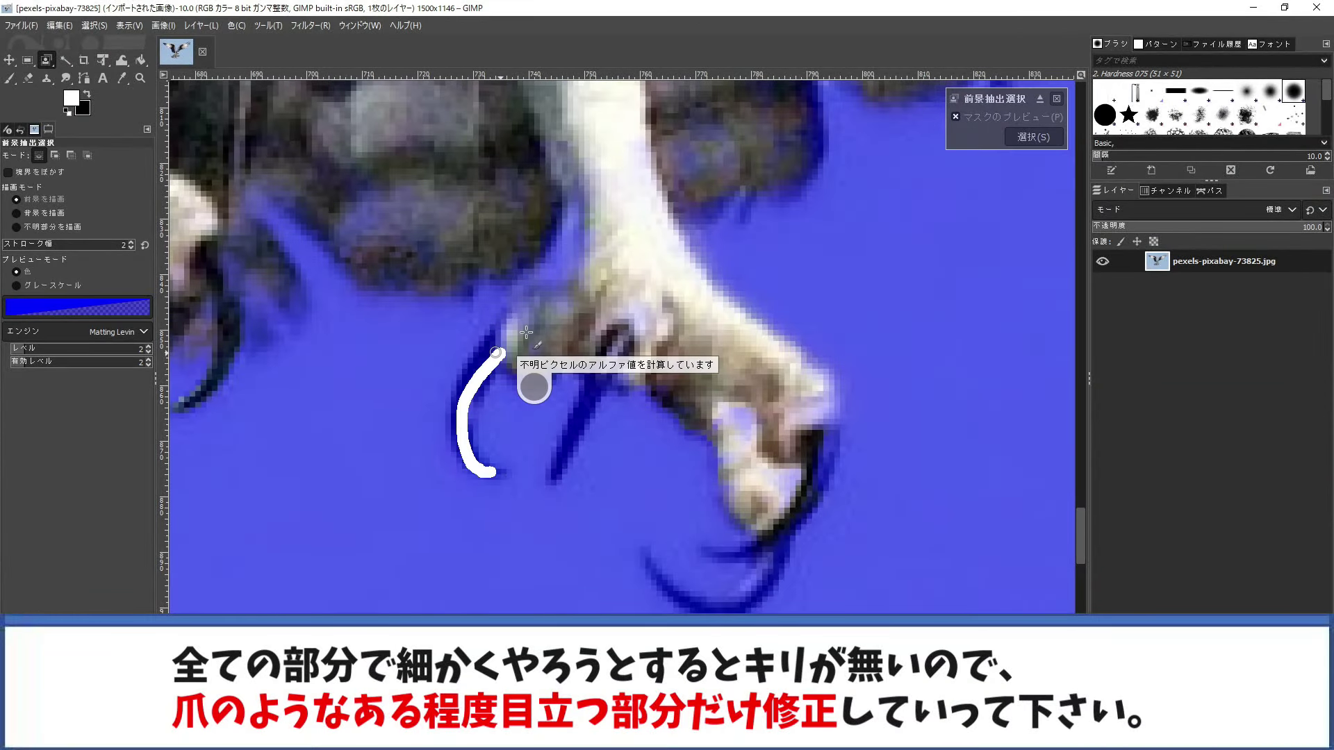
pyautogui.moveTo(556, 476); pyautogui.dragTo(619, 376)
pyautogui.moveTo(657, 560)
pyautogui.mouseDown()
pyautogui.moveTo(684, 580)
pyautogui.moveTo(782, 531)
pyautogui.mouseUp()
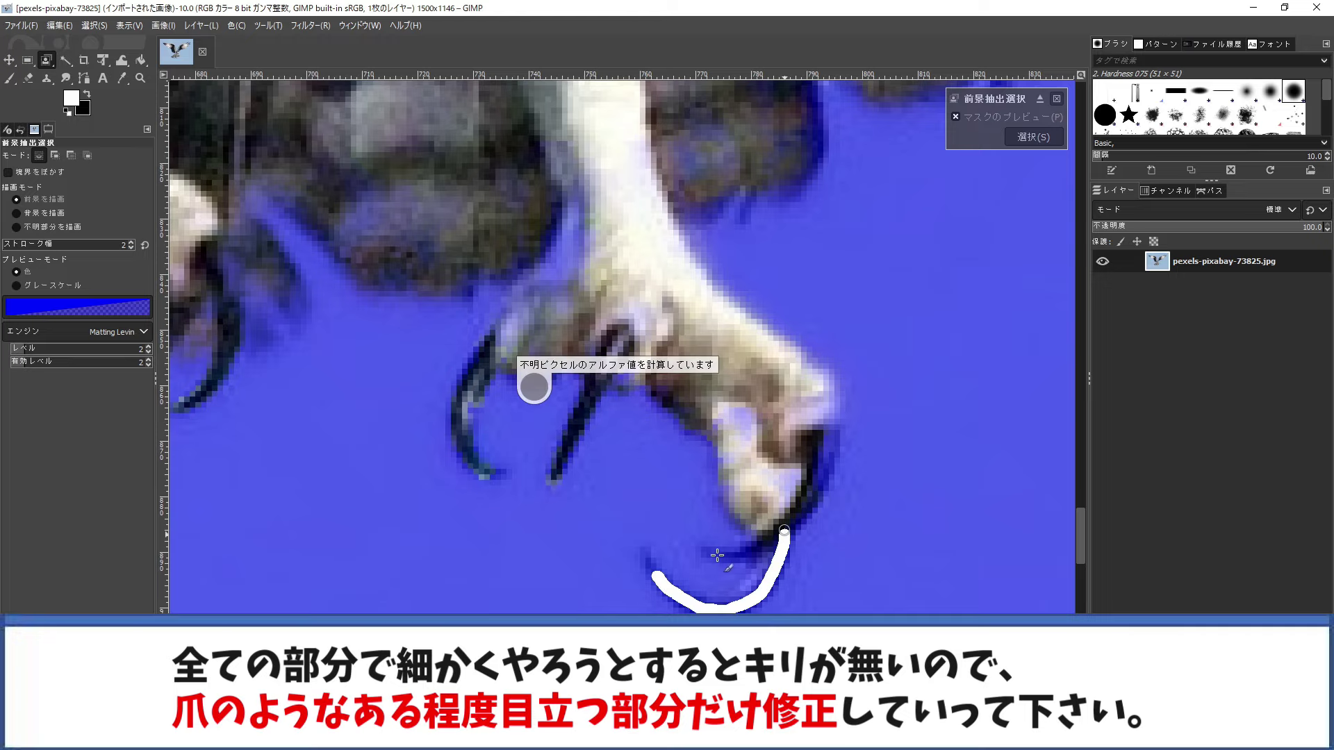
pyautogui.moveTo(705, 554)
pyautogui.mouseDown()
pyautogui.moveTo(790, 531)
pyautogui.moveTo(750, 469)
pyautogui.mouseUp()
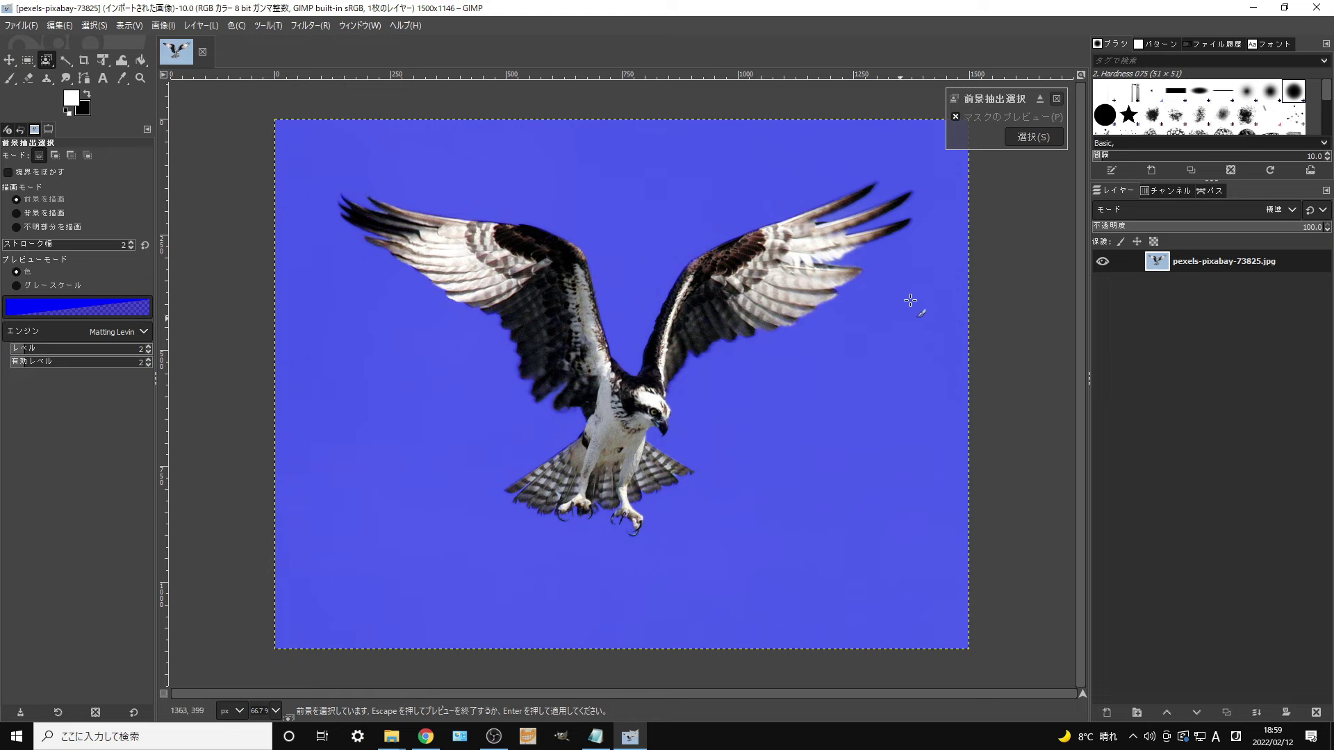
# Turn the extracted bird into a selection, invert it, and cut the sky away
pyautogui.click(1051, 137)
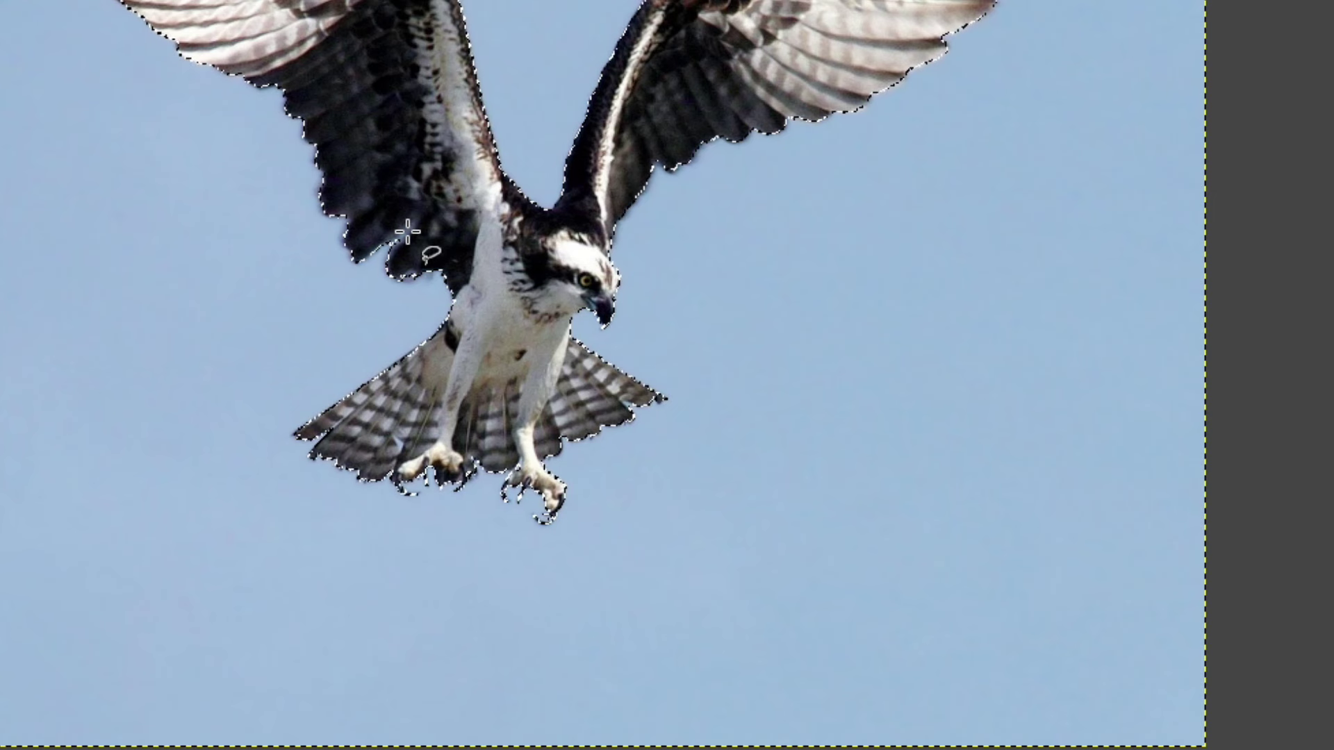
pyautogui.rightClick(407, 231)
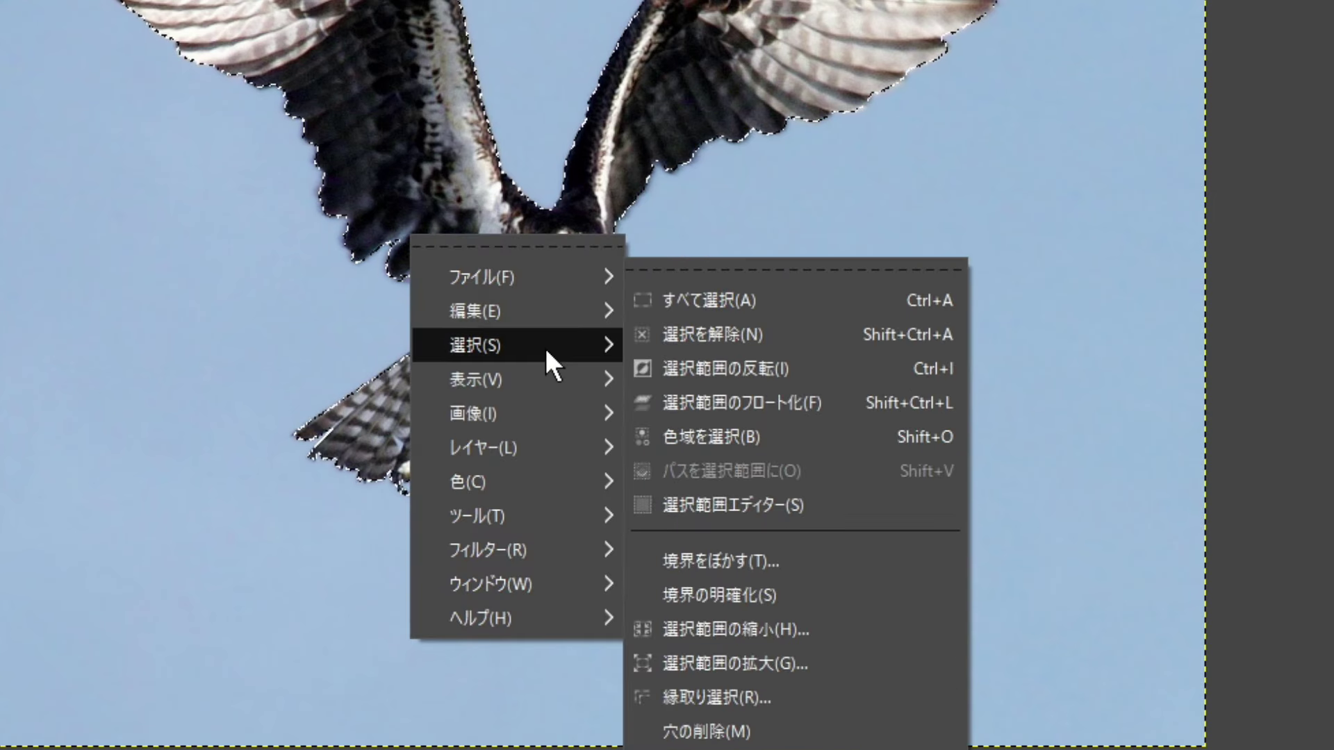
pyautogui.click(861, 366)
pyautogui.rightClick(348, 144)
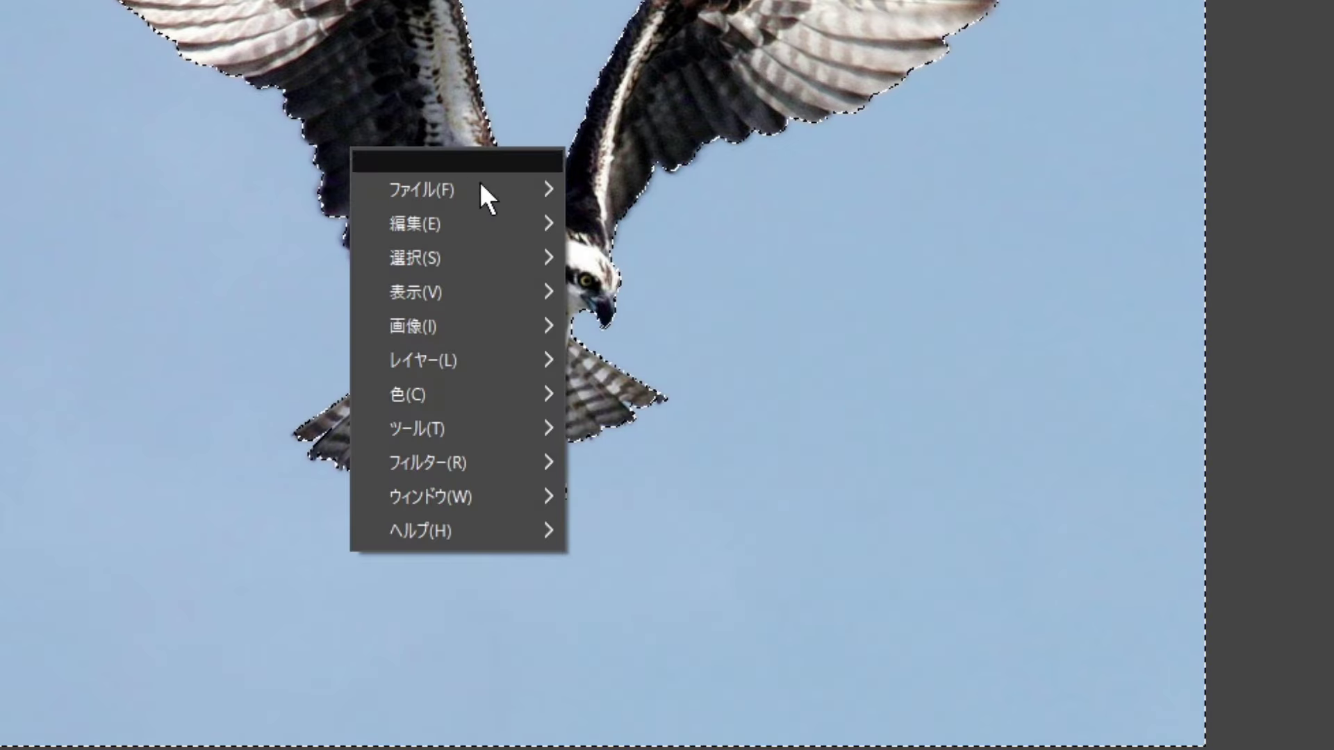
pyautogui.moveTo(475, 310)
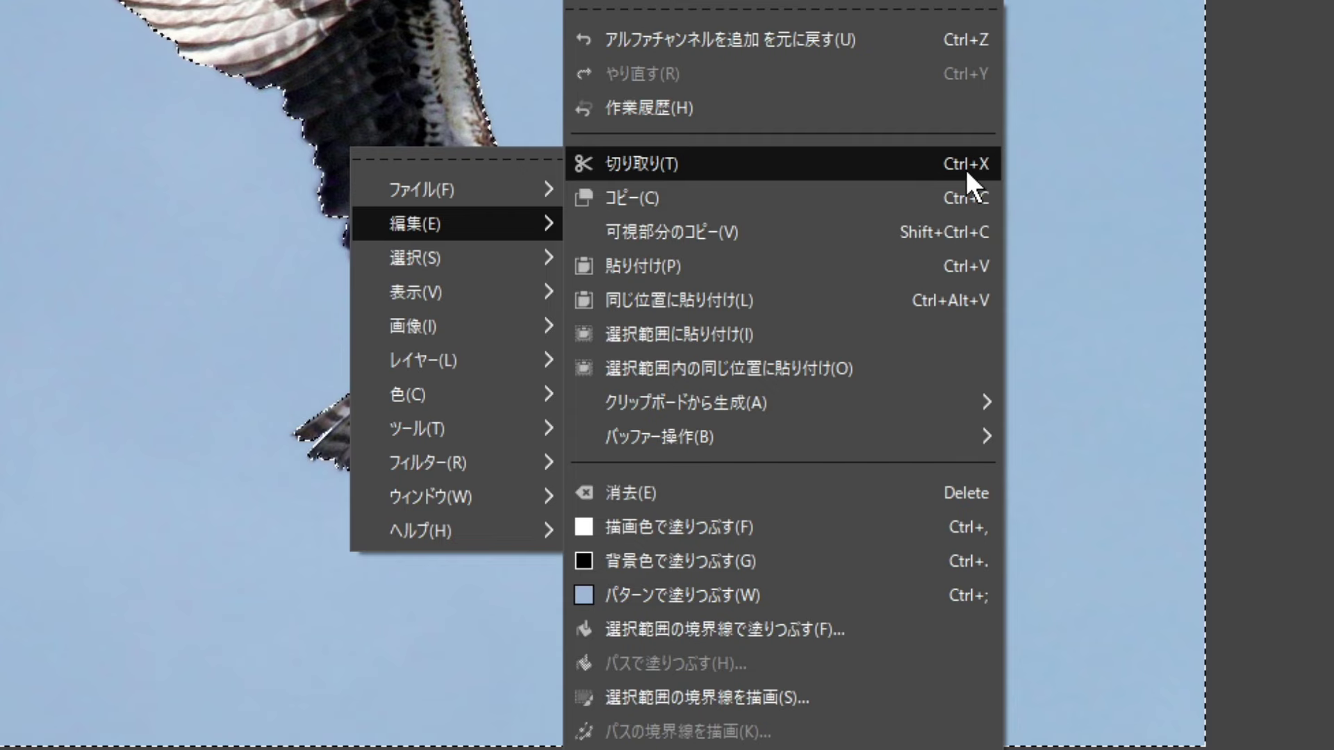
pyautogui.click(927, 165)
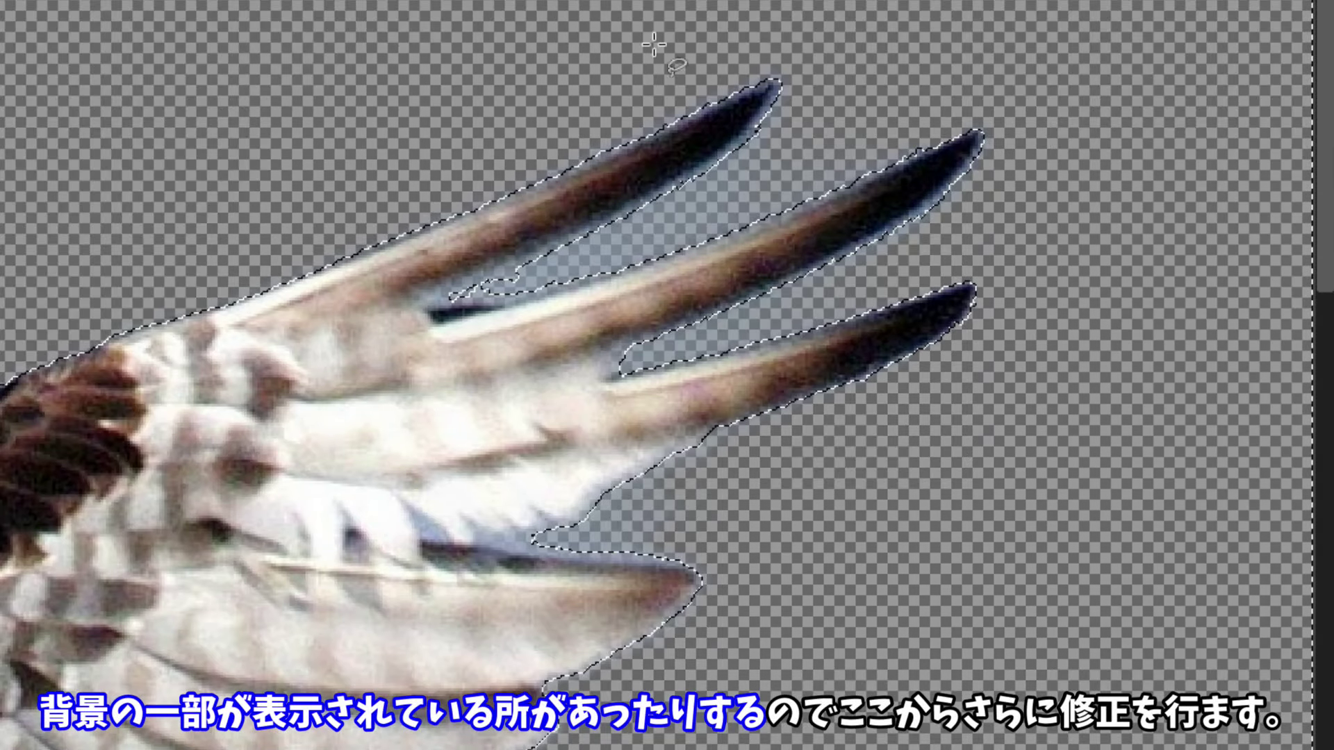
# Clear the selection and erase leftover sky between the feathers with a size 8 eraser
pyautogui.rightClick(277, 323)
pyautogui.moveTo(344, 435)
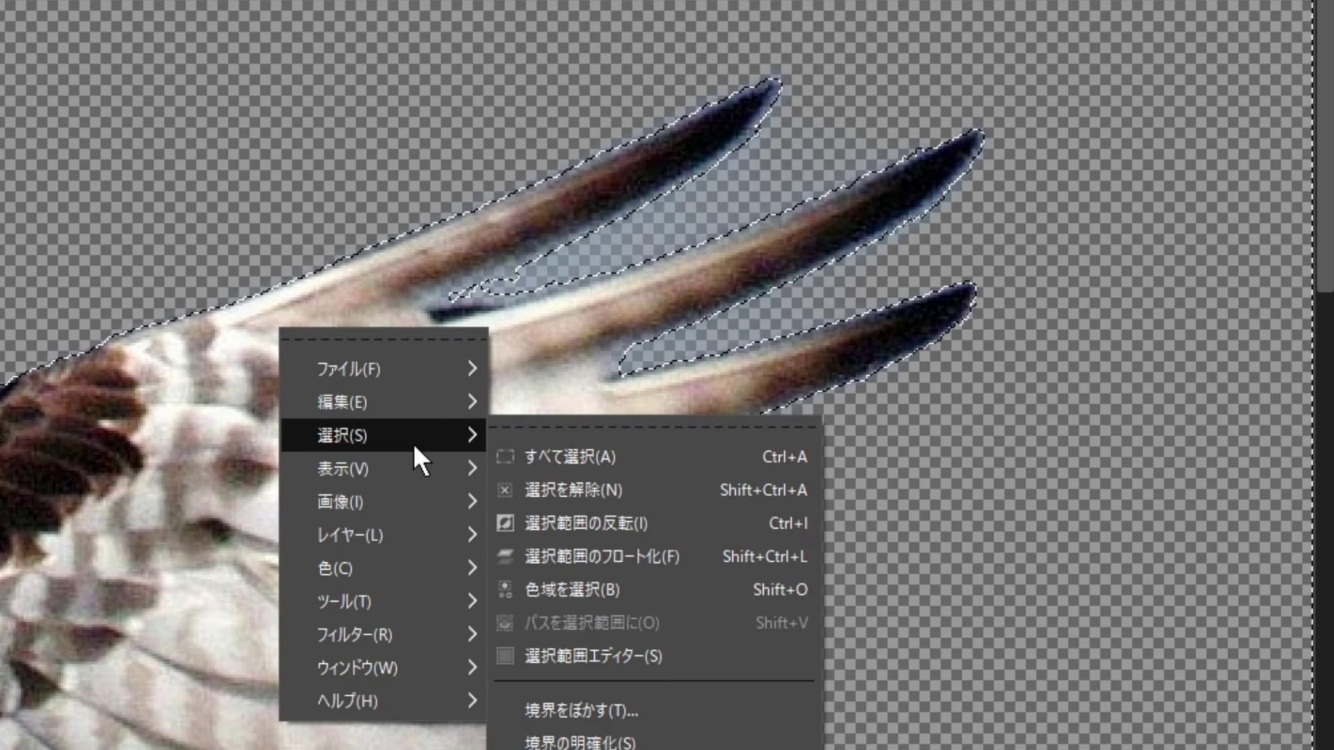
pyautogui.click(677, 485)
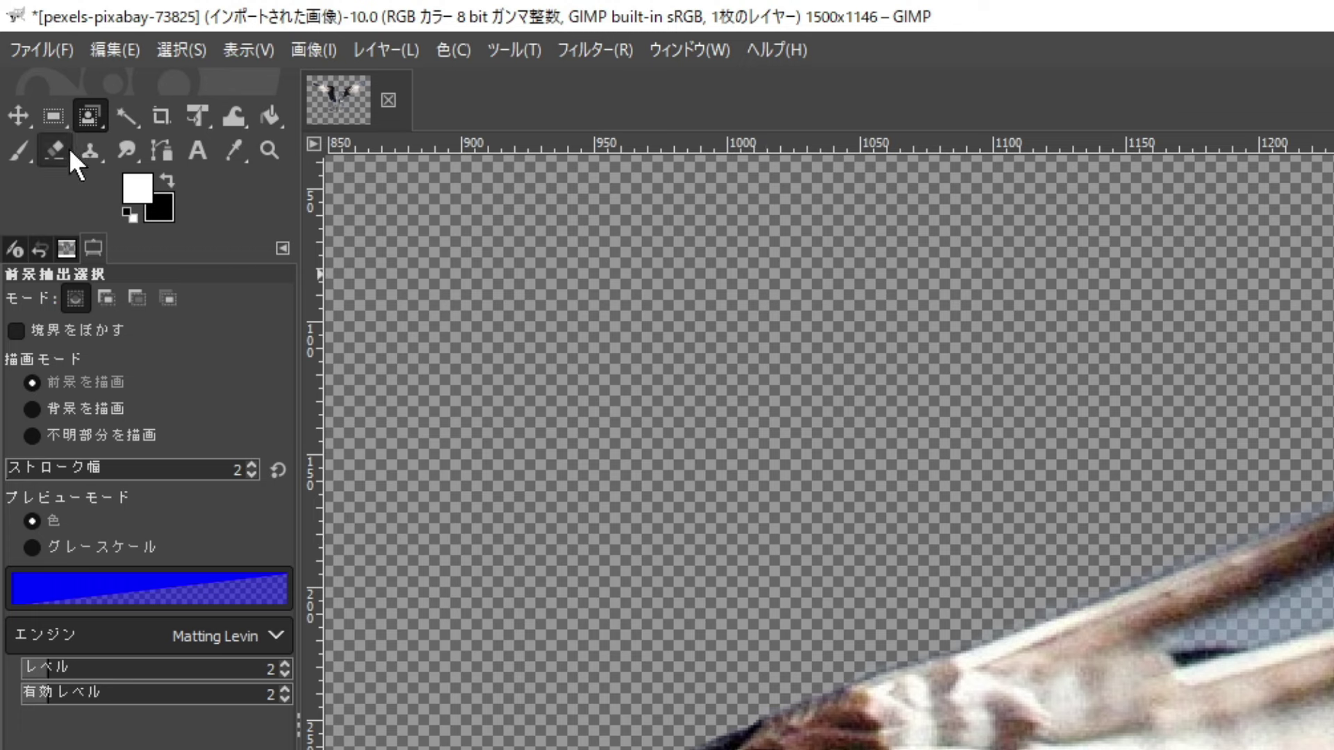
pyautogui.click(69, 148)
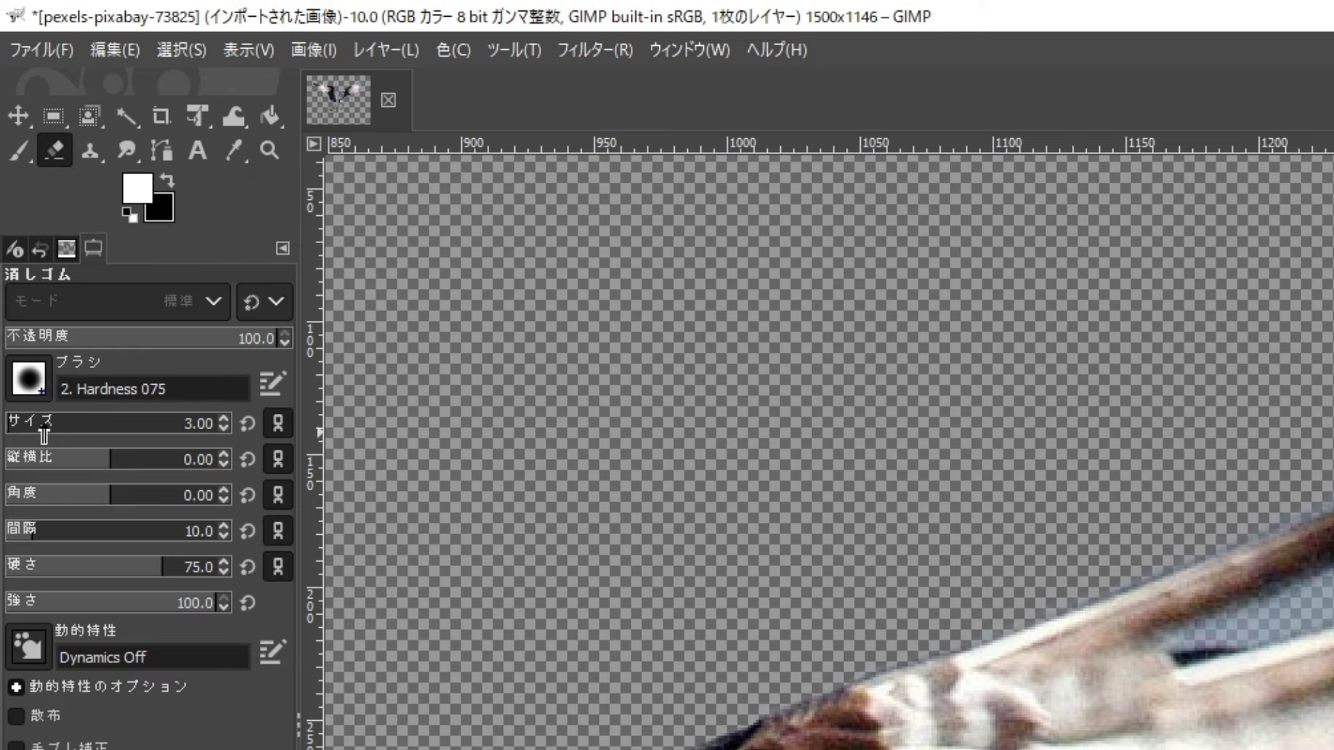
pyautogui.click(223, 417)
pyautogui.click(223, 418)
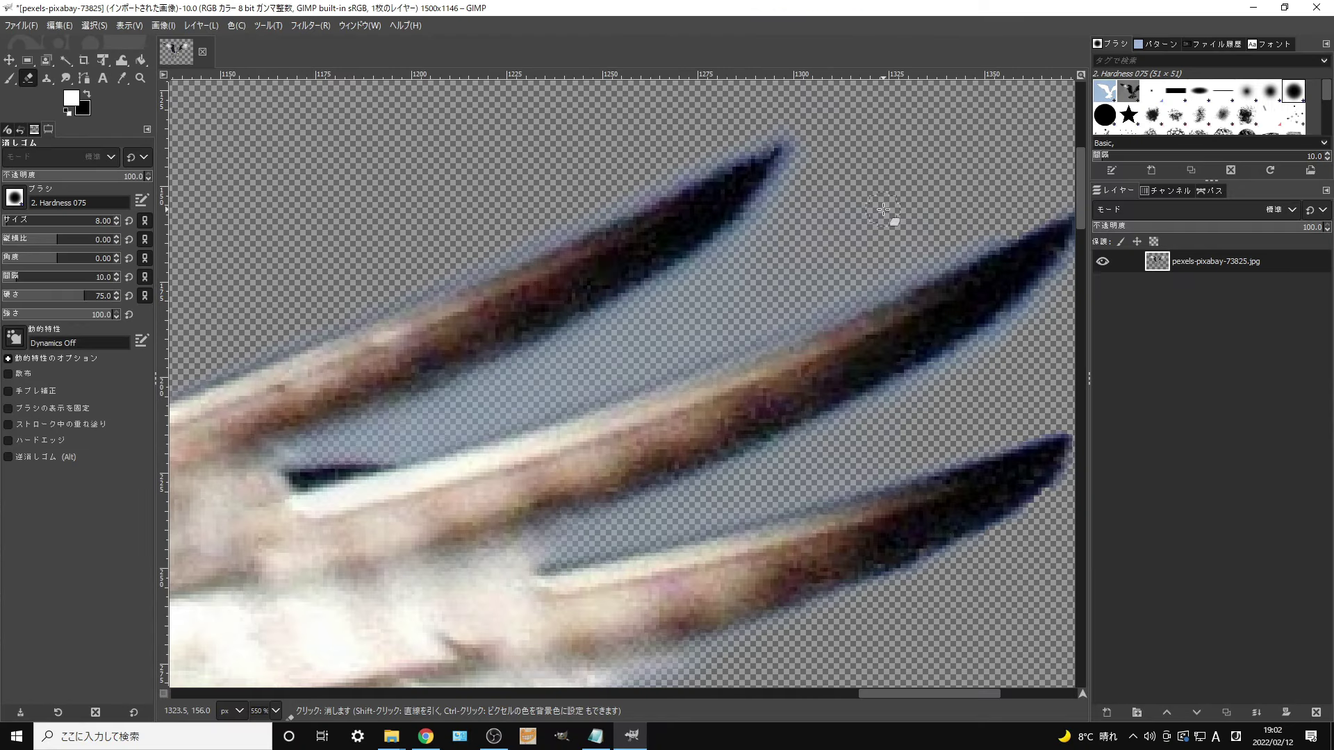
pyautogui.moveTo(771, 279); pyautogui.dragTo(425, 427)
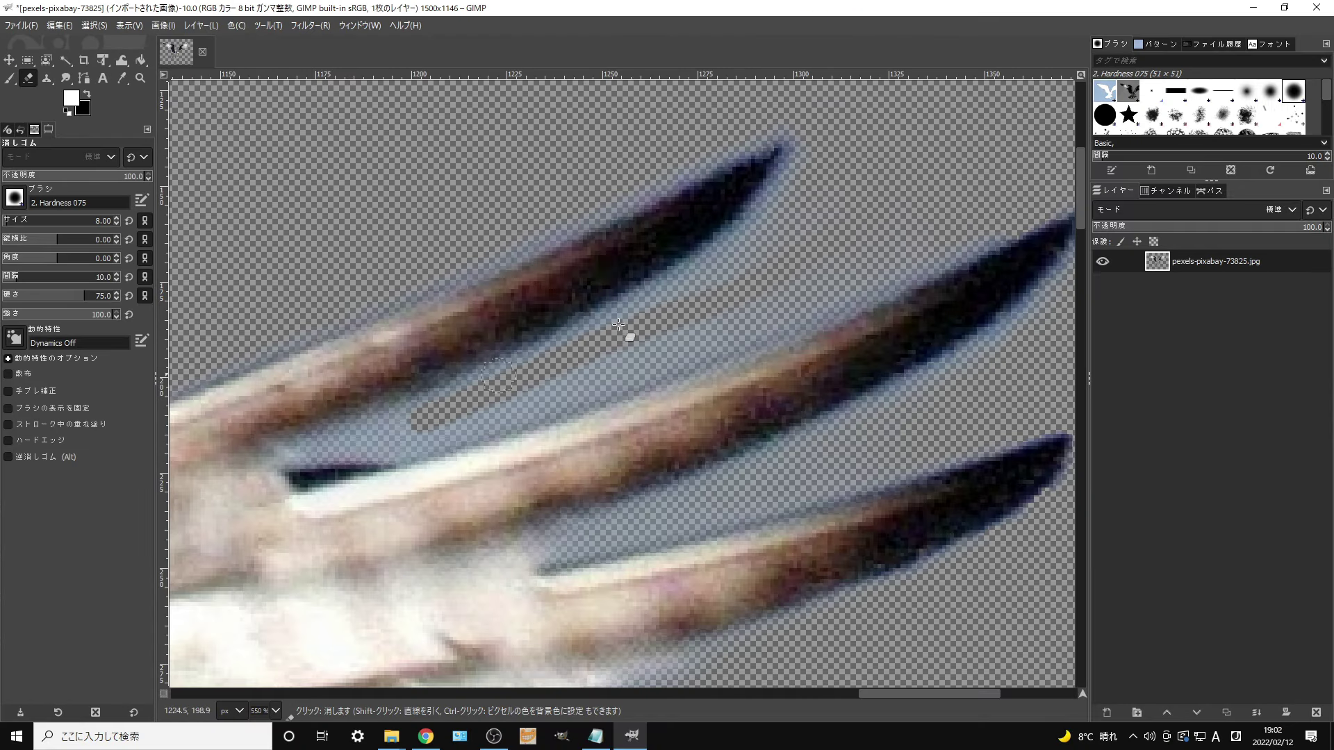
pyautogui.moveTo(760, 248); pyautogui.dragTo(529, 248)
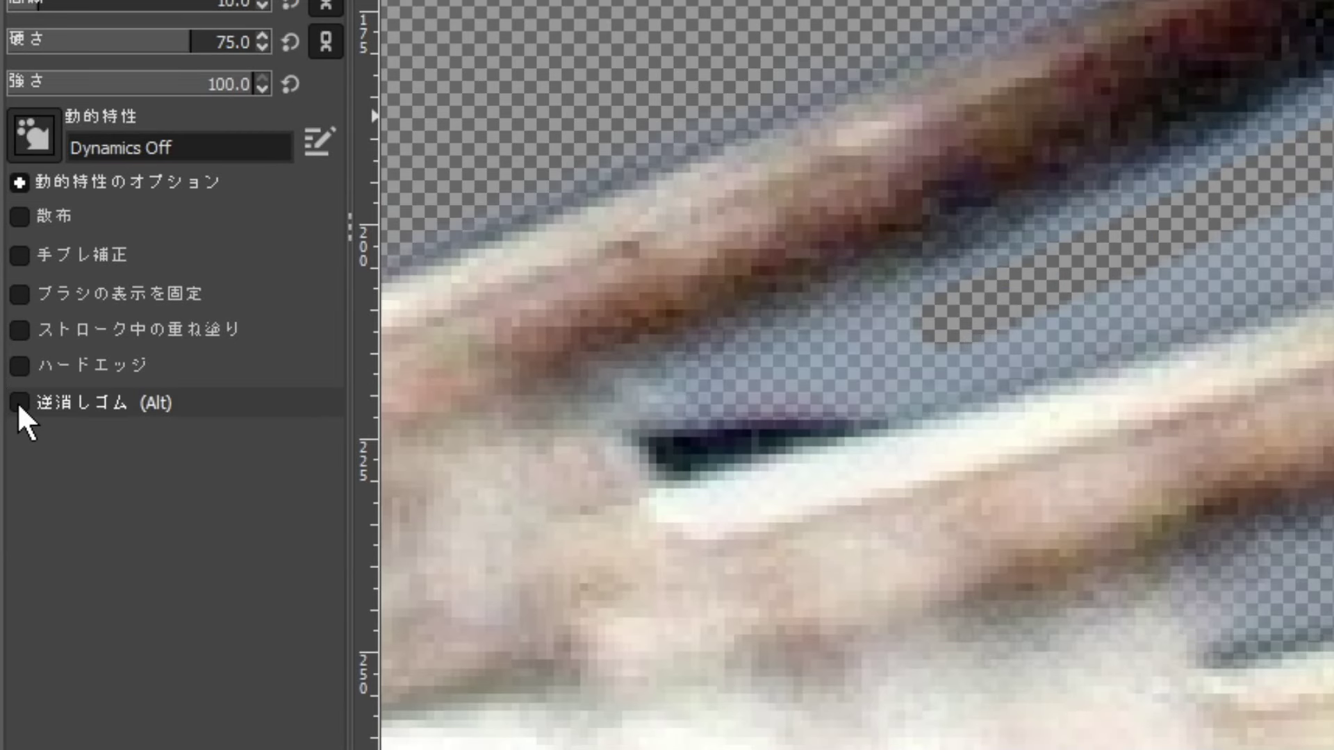
# Use Anti-erase to restore the wrongly erased part of the upper feather
pyautogui.click(19, 404)
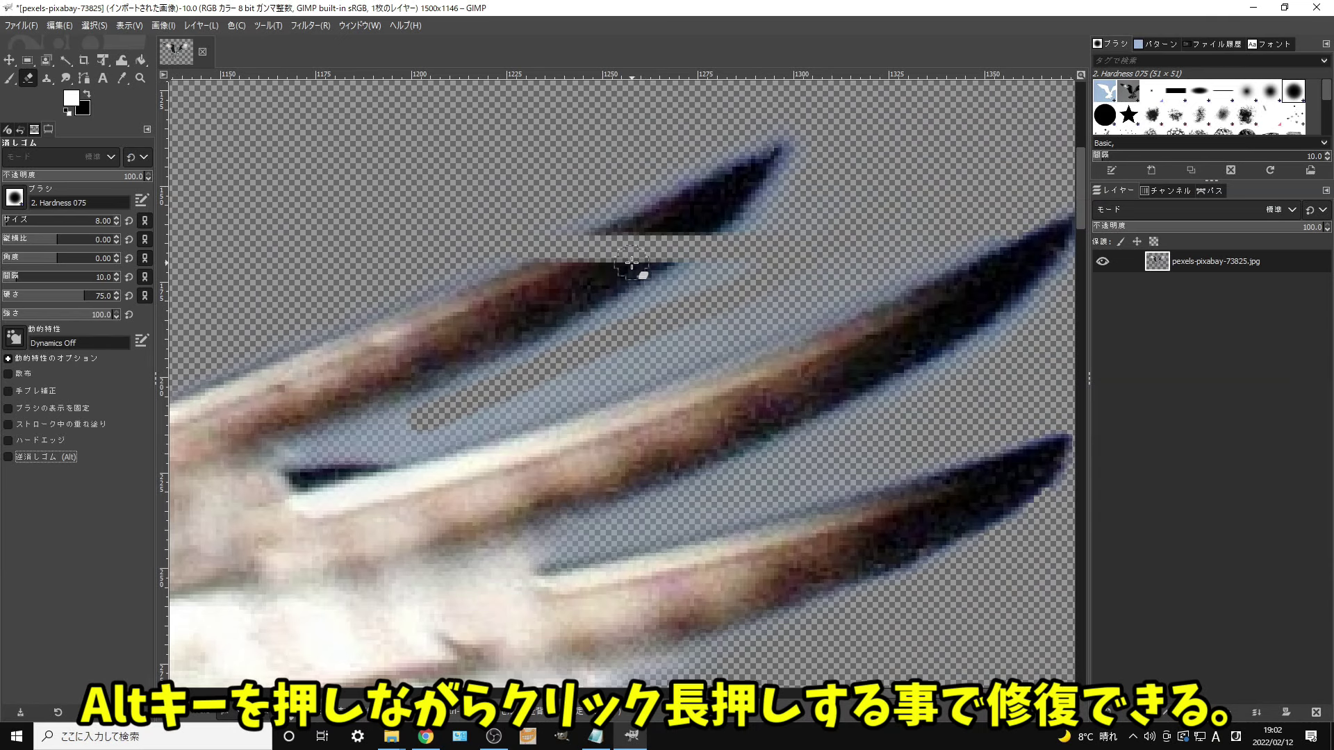
pyautogui.moveTo(632, 262)
pyautogui.mouseDown()
pyautogui.moveTo(706, 214)
pyautogui.moveTo(619, 262)
pyautogui.moveTo(720, 221)
pyautogui.moveTo(586, 268)
pyautogui.moveTo(634, 288)
pyautogui.moveTo(797, 169)
pyautogui.moveTo(778, 333)
pyautogui.mouseUp()
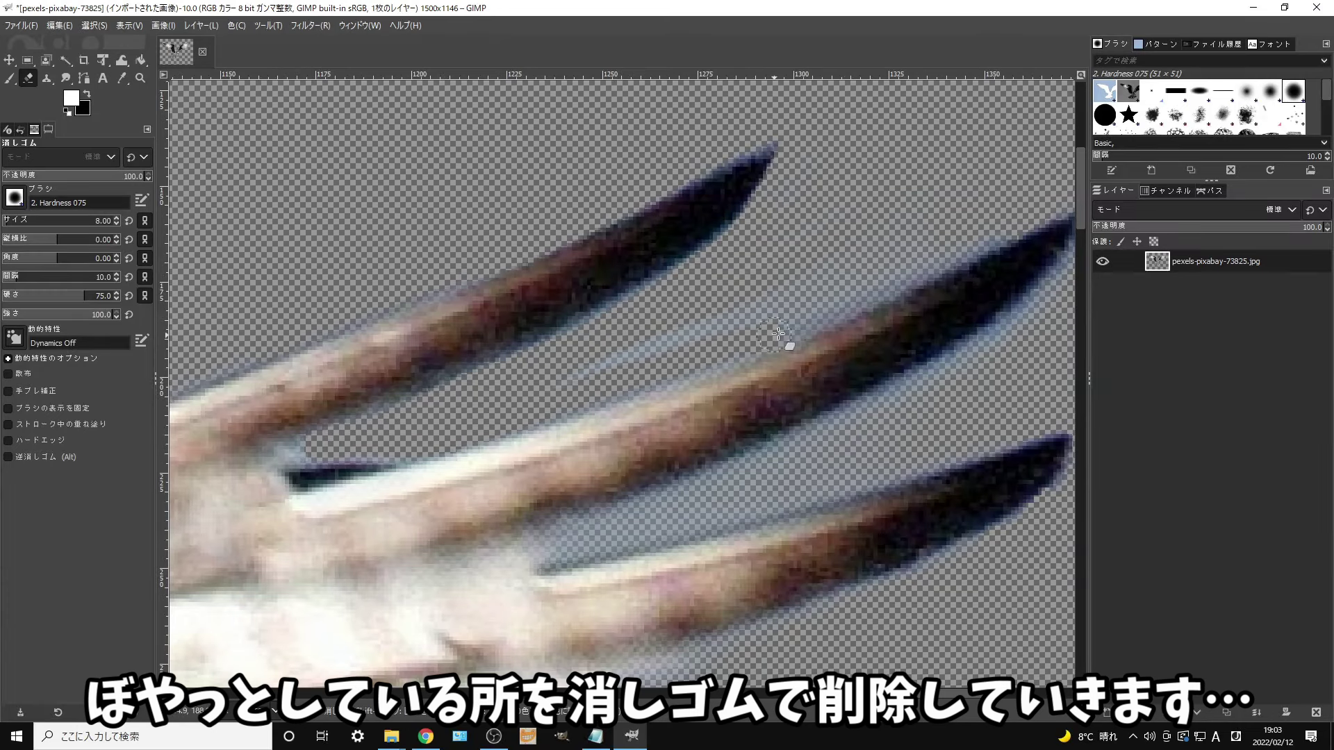
pyautogui.hscroll(-3, 778, 333)
pyautogui.scroll(-5, 695, 330)
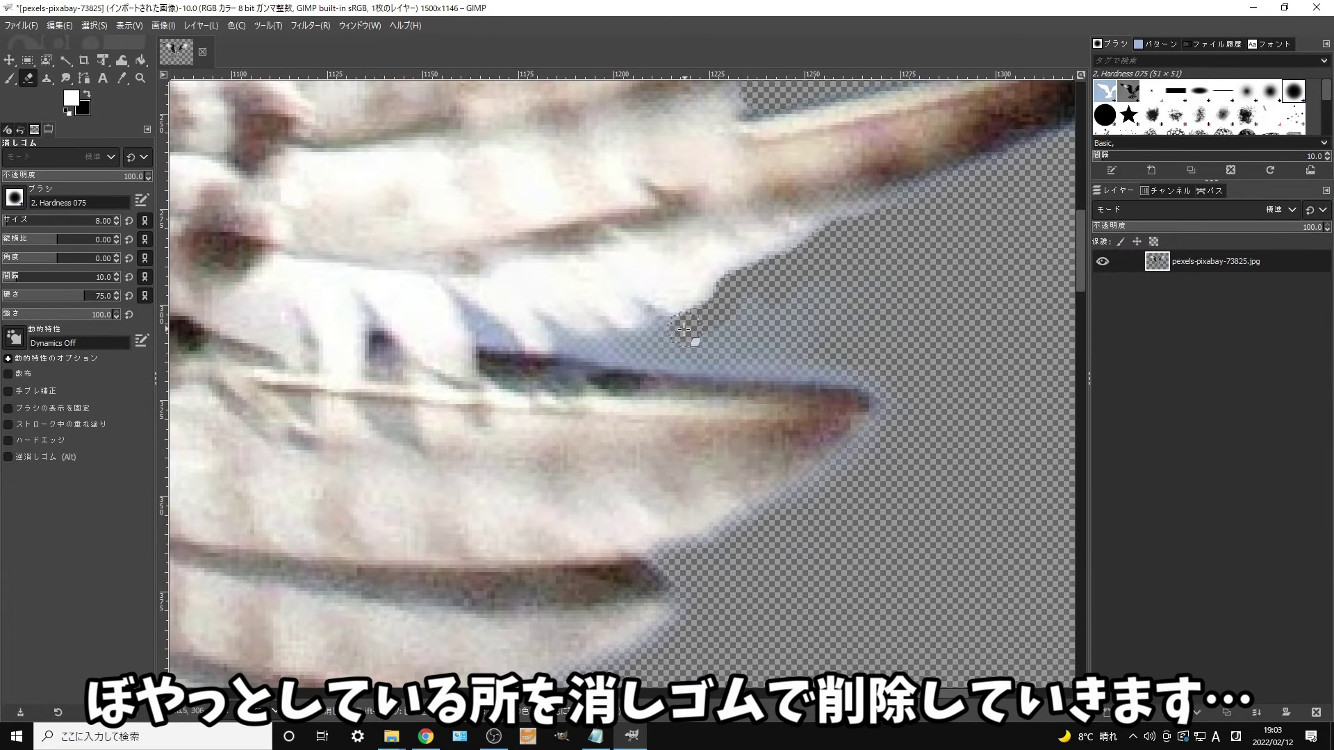
# Shrink the eraser to size 4 and erase the blurry sky between the lower feathers
pyautogui.press('[')
pyautogui.moveTo(479, 326)
pyautogui.mouseDown()
pyautogui.moveTo(780, 387)
pyautogui.moveTo(699, 379)
pyautogui.mouseUp()
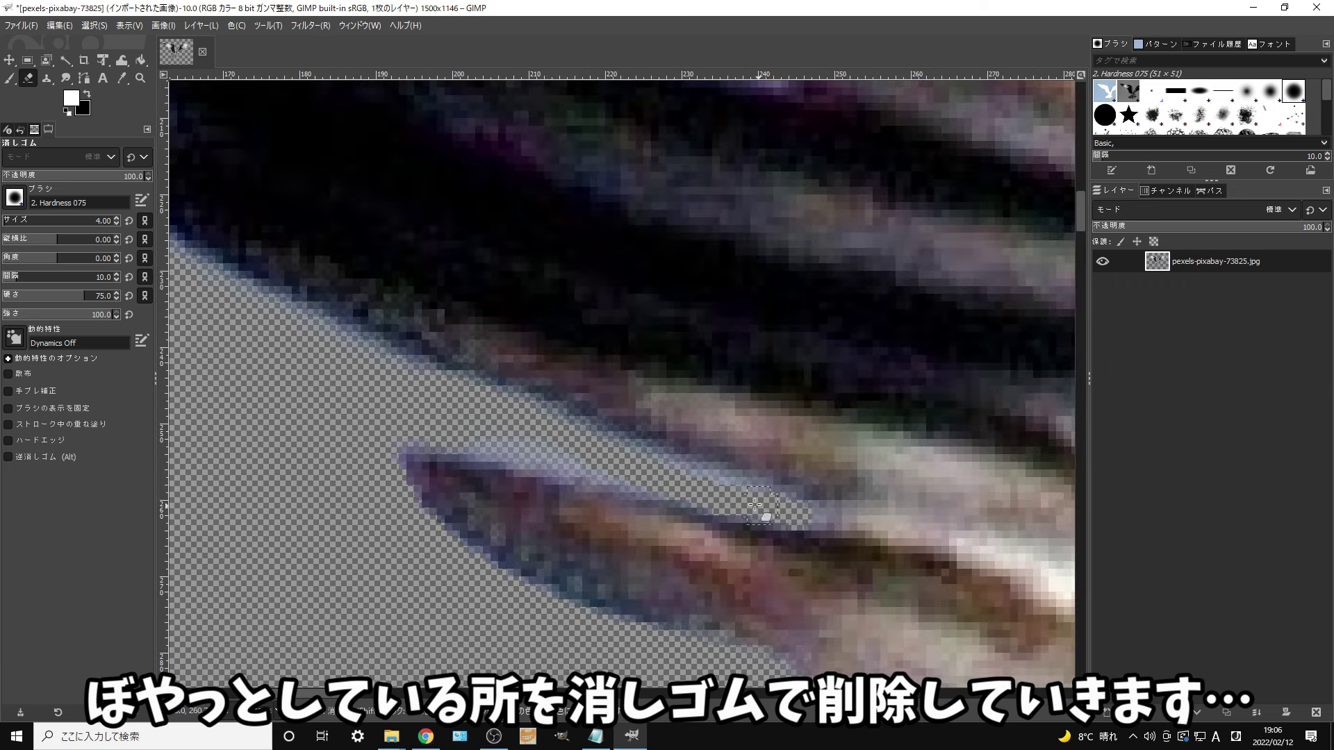
pyautogui.scroll(5, 536, 467)
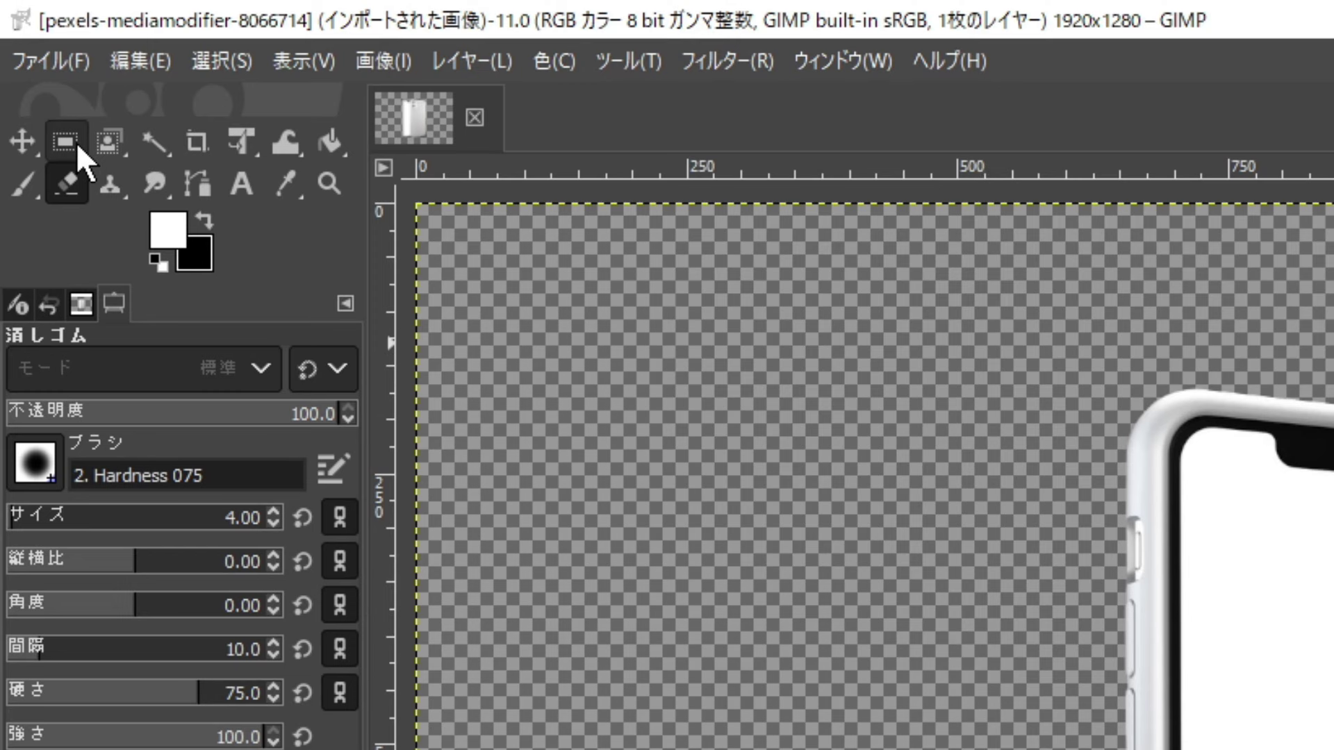
# Select a tight rectangle around the phone and crop the image to 650×987
pyautogui.click(76, 142)
pyautogui.moveTo(454, 148); pyautogui.dragTo(776, 610)
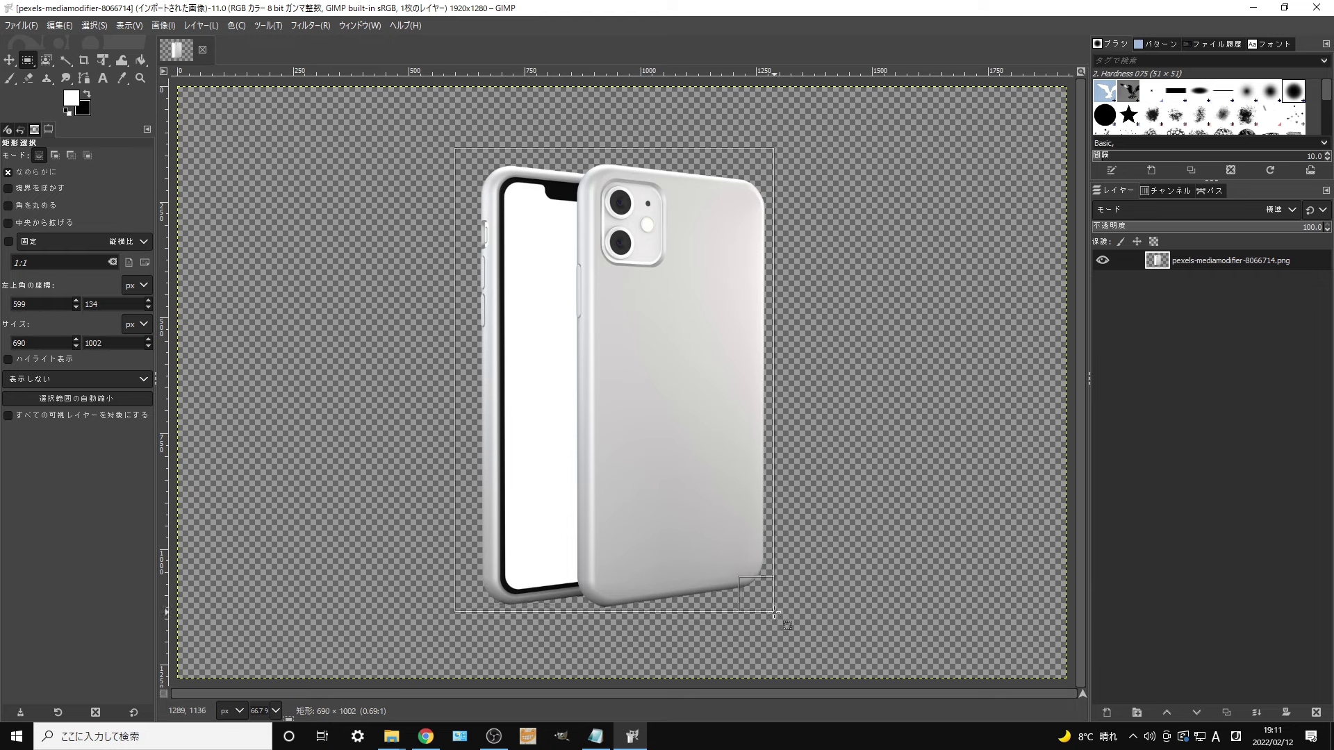
pyautogui.moveTo(469, 171); pyautogui.dragTo(487, 178)
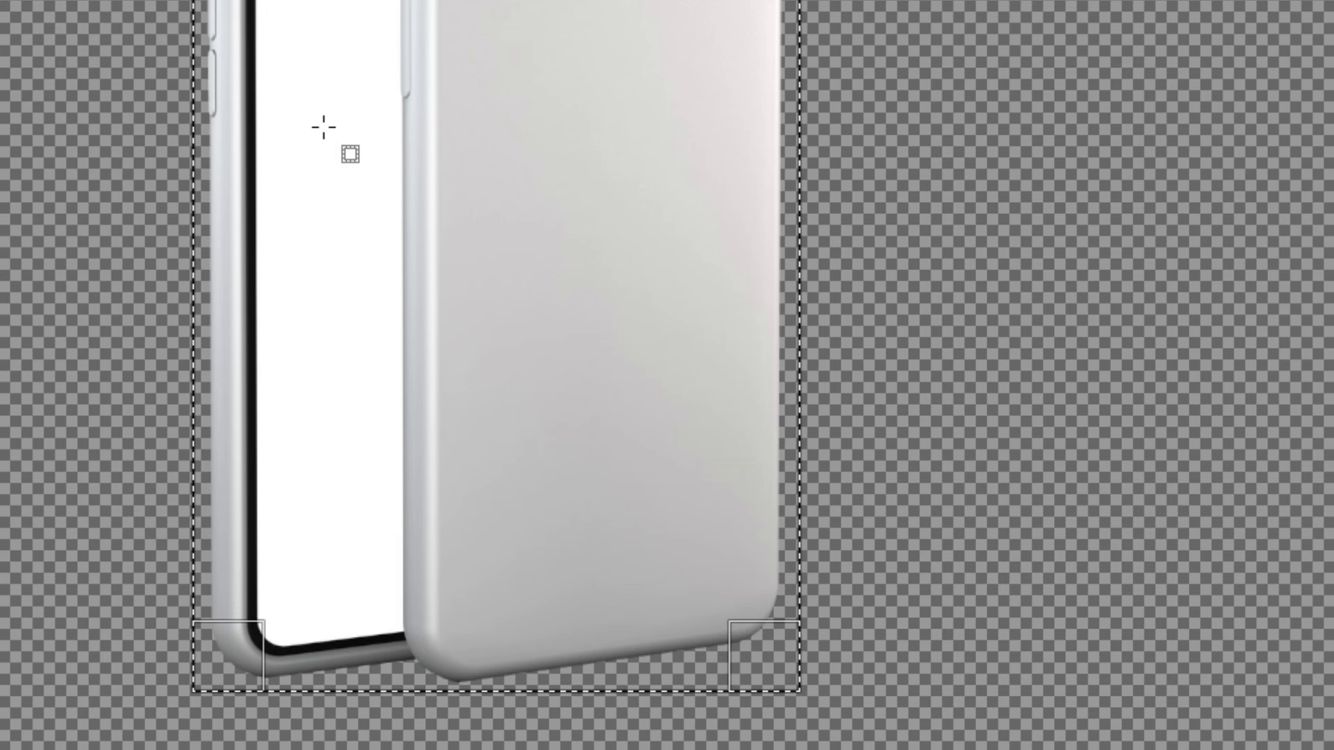
pyautogui.rightClick(324, 127)
pyautogui.moveTo(392, 314)
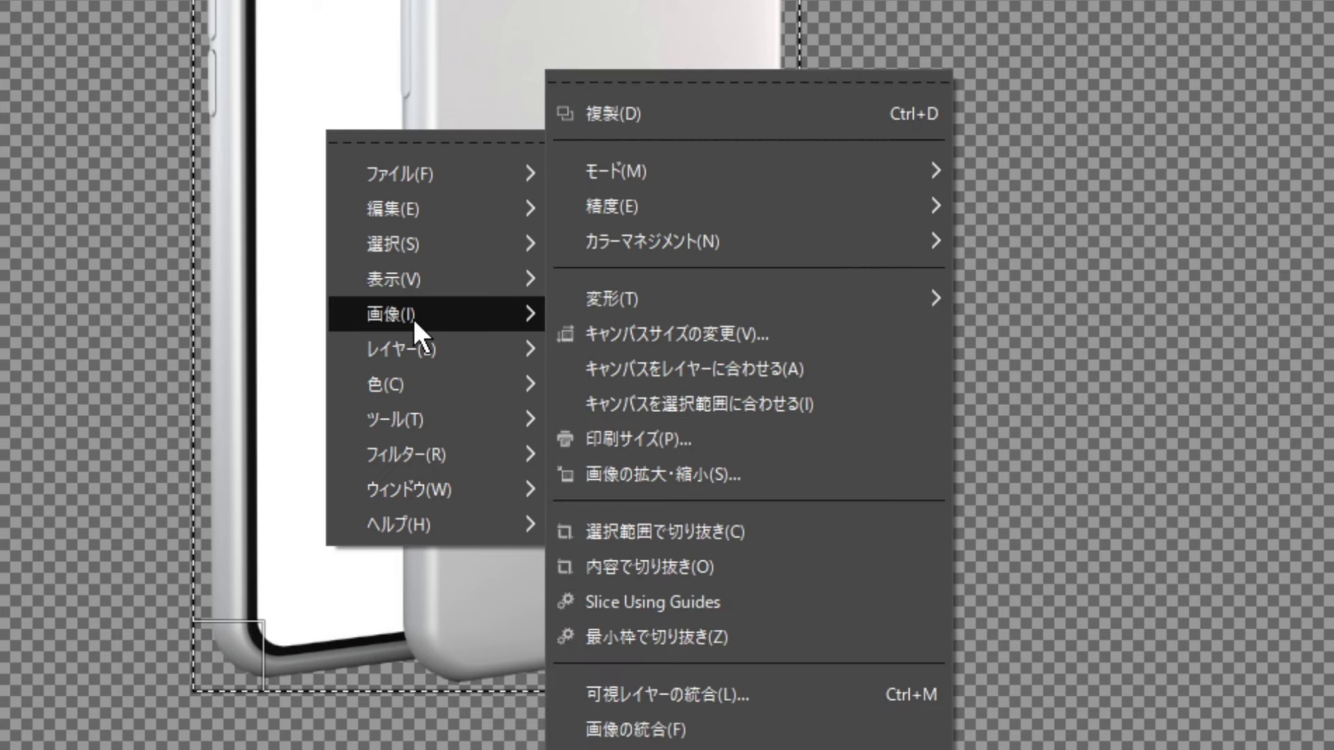
pyautogui.click(831, 404)
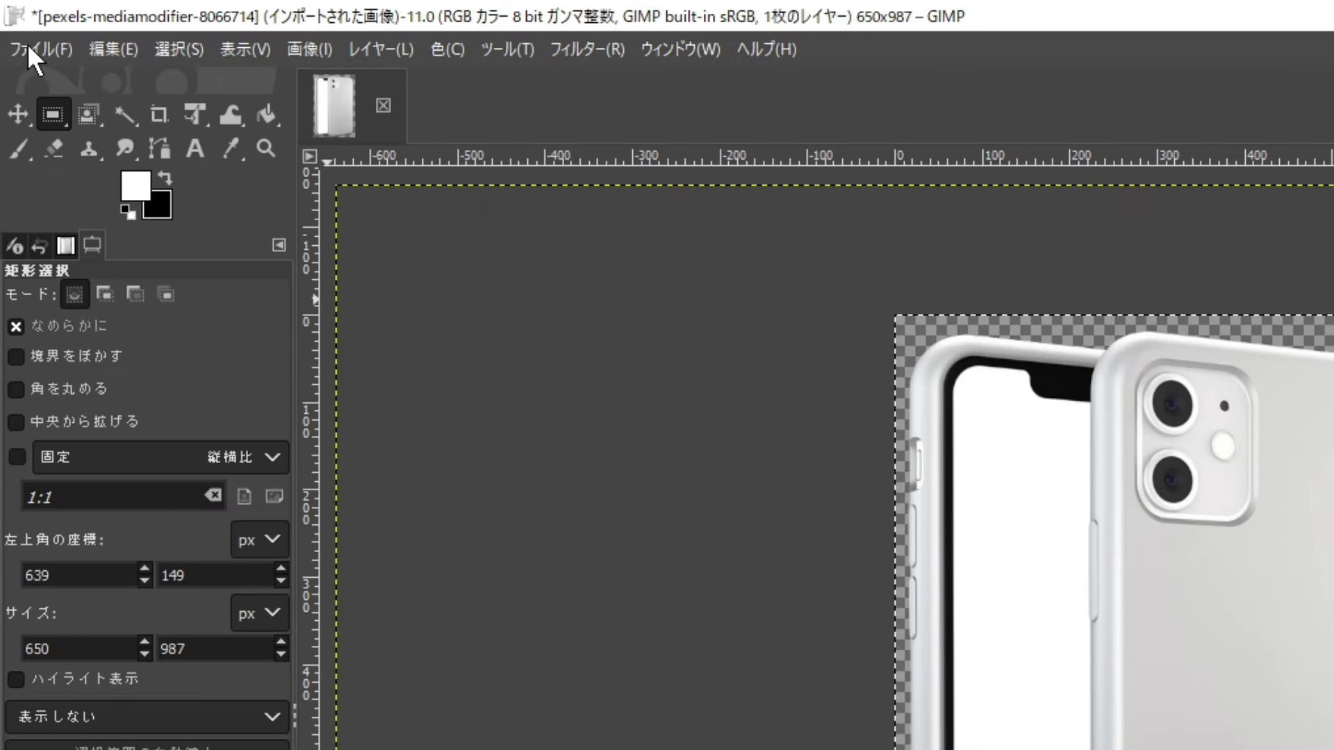
# Export the cropped iPhone cut-out as pexels-mediamodifier-8066714.png using the default PNG options
pyautogui.click(18, 25)
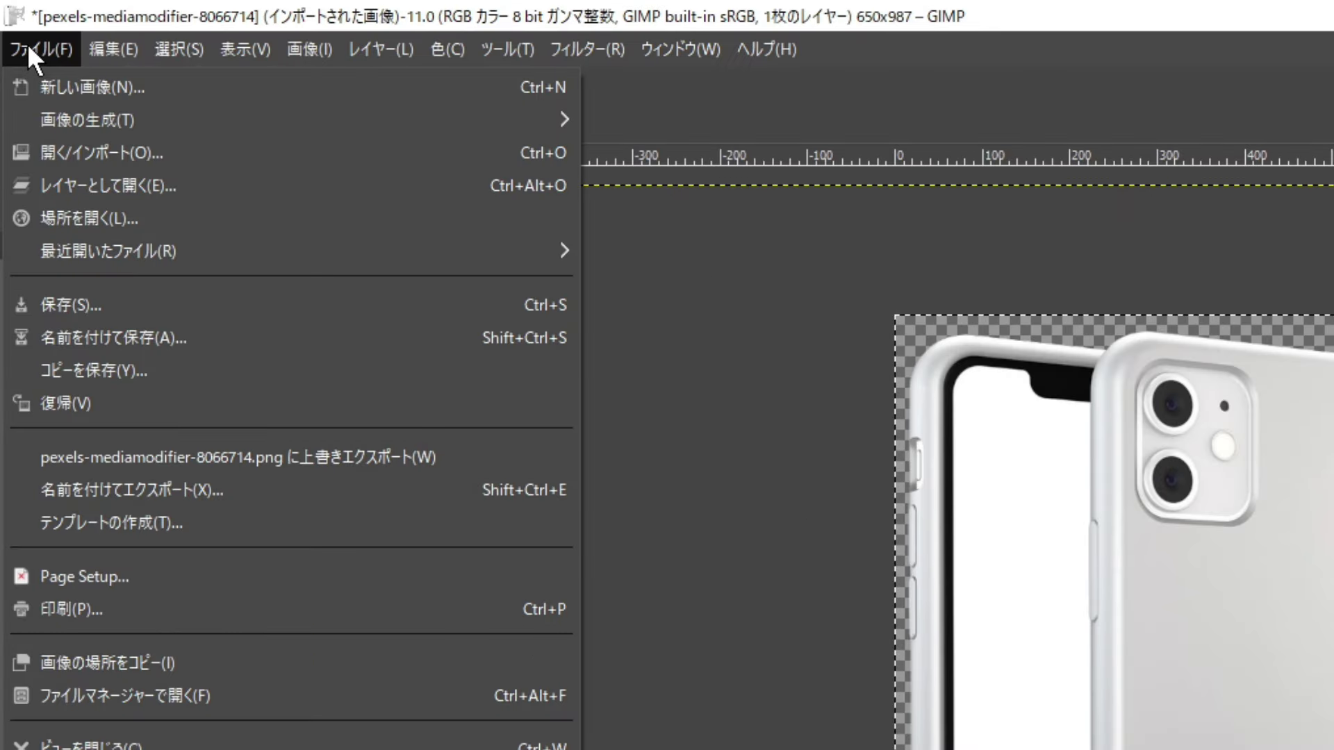
pyautogui.click(293, 494)
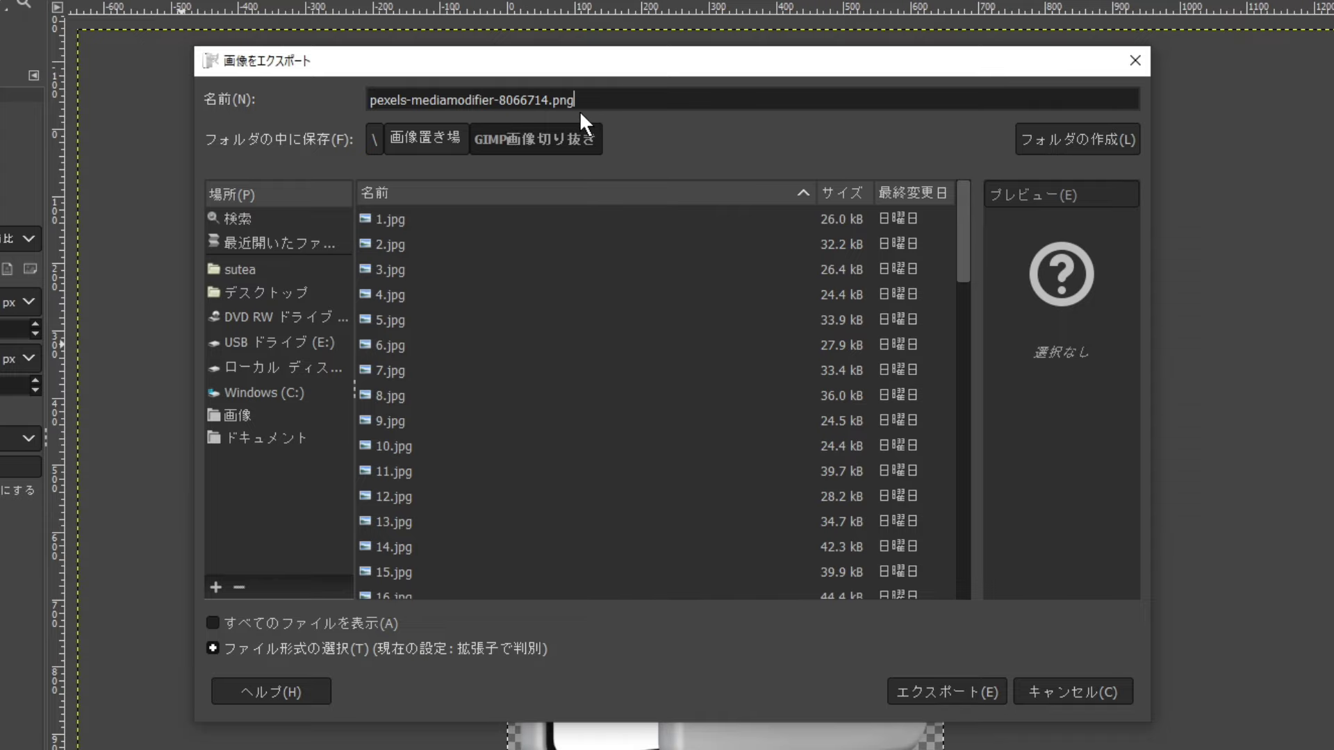
pyautogui.click(970, 699)
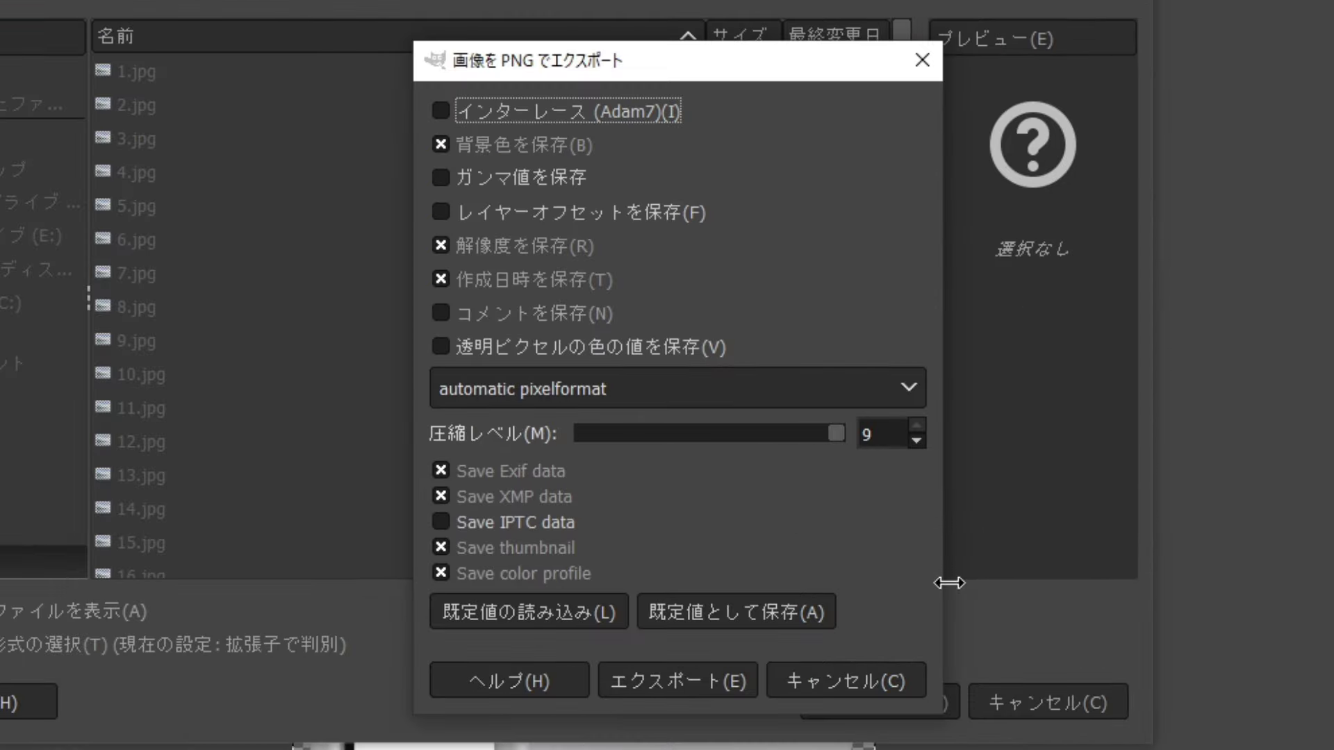
pyautogui.click(732, 687)
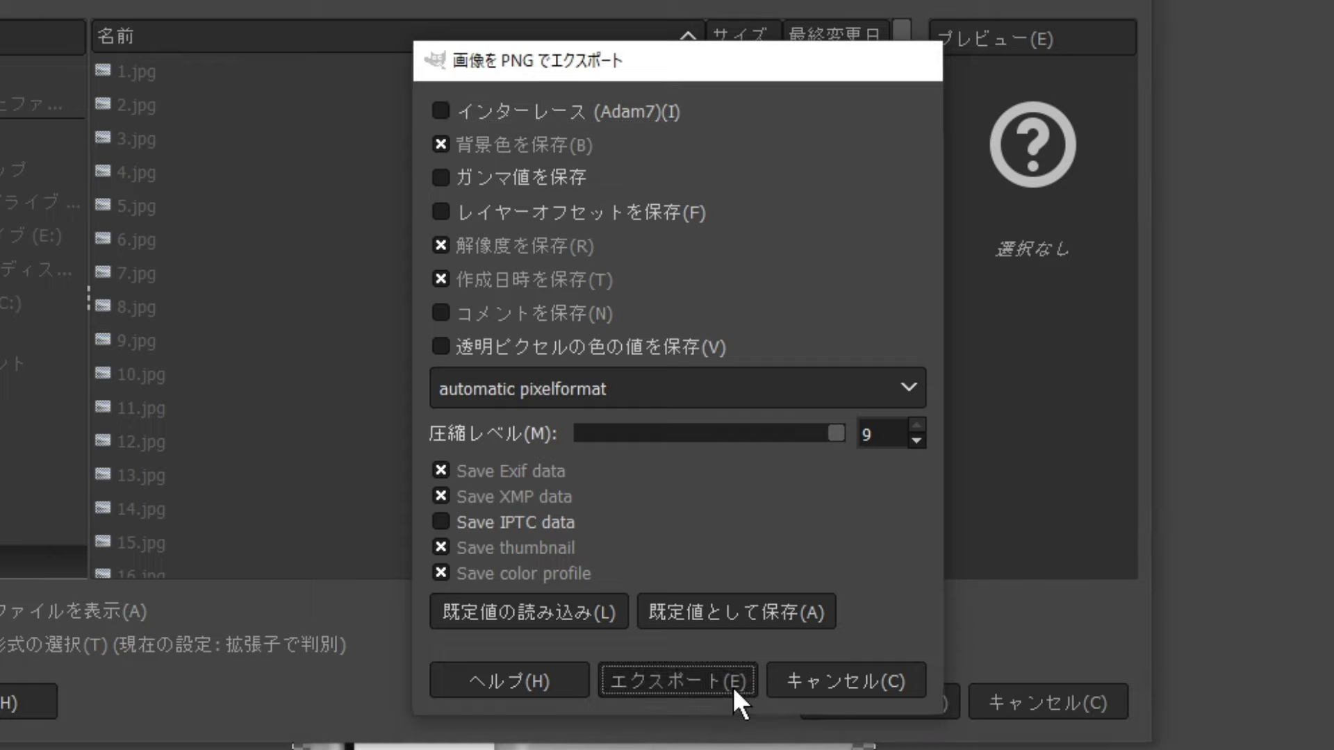